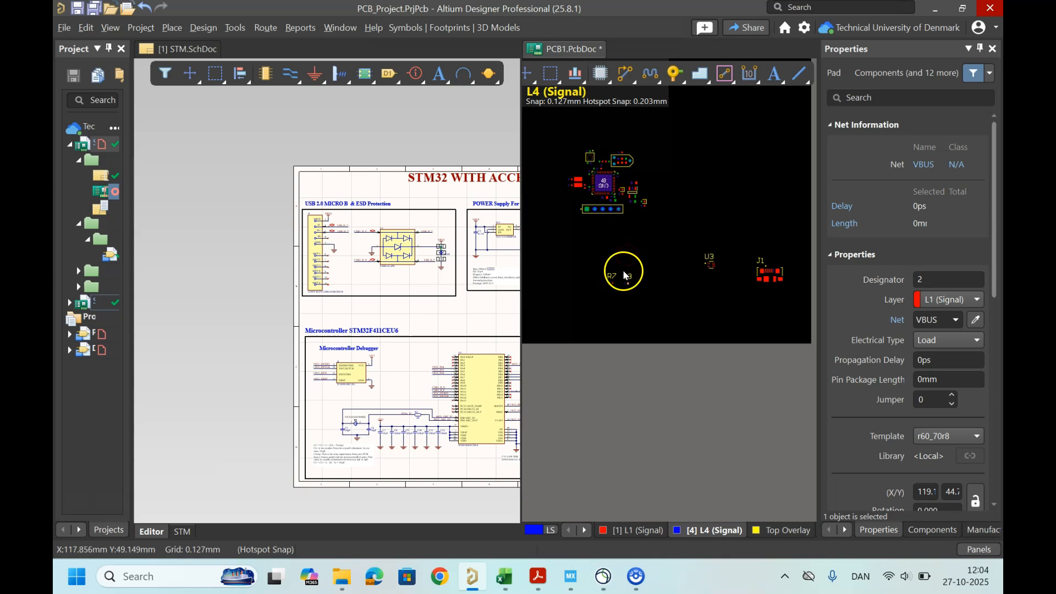
Step: Select resistor R7 on the PCB and locate it in the schematic
{"action": "scroll", "coordinate": [632, 306], "scroll_direction": "down", "scroll_amount": 2, "text": "ctrl"}
{"action": "left_click_drag", "start_coordinate": [638, 305], "coordinate": [647, 313]}
{"action": "left_click_drag", "start_coordinate": [739, 274], "coordinate": [748, 271]}
{"action": "left_click", "coordinate": [653, 299]}
{"action": "right_click_drag", "start_coordinate": [624, 303], "coordinate": [548, 296]}
{"action": "left_click_drag", "start_coordinate": [773, 294], "coordinate": [727, 266]}
{"action": "scroll", "coordinate": [577, 301], "scroll_direction": "up", "scroll_amount": 3, "text": "ctrl"}
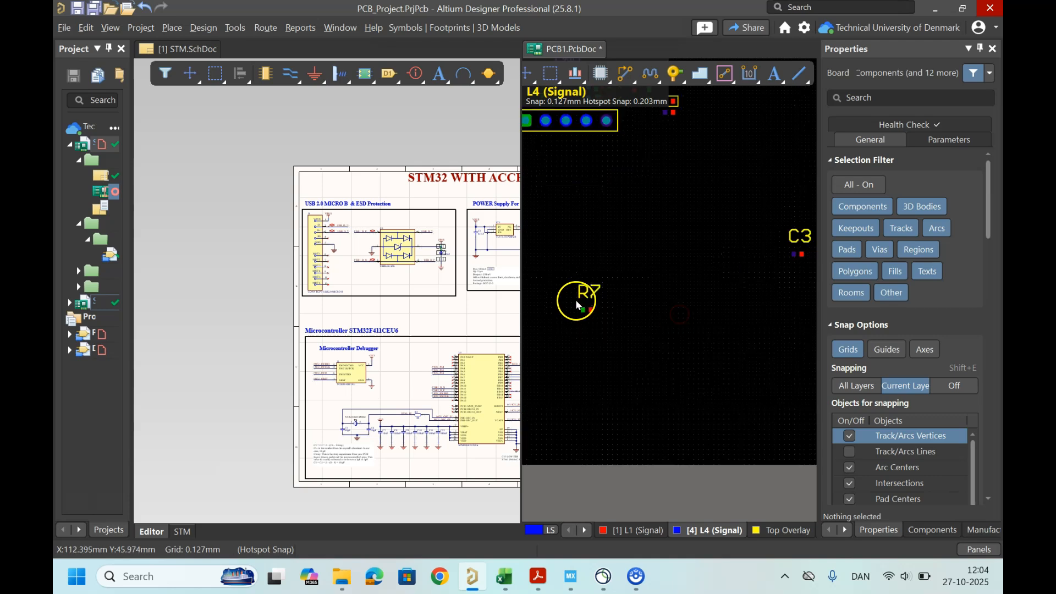
{"action": "left_click", "coordinate": [584, 317]}
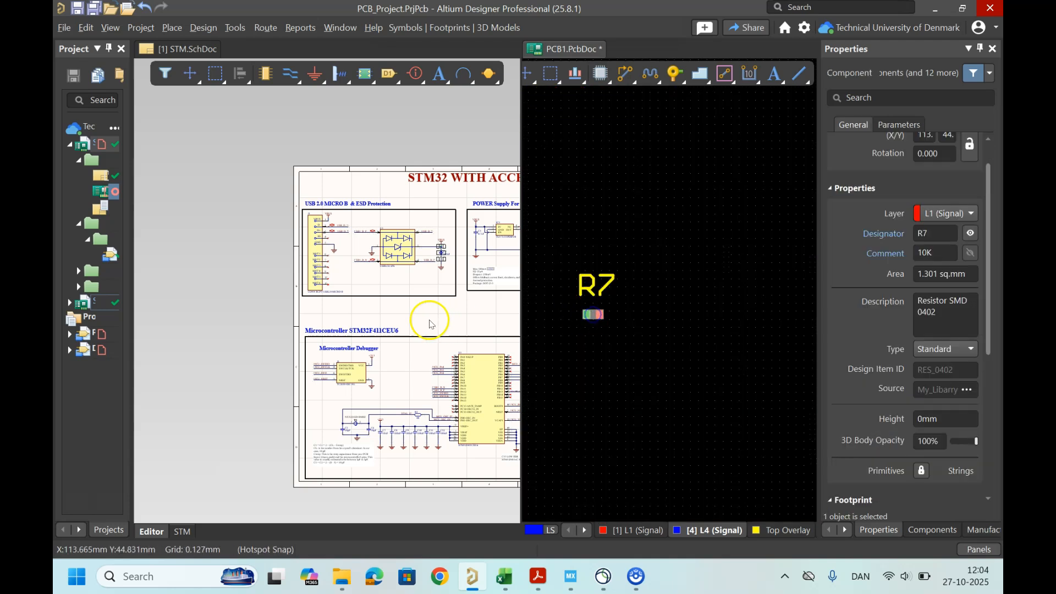
{"action": "scroll", "coordinate": [425, 314], "scroll_direction": "down", "scroll_amount": 2, "text": "ctrl"}
{"action": "left_click", "coordinate": [307, 274]}
{"action": "scroll", "coordinate": [423, 305], "scroll_direction": "up", "scroll_amount": 8, "text": "ctrl"}
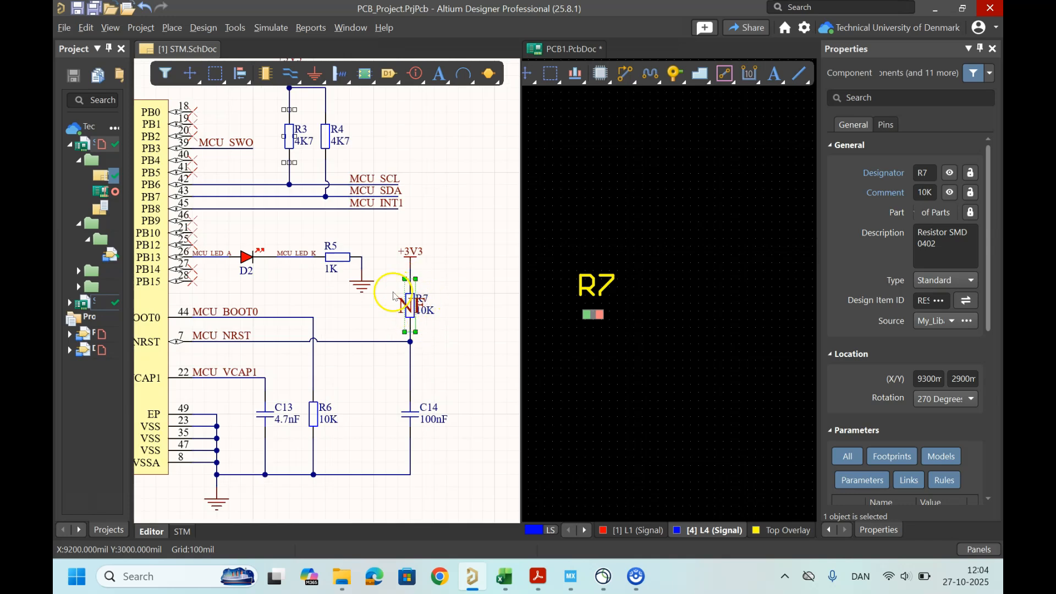
Step: Move R7 beside the debug header's +3V3 pad and rotate it 180 degrees
{"action": "scroll", "coordinate": [602, 315], "scroll_direction": "down", "scroll_amount": 6, "text": "ctrl"}
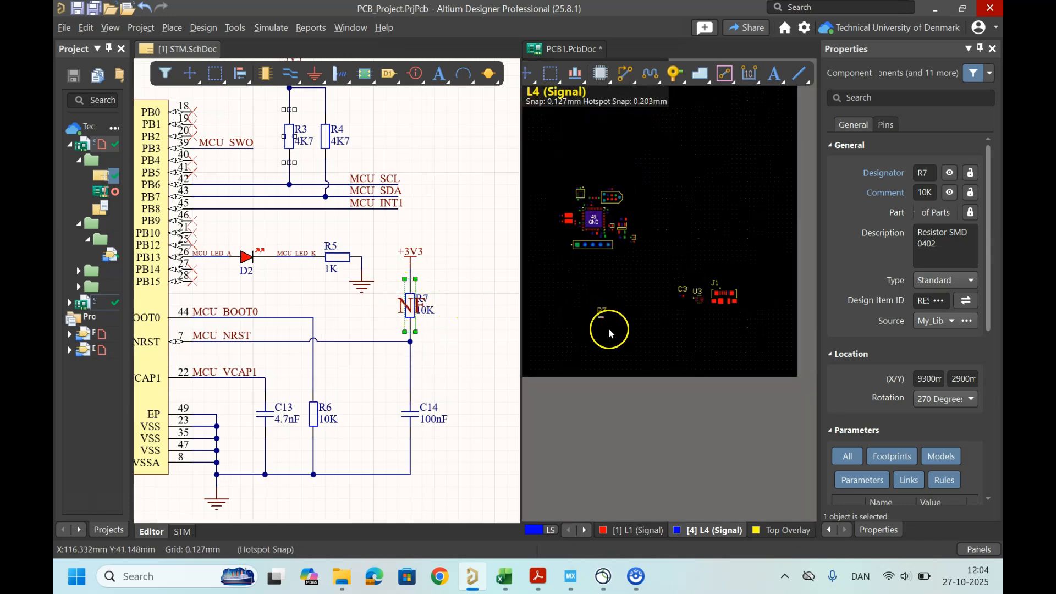
{"action": "scroll", "coordinate": [597, 313], "scroll_direction": "up", "scroll_amount": 5, "text": "ctrl"}
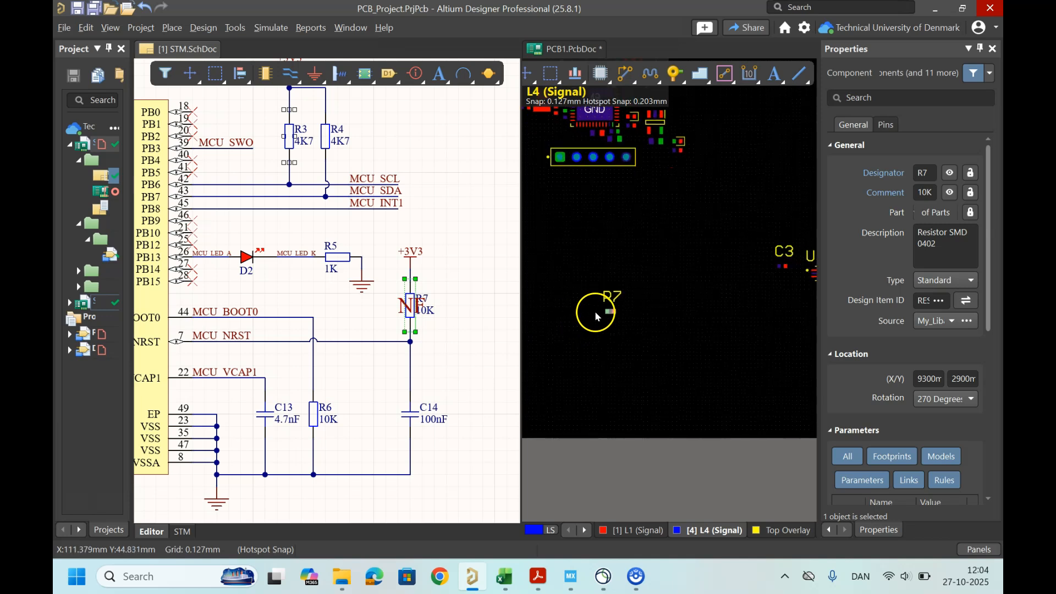
{"action": "left_click_drag", "start_coordinate": [614, 310], "coordinate": [639, 175]}
{"action": "scroll", "coordinate": [641, 173], "scroll_direction": "up", "scroll_amount": 4, "text": "ctrl"}
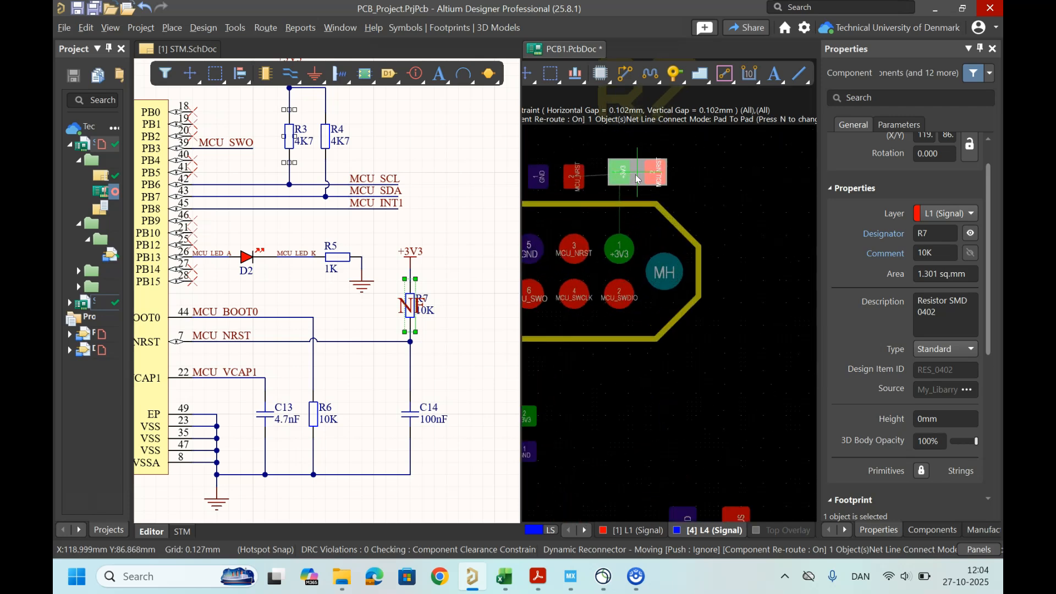
{"action": "key", "text": "space"}
{"action": "key", "text": "space"}
{"action": "left_click_drag", "start_coordinate": [636, 180], "coordinate": [632, 182]}
{"action": "scroll", "coordinate": [584, 221], "scroll_direction": "up", "scroll_amount": 1, "text": "ctrl"}
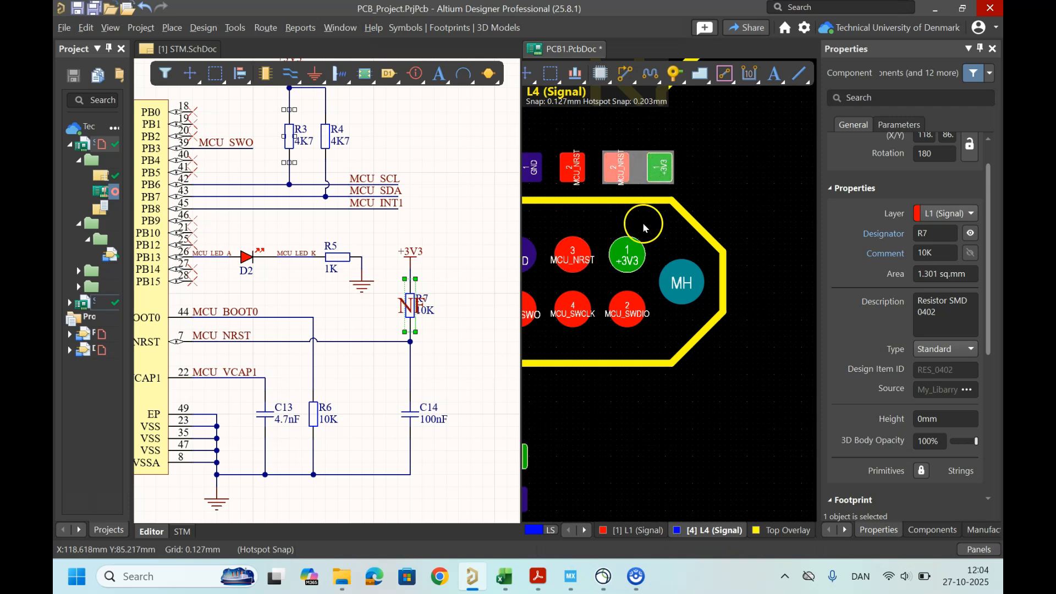
Step: Hide R7's designator on the board
{"action": "scroll", "coordinate": [649, 220], "scroll_direction": "down", "scroll_amount": 4, "text": "ctrl"}
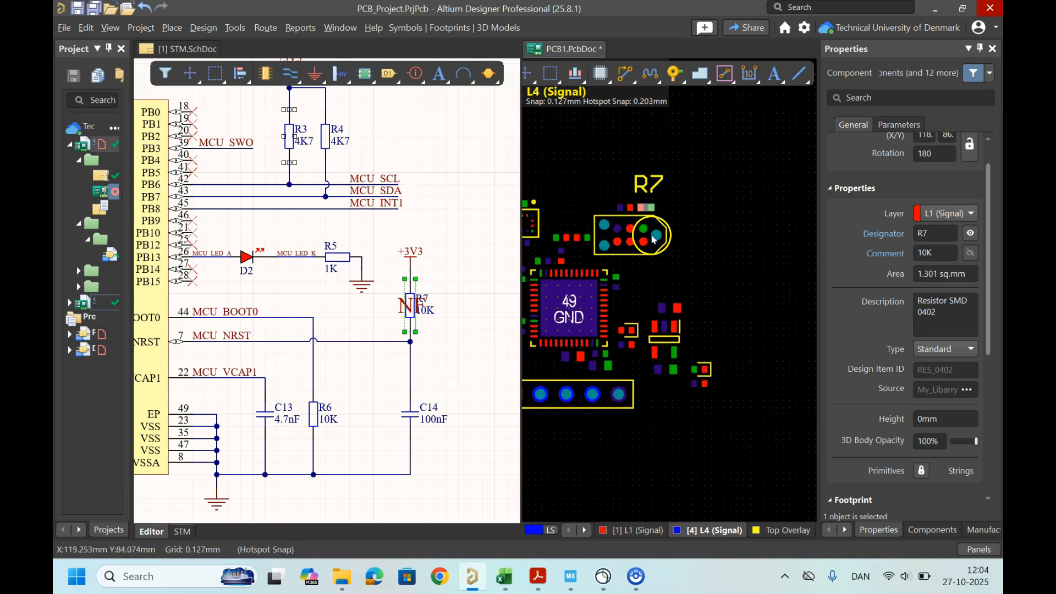
{"action": "left_click", "coordinate": [971, 233]}
Step: Move U3 and C3 next to the USB connector J1
{"action": "scroll", "coordinate": [731, 259], "scroll_direction": "down", "scroll_amount": 5, "text": "ctrl"}
{"action": "scroll", "coordinate": [644, 269], "scroll_direction": "down", "scroll_amount": 1, "text": "ctrl"}
{"action": "right_click_drag", "start_coordinate": [622, 289], "coordinate": [635, 365]}
{"action": "left_click_drag", "start_coordinate": [748, 392], "coordinate": [654, 245]}
{"action": "key", "text": "space"}
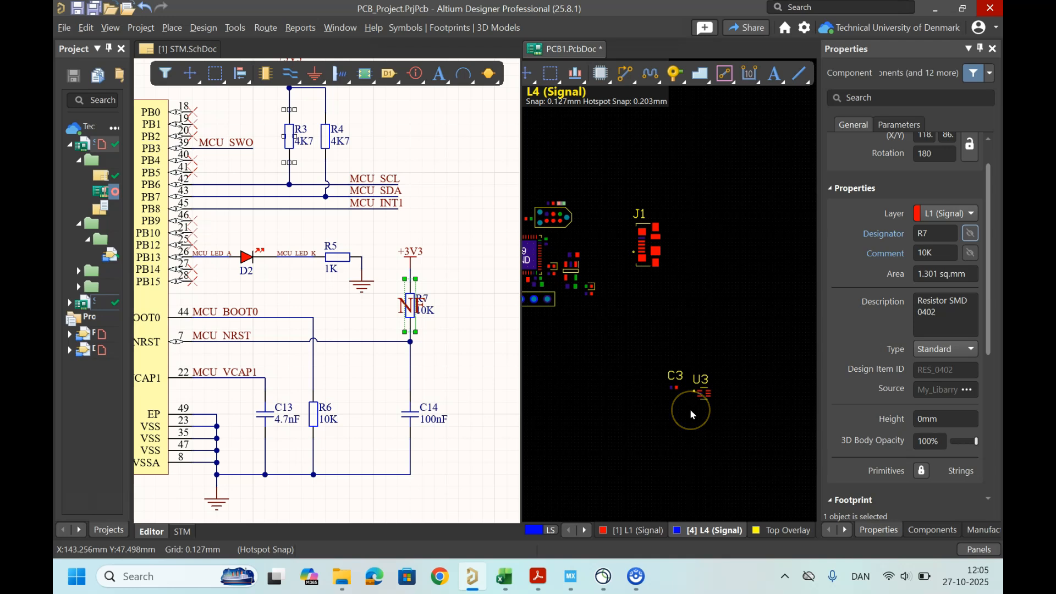
{"action": "scroll", "coordinate": [691, 409], "scroll_direction": "up", "scroll_amount": 1, "text": "ctrl"}
{"action": "left_click_drag", "start_coordinate": [706, 392], "coordinate": [590, 208]}
{"action": "left_click_drag", "start_coordinate": [669, 379], "coordinate": [592, 173]}
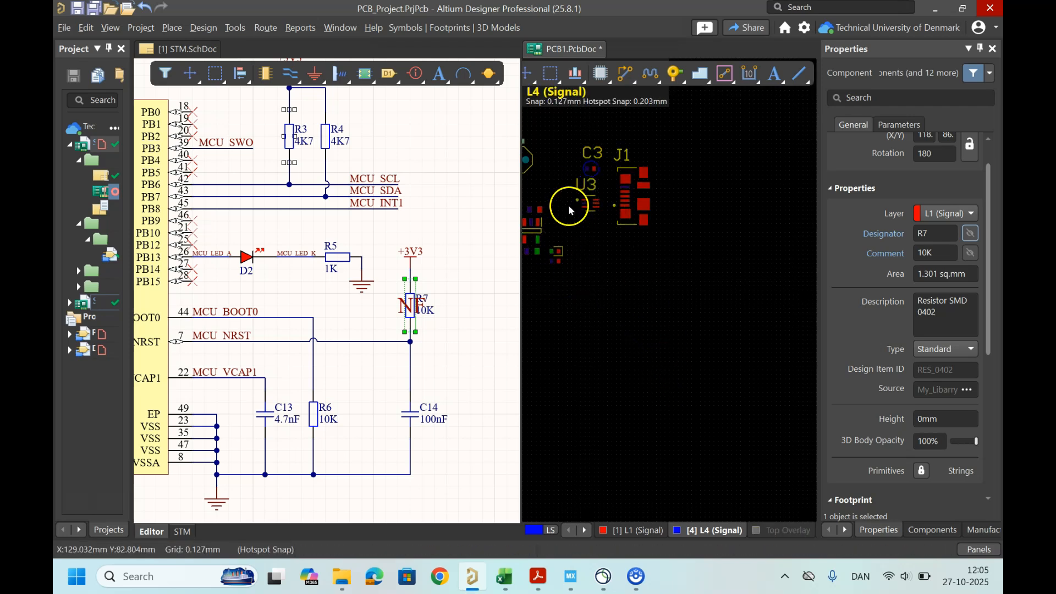
Step: Cross-probe U3 and C3 from the schematic to inspect their connections to the USB lines and VBUS
{"action": "right_click_drag", "start_coordinate": [602, 308], "coordinate": [634, 462]}
{"action": "scroll", "coordinate": [616, 423], "scroll_direction": "up", "scroll_amount": 2, "text": "ctrl"}
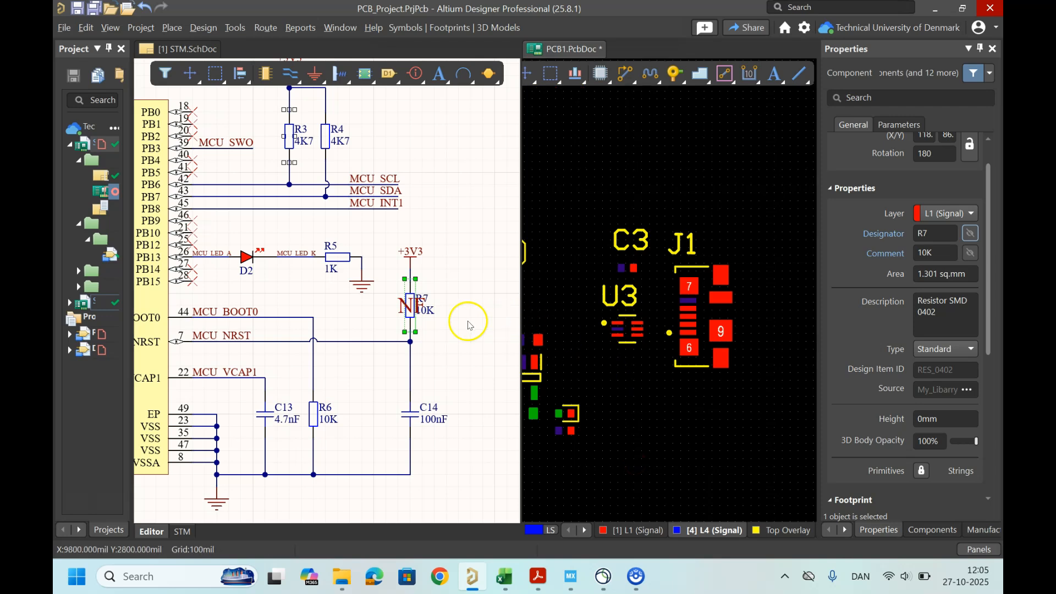
{"action": "scroll", "coordinate": [468, 322], "scroll_direction": "down", "scroll_amount": 2, "text": "ctrl"}
{"action": "scroll", "coordinate": [341, 291], "scroll_direction": "down", "scroll_amount": 3, "text": "ctrl"}
{"action": "right_click_drag", "start_coordinate": [337, 299], "coordinate": [501, 491]}
{"action": "scroll", "coordinate": [308, 258], "scroll_direction": "up", "scroll_amount": 2, "text": "ctrl"}
{"action": "left_click", "coordinate": [281, 234]}
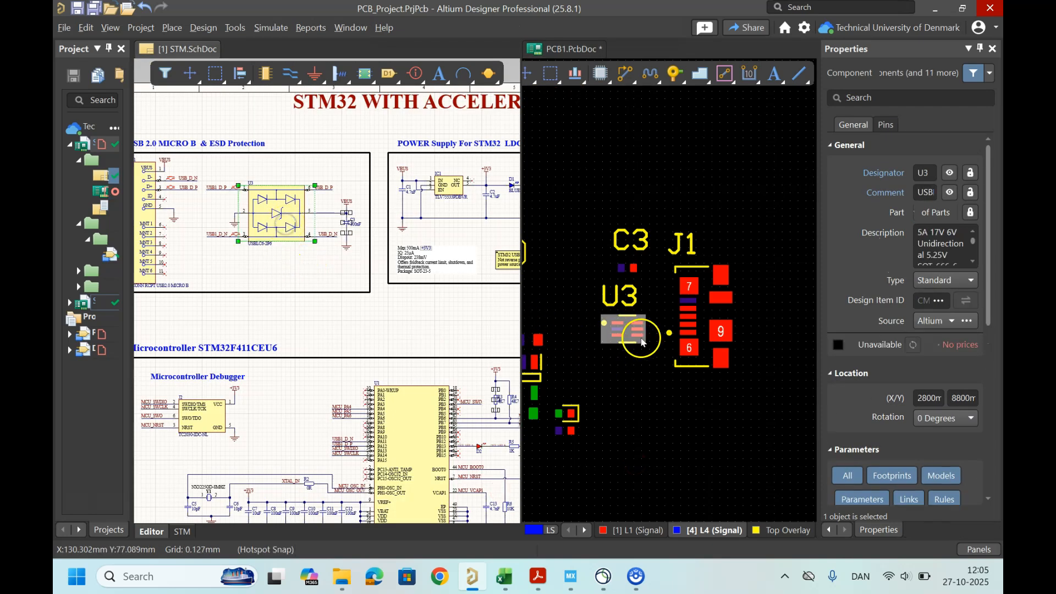
{"action": "left_click", "coordinate": [352, 258]}
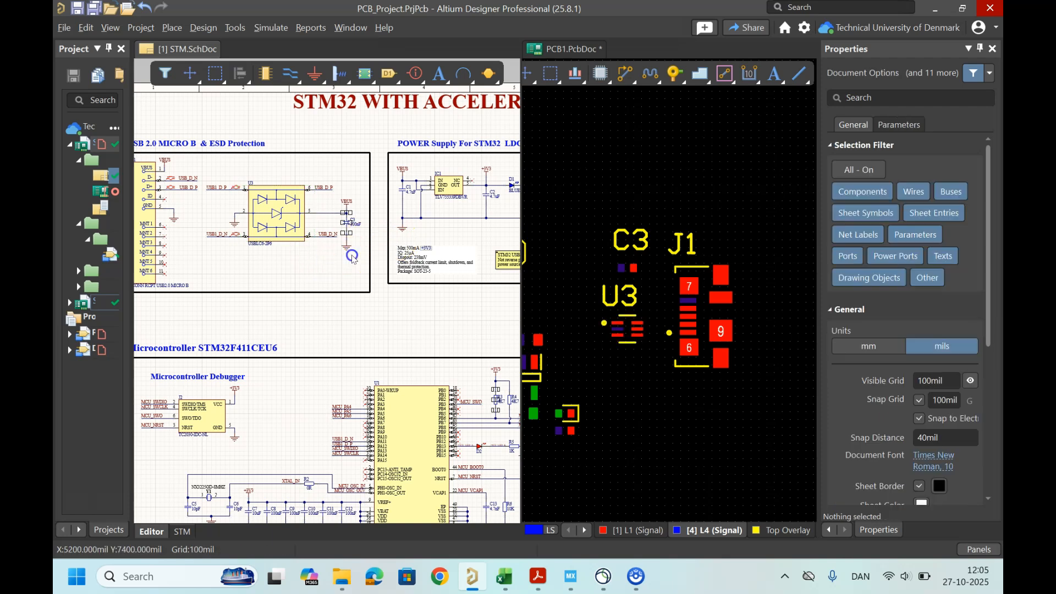
{"action": "scroll", "coordinate": [344, 214], "scroll_direction": "up", "scroll_amount": 4, "text": "ctrl"}
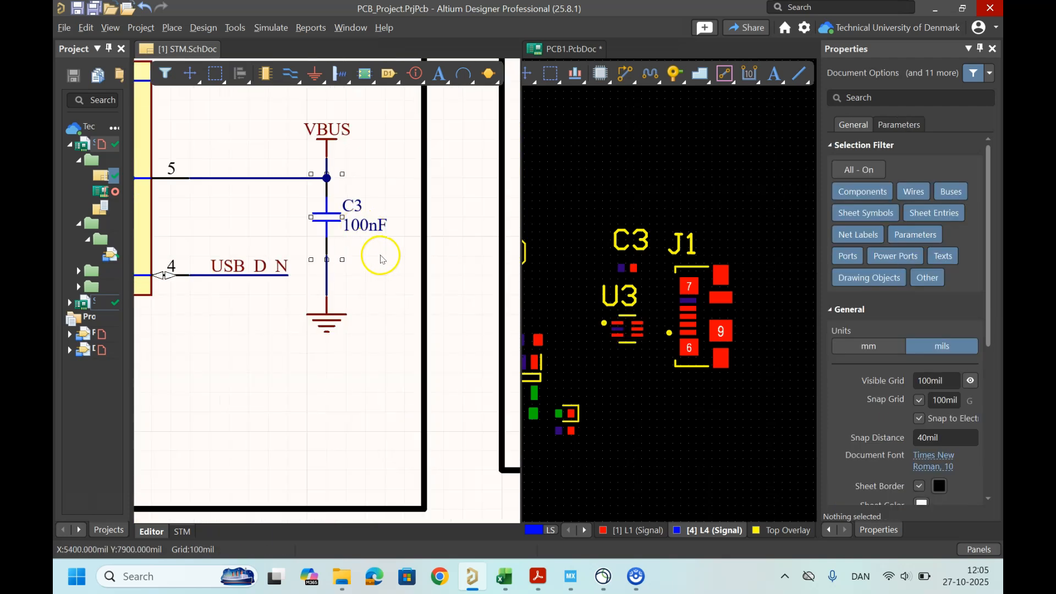
{"action": "left_click", "coordinate": [331, 223]}
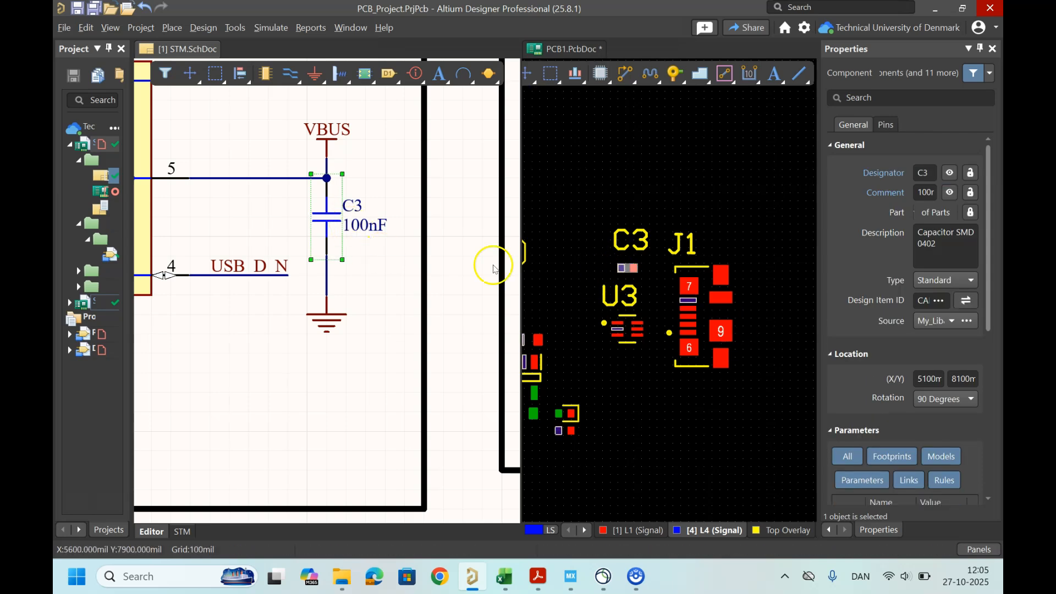
{"action": "scroll", "coordinate": [272, 212], "scroll_direction": "down", "scroll_amount": 3, "text": "ctrl"}
{"action": "right_click_drag", "start_coordinate": [222, 212], "coordinate": [353, 250]}
{"action": "scroll", "coordinate": [318, 234], "scroll_direction": "up", "scroll_amount": 4, "text": "ctrl"}
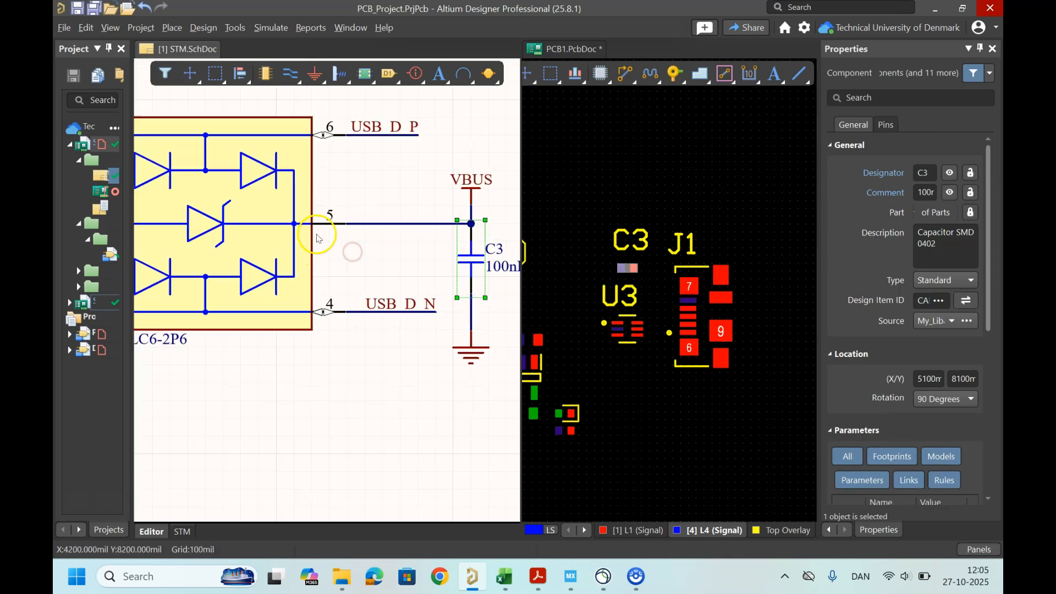
{"action": "scroll", "coordinate": [640, 324], "scroll_direction": "up", "scroll_amount": 6, "text": "ctrl"}
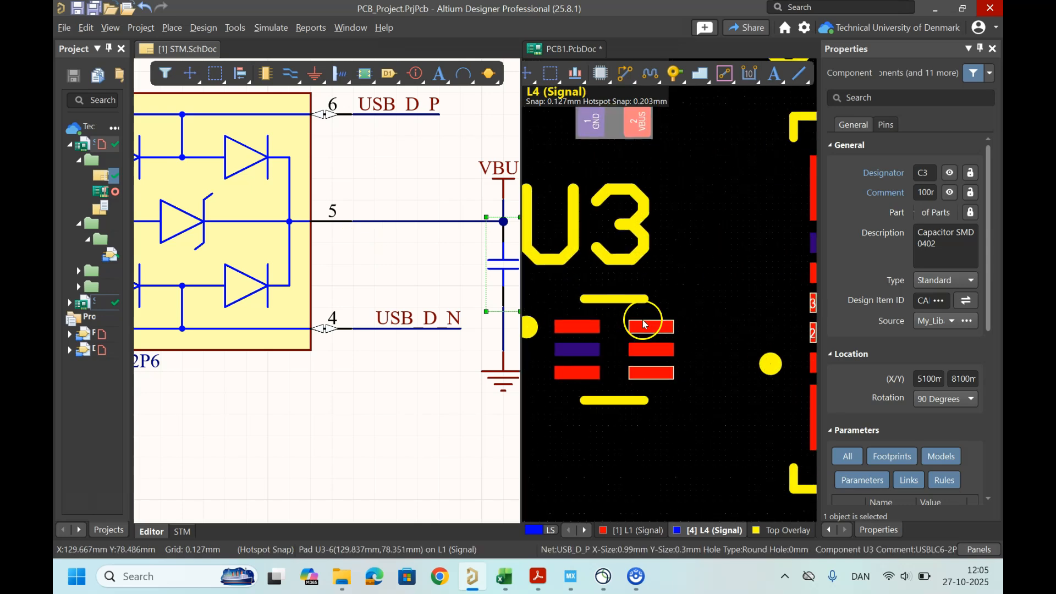
Step: Hide the designators of U3 and C3
{"action": "right_click_drag", "start_coordinate": [601, 330], "coordinate": [643, 248]}
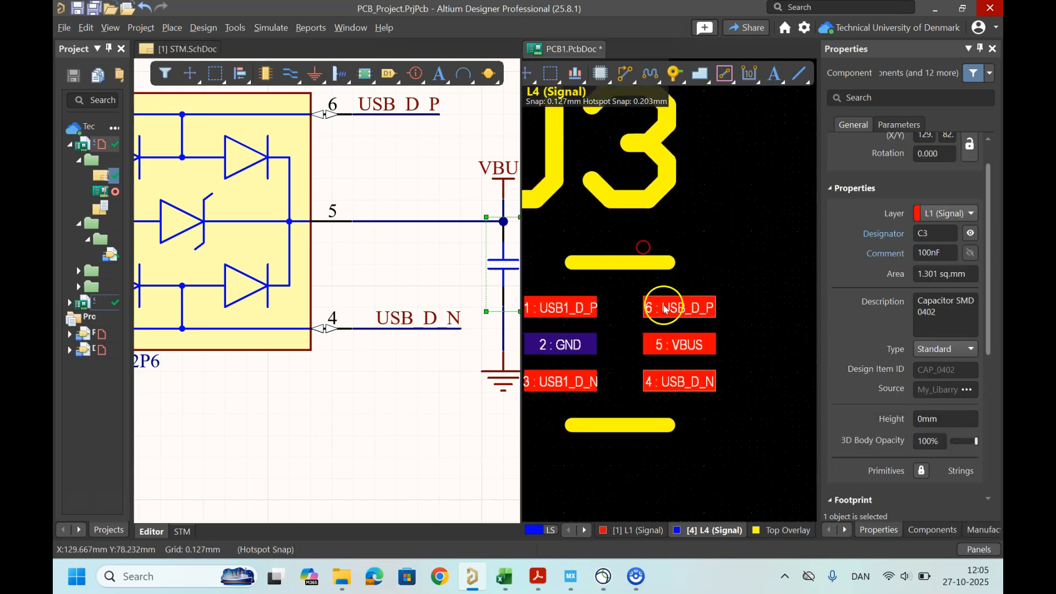
{"action": "scroll", "coordinate": [663, 340], "scroll_direction": "down", "scroll_amount": 4, "text": "ctrl"}
{"action": "left_click", "coordinate": [644, 337]}
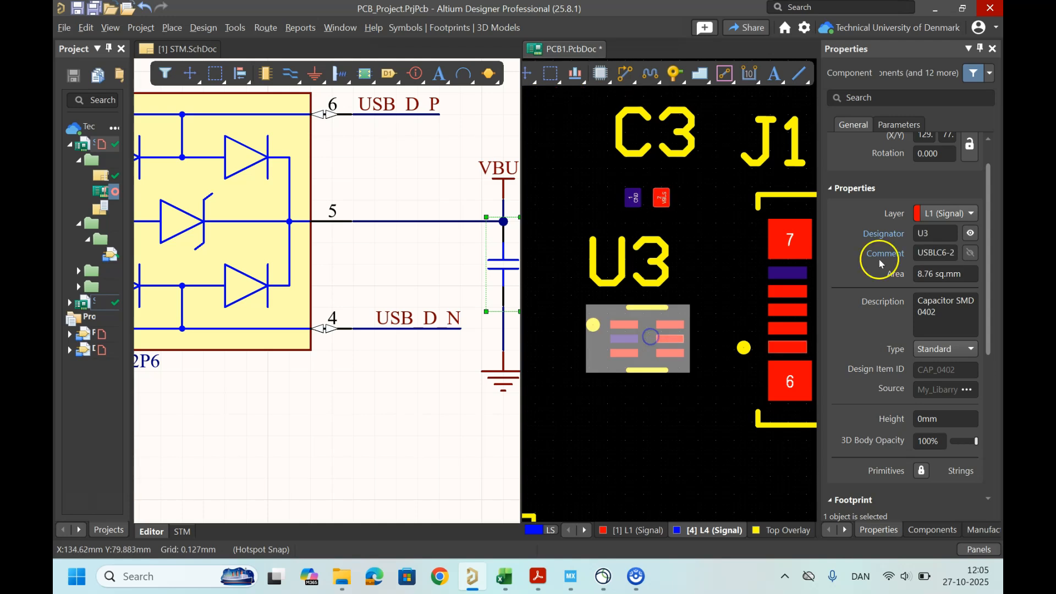
{"action": "left_click", "coordinate": [970, 233]}
{"action": "left_click", "coordinate": [645, 198]}
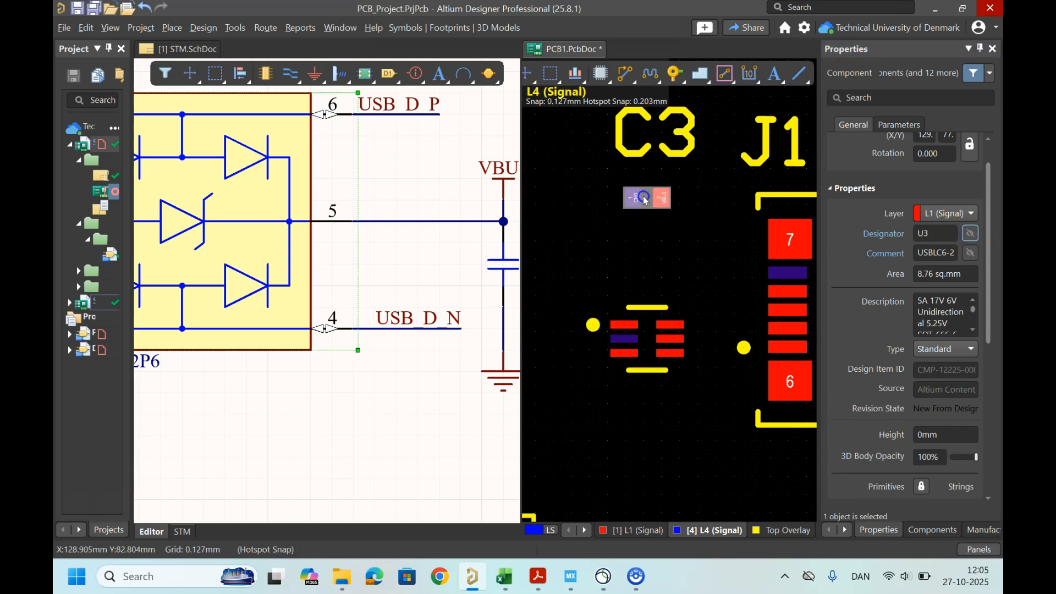
{"action": "left_click", "coordinate": [971, 233]}
{"action": "scroll", "coordinate": [712, 224], "scroll_direction": "down", "scroll_amount": 2, "text": "ctrl"}
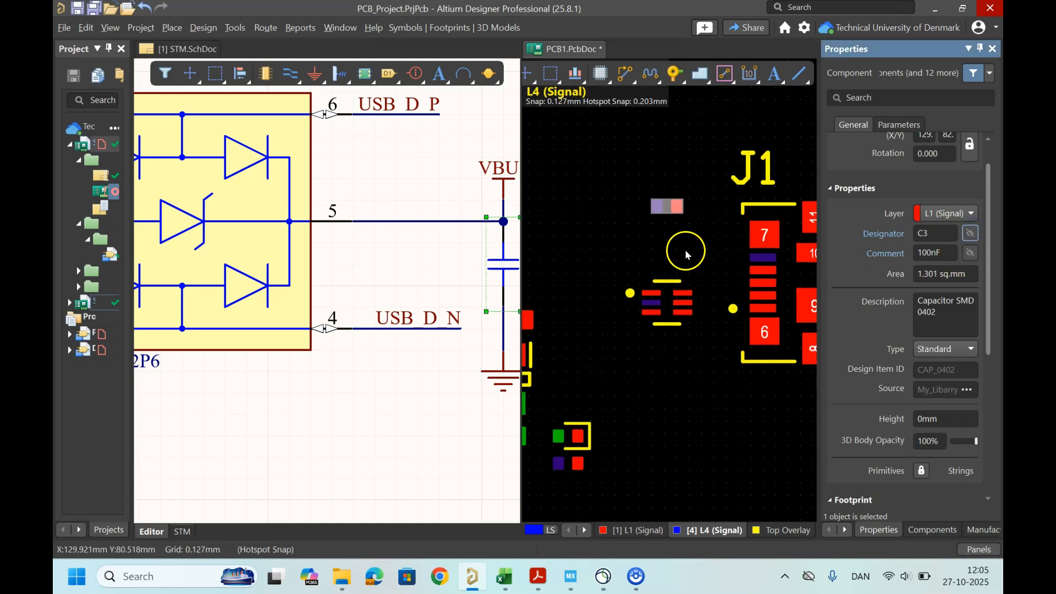
Step: Select the five small components below the MCU and shift them slightly downward
{"action": "right_click_drag", "start_coordinate": [685, 265], "coordinate": [781, 345]}
{"action": "scroll", "coordinate": [686, 332], "scroll_direction": "down", "scroll_amount": 3, "text": "ctrl"}
{"action": "scroll", "coordinate": [643, 357], "scroll_direction": "up", "scroll_amount": 1, "text": "ctrl"}
{"action": "scroll", "coordinate": [707, 365], "scroll_direction": "up", "scroll_amount": 1, "text": "ctrl"}
{"action": "left_click_drag", "start_coordinate": [755, 366], "coordinate": [761, 367]}
{"action": "right_click_drag", "start_coordinate": [665, 393], "coordinate": [716, 278]}
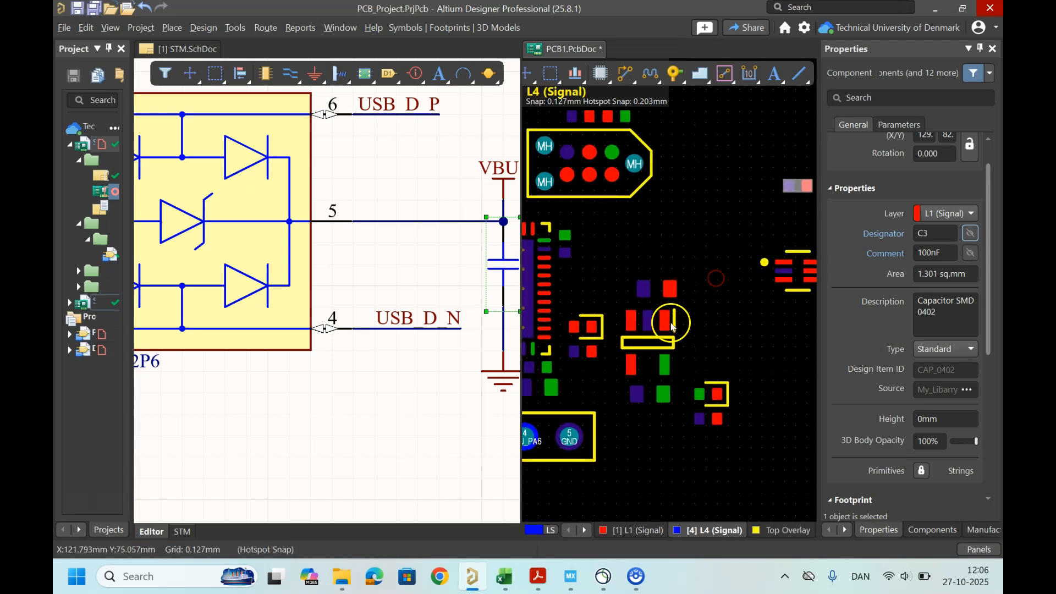
{"action": "left_click_drag", "start_coordinate": [614, 268], "coordinate": [726, 430]}
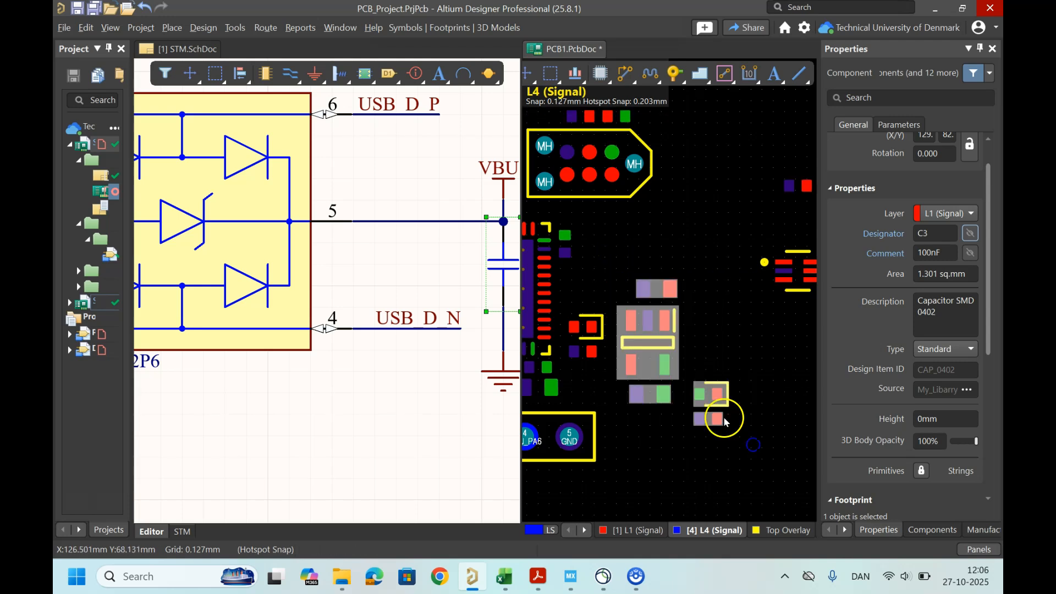
{"action": "left_click_drag", "start_coordinate": [657, 337], "coordinate": [658, 350]}
{"action": "right_click_drag", "start_coordinate": [733, 270], "coordinate": [675, 276]}
{"action": "scroll", "coordinate": [705, 278], "scroll_direction": "up", "scroll_amount": 1, "text": "ctrl"}
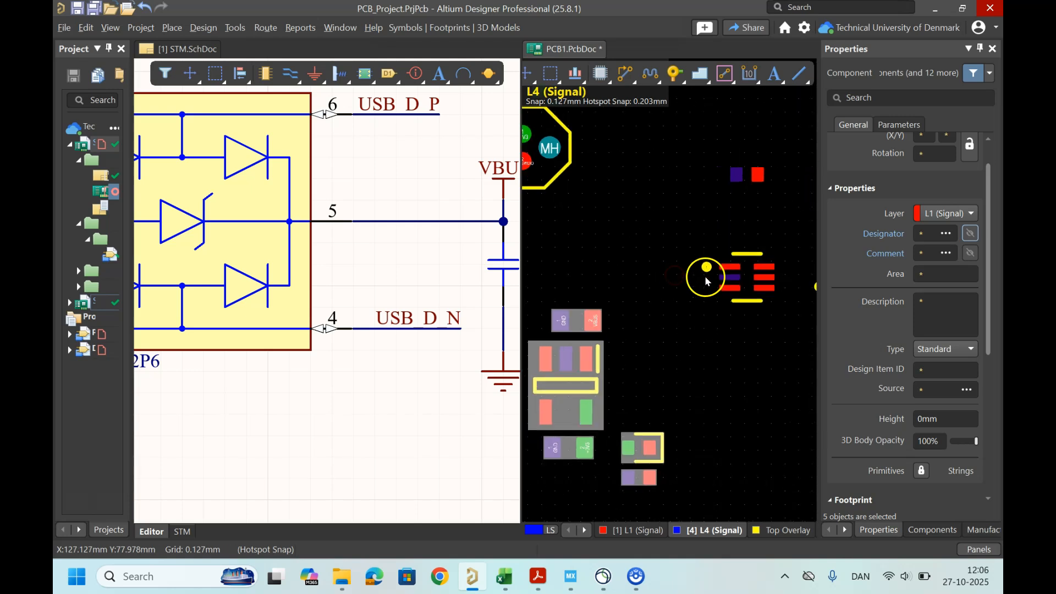
Step: Zoom in to examine U3's pads and their nets relative to connector J1
{"action": "scroll", "coordinate": [676, 280], "scroll_direction": "down", "scroll_amount": 2, "text": "ctrl"}
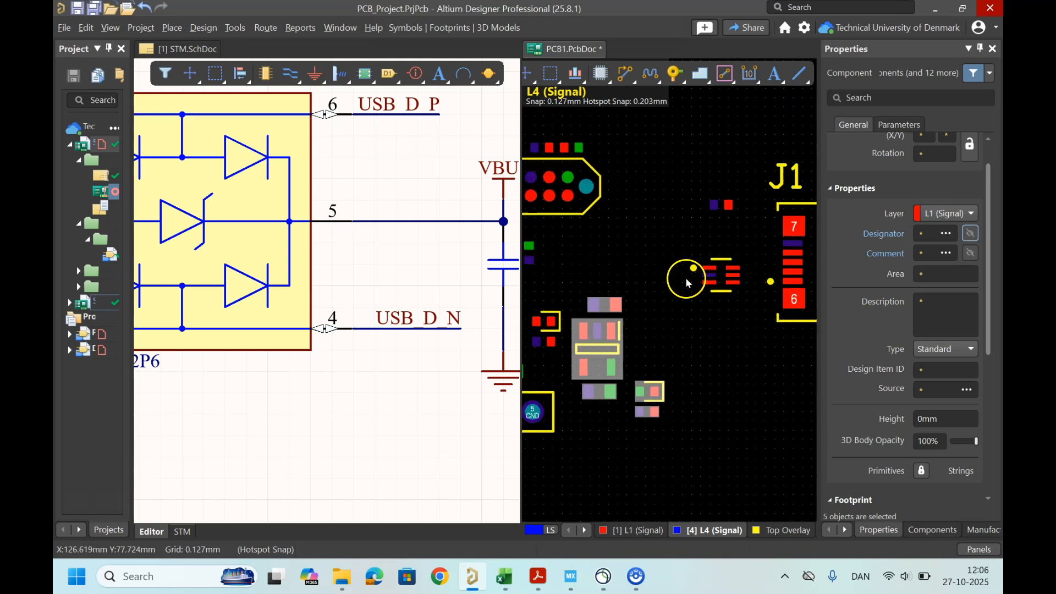
{"action": "scroll", "coordinate": [687, 283], "scroll_direction": "up", "scroll_amount": 3, "text": "ctrl"}
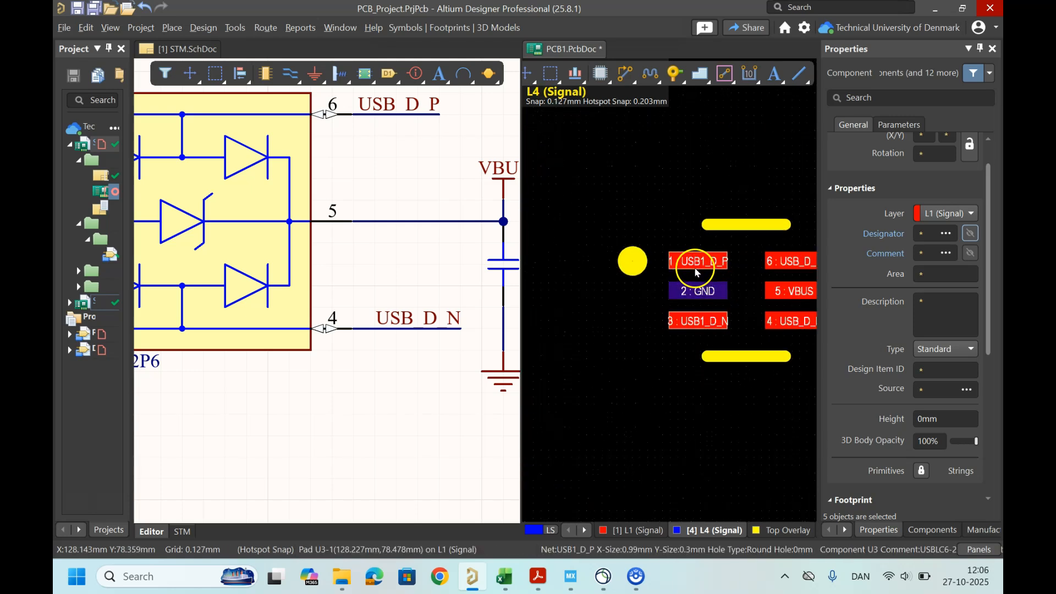
{"action": "scroll", "coordinate": [694, 326], "scroll_direction": "up", "scroll_amount": 2, "text": "ctrl"}
{"action": "scroll", "coordinate": [715, 317], "scroll_direction": "down", "scroll_amount": 5, "text": "ctrl"}
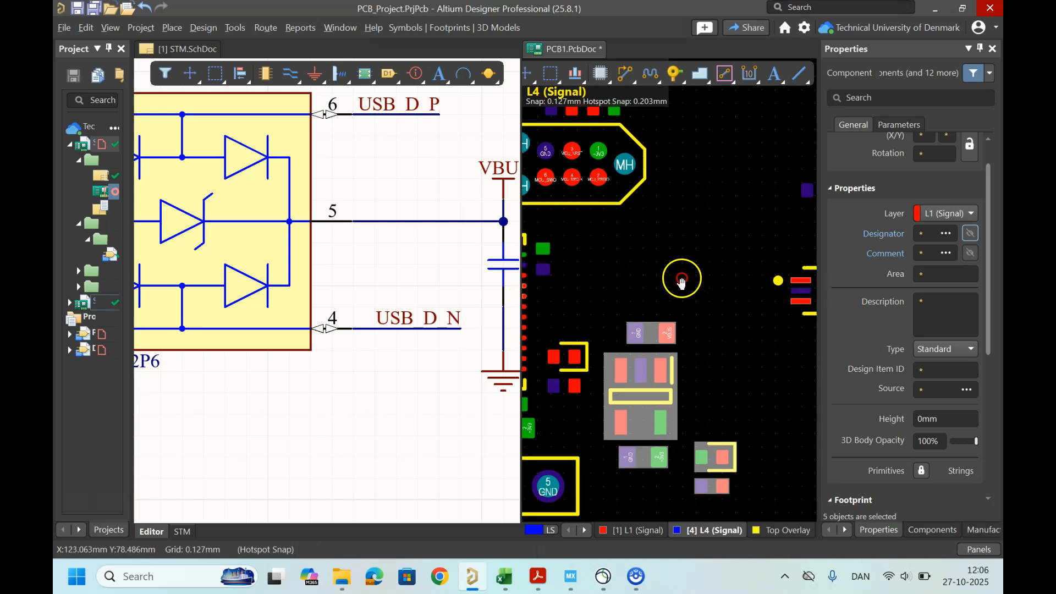
{"action": "scroll", "coordinate": [681, 281], "scroll_direction": "up", "scroll_amount": 3, "text": "ctrl"}
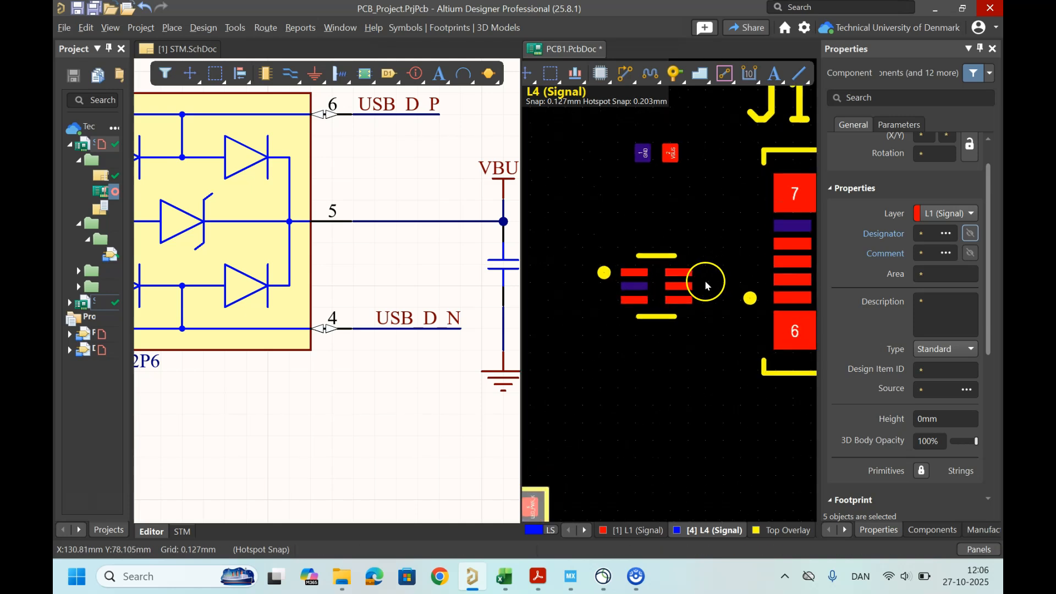
{"action": "scroll", "coordinate": [706, 282], "scroll_direction": "down", "scroll_amount": 1, "text": "ctrl"}
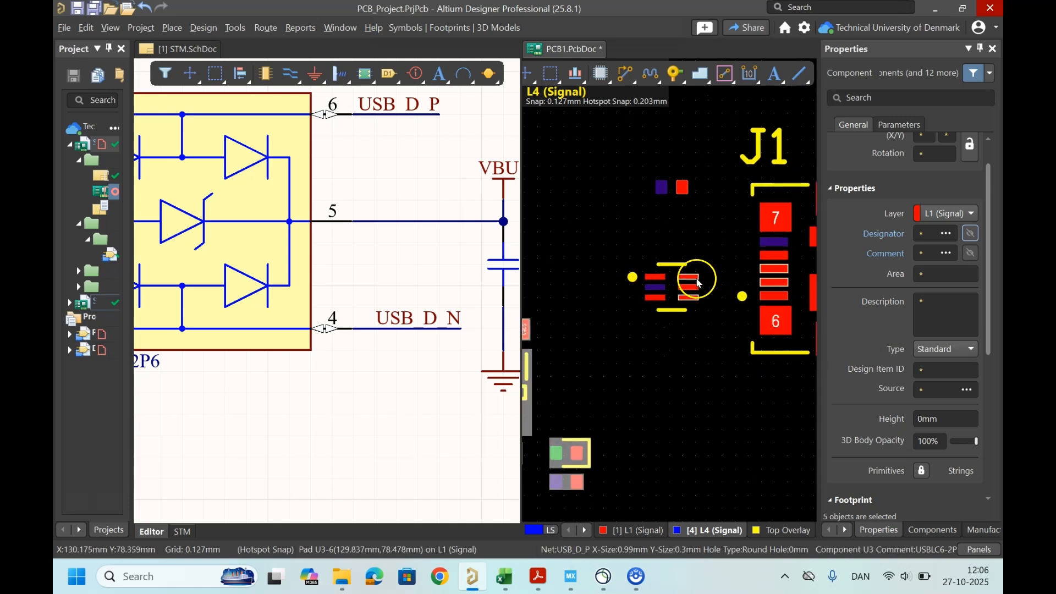
{"action": "scroll", "coordinate": [720, 294], "scroll_direction": "right", "scroll_amount": 1, "text": "shift"}
{"action": "mouse_move", "coordinate": [750, 266]}
{"action": "left_mouse_down"}
{"action": "mouse_move", "coordinate": [769, 279]}
{"action": "mouse_move", "coordinate": [751, 275]}
{"action": "left_mouse_up"}
{"action": "scroll", "coordinate": [619, 193], "scroll_direction": "up", "scroll_amount": 2, "text": "ctrl"}
{"action": "left_click_drag", "start_coordinate": [621, 179], "coordinate": [651, 265]}
{"action": "scroll", "coordinate": [660, 281], "scroll_direction": "up", "scroll_amount": 3, "text": "ctrl"}
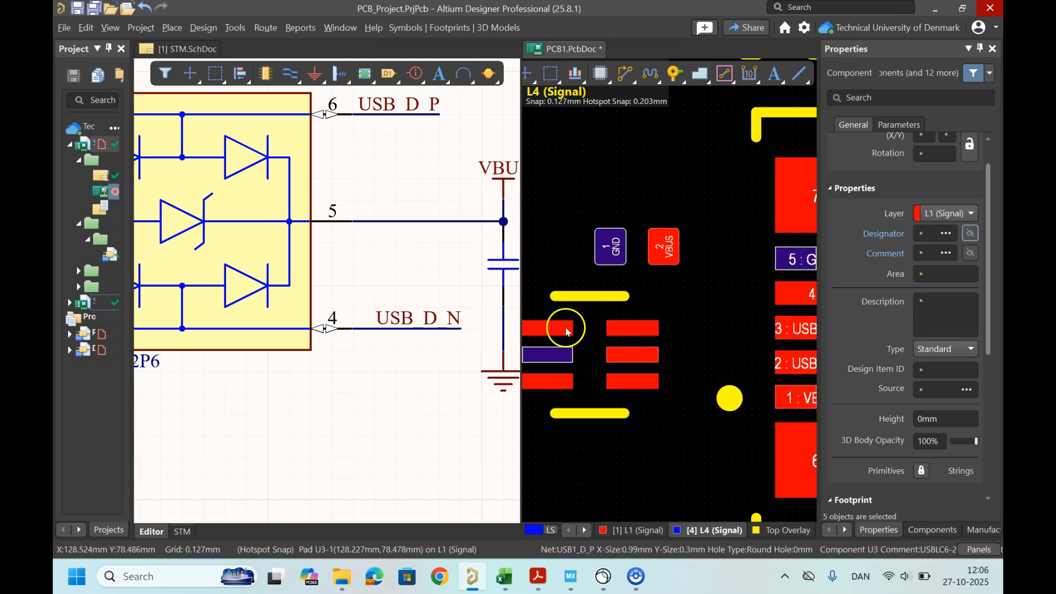
{"action": "scroll", "coordinate": [583, 366], "scroll_direction": "down", "scroll_amount": 2, "text": "ctrl"}
{"action": "scroll", "coordinate": [583, 365], "scroll_direction": "down", "scroll_amount": 6, "text": "ctrl"}
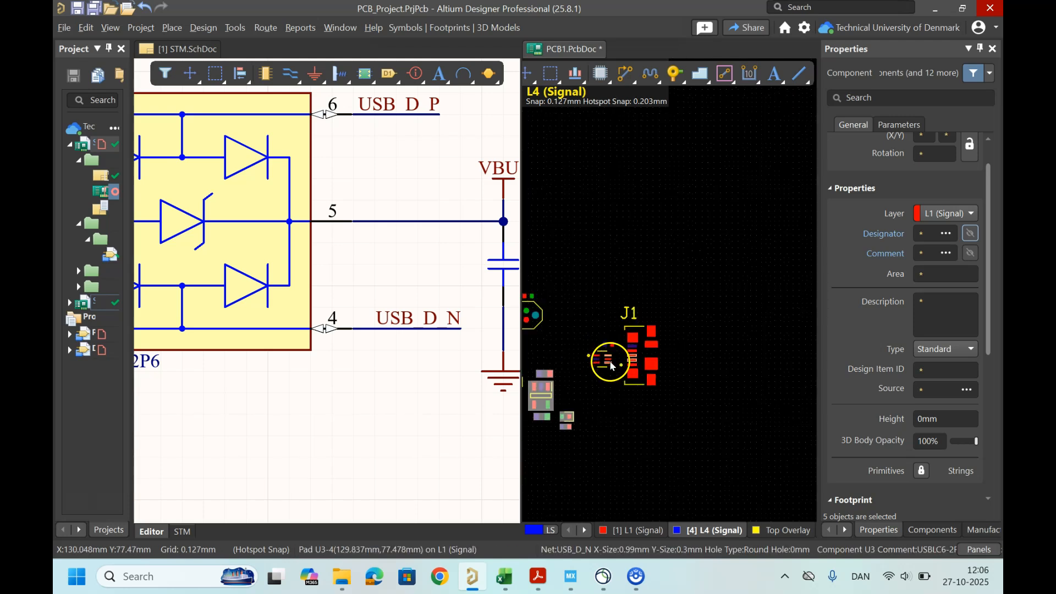
Step: Select J1 together with U3 and C3 and reposition the group slightly
{"action": "right_click_drag", "start_coordinate": [635, 377], "coordinate": [710, 361]}
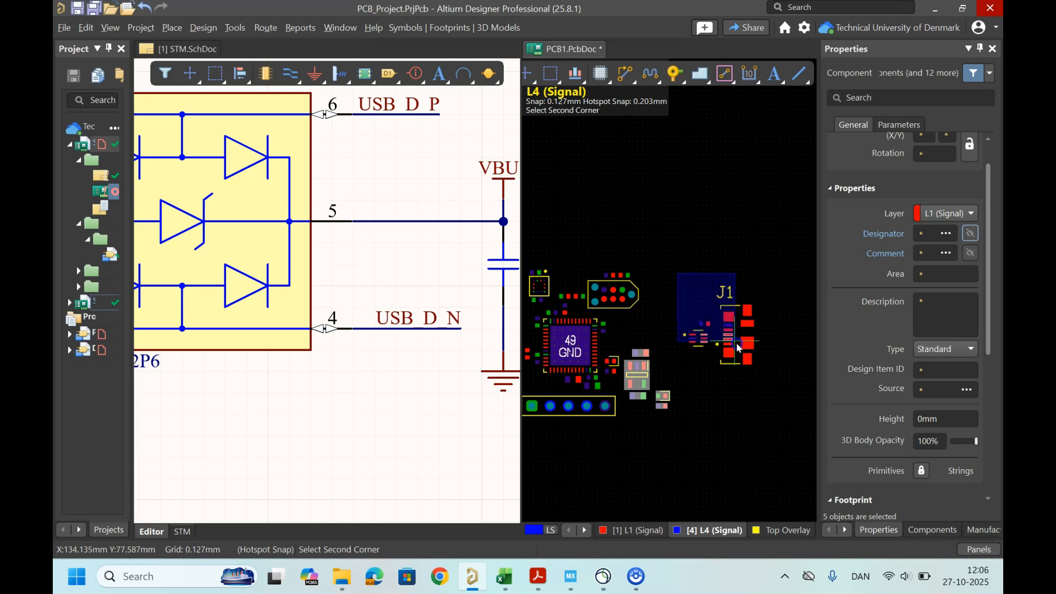
{"action": "left_click_drag", "start_coordinate": [741, 342], "coordinate": [716, 344]}
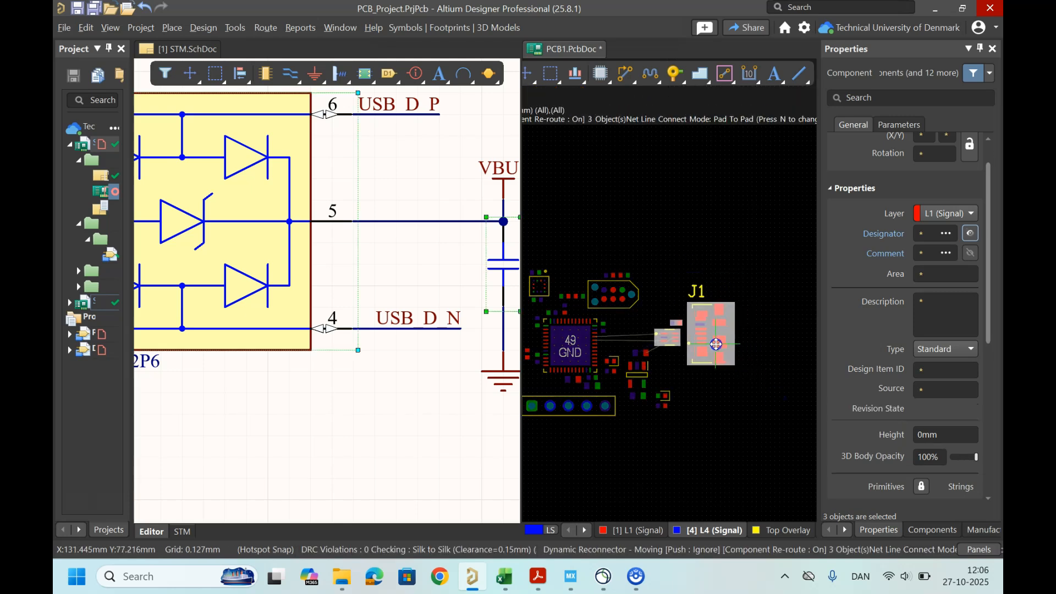
{"action": "left_click_drag", "start_coordinate": [716, 344], "coordinate": [712, 341]}
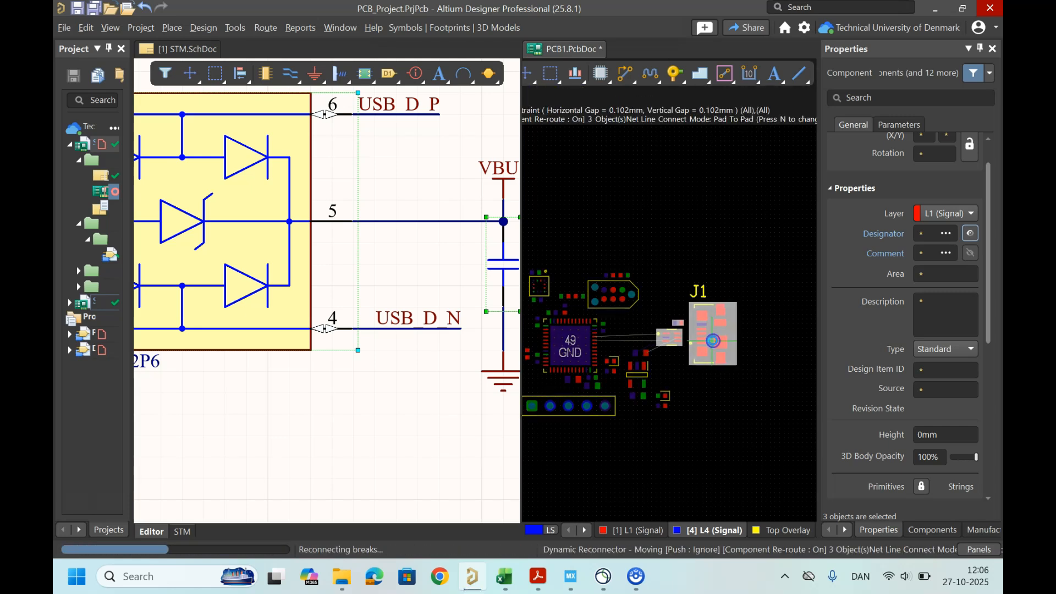
{"action": "scroll", "coordinate": [666, 368], "scroll_direction": "up", "scroll_amount": 2, "text": "ctrl"}
{"action": "left_click", "coordinate": [725, 420]}
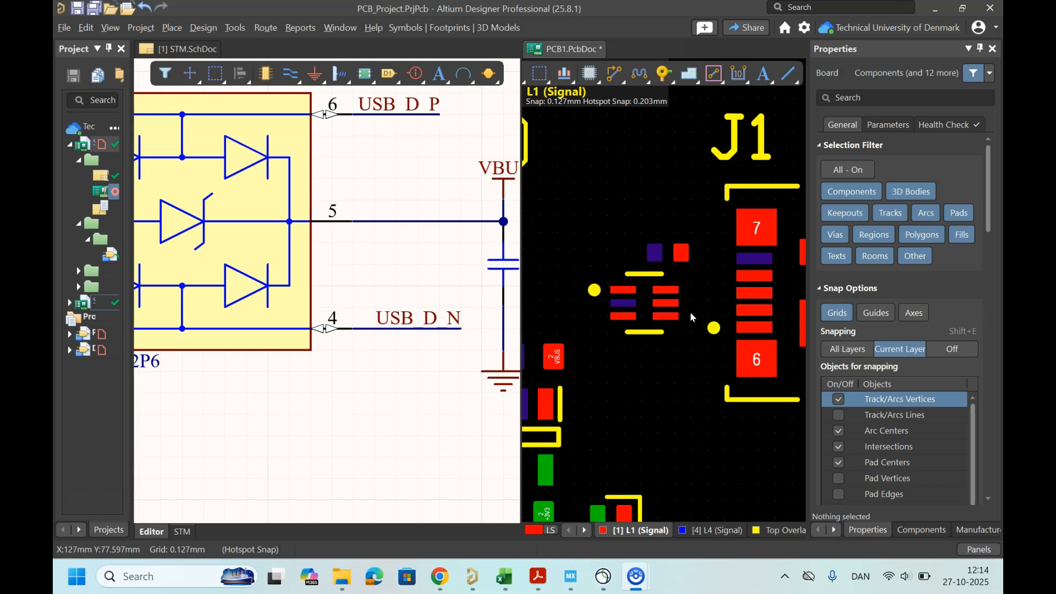
Step: Examine the USB connector and ESD protection circuit in the schematic alongside J1's pads on the PCB
{"action": "scroll", "coordinate": [323, 289], "scroll_direction": "down", "scroll_amount": 5, "text": "ctrl"}
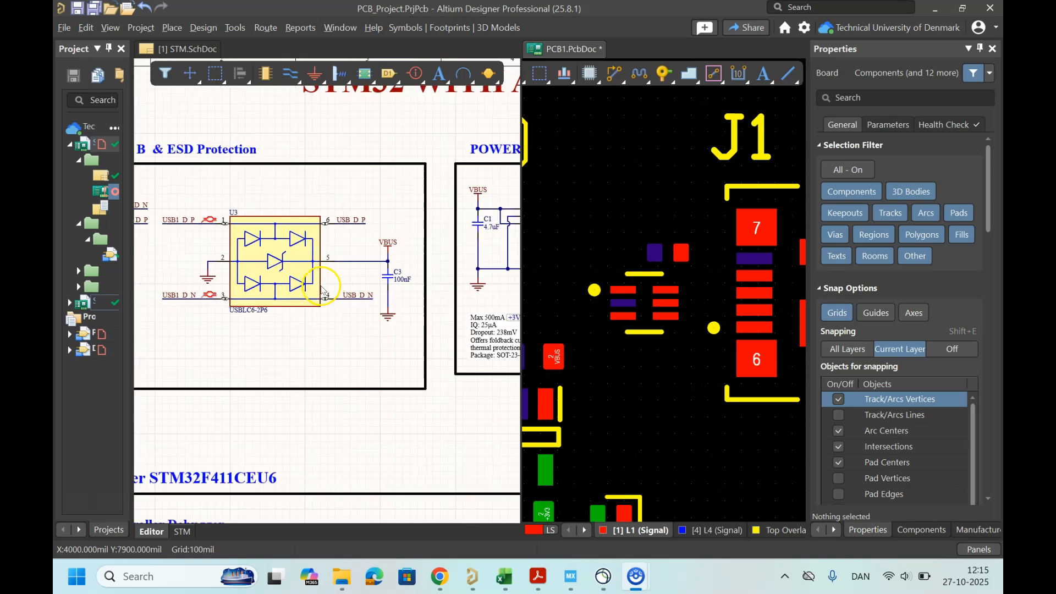
{"action": "right_click_drag", "start_coordinate": [254, 345], "coordinate": [385, 380]}
{"action": "scroll", "coordinate": [234, 253], "scroll_direction": "up", "scroll_amount": 5, "text": "ctrl"}
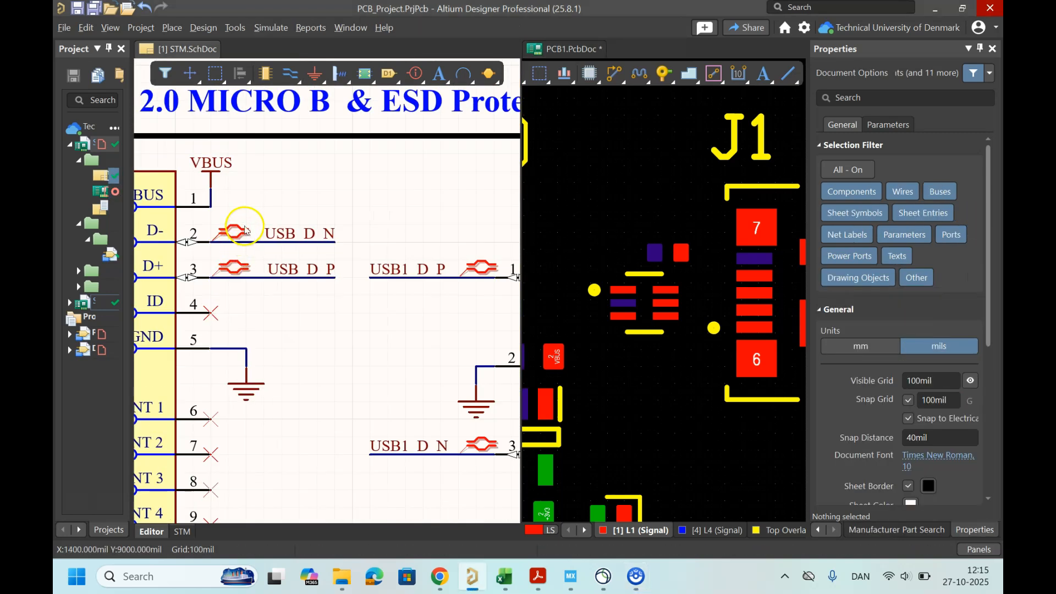
{"action": "scroll", "coordinate": [402, 316], "scroll_direction": "down", "scroll_amount": 5, "text": "ctrl"}
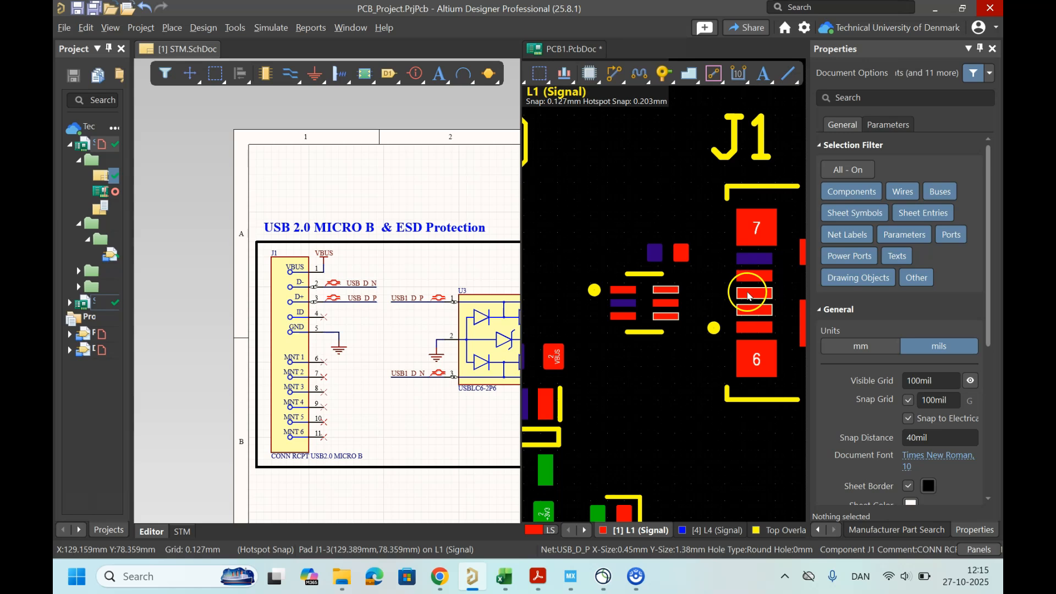
{"action": "scroll", "coordinate": [748, 296], "scroll_direction": "down", "scroll_amount": 3, "text": "ctrl"}
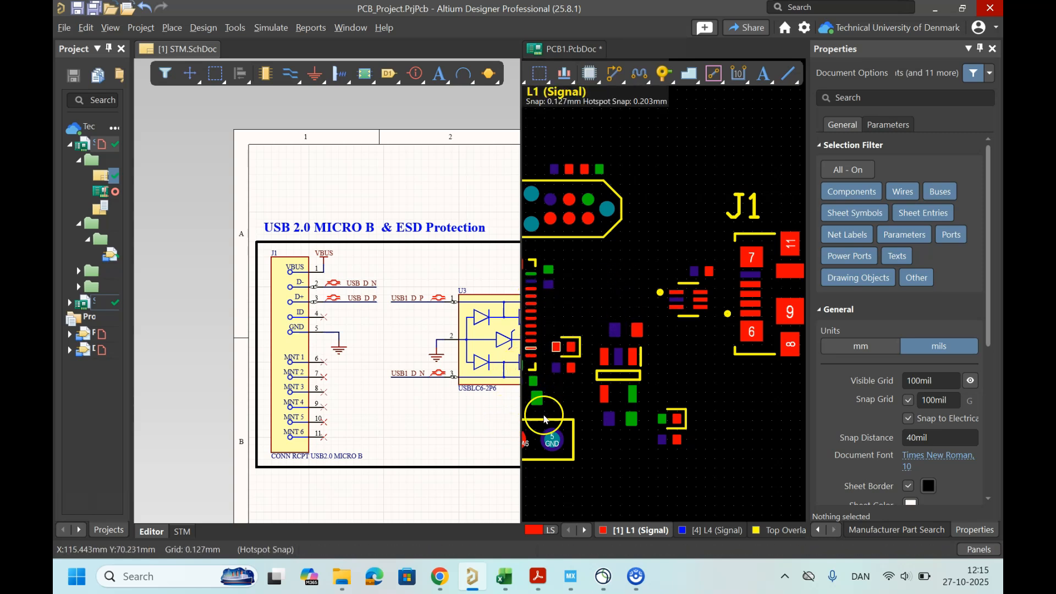
Step: Open the JLCPCB impedance calculator in a new browser tab and accept all cookies
{"action": "left_click", "coordinate": [445, 587]}
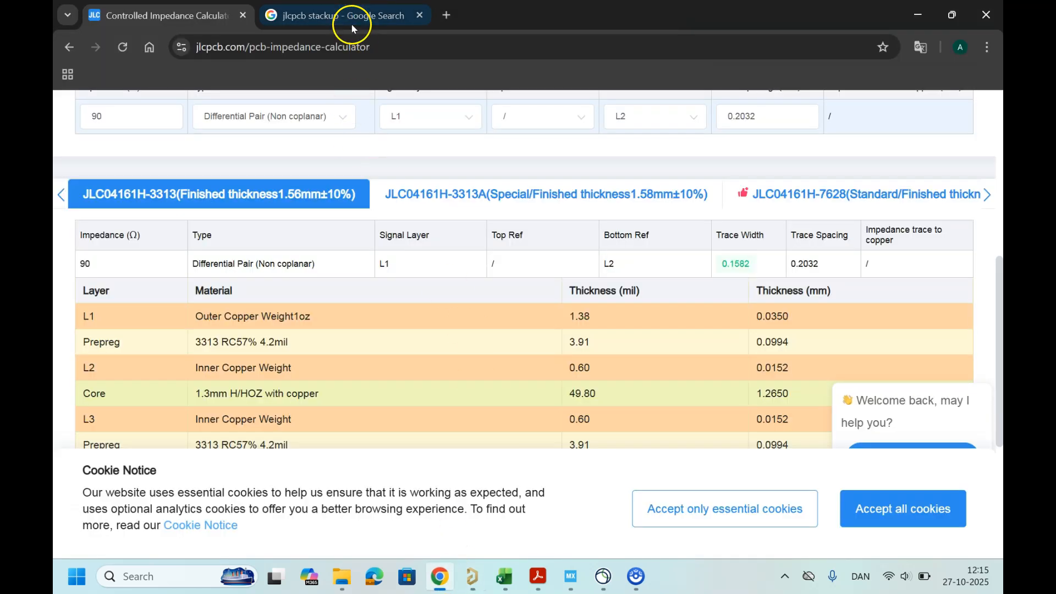
{"action": "left_click", "coordinate": [447, 15]}
{"action": "type", "text": "jlc"}
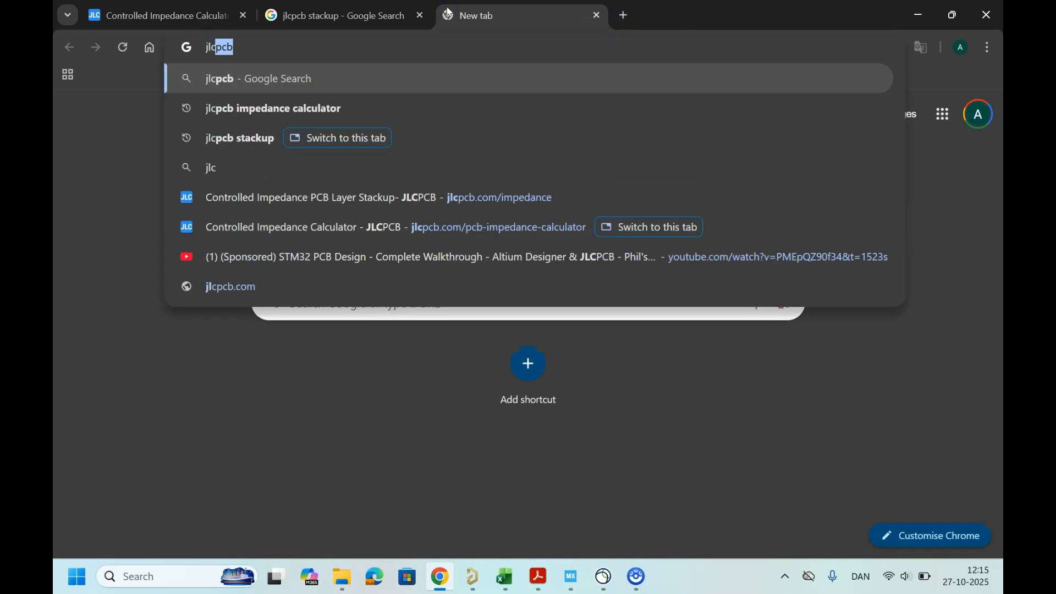
{"action": "key", "text": "Down"}
{"action": "key", "text": "Down"}
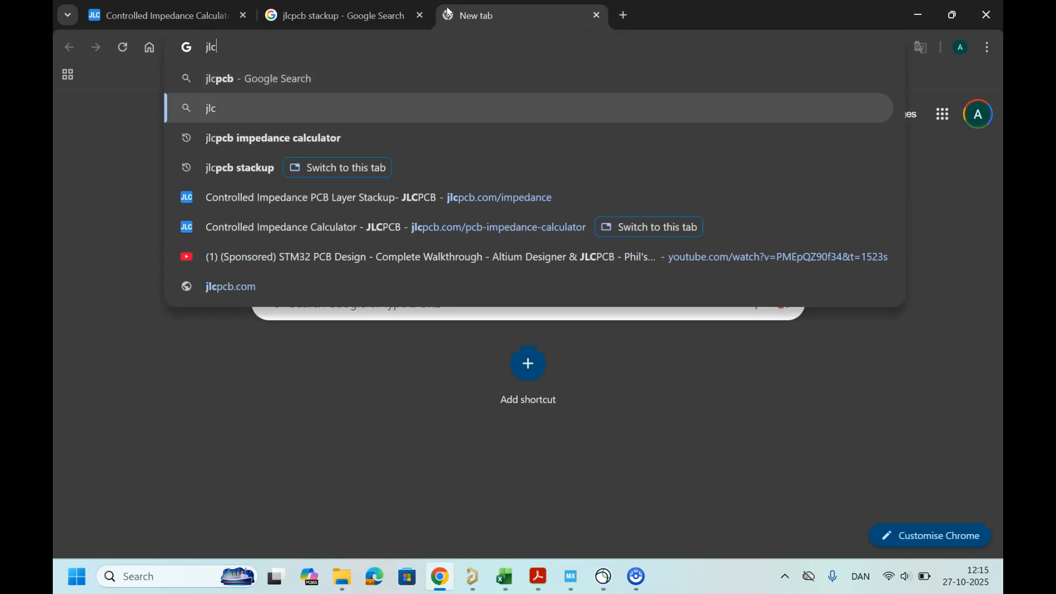
{"action": "key", "text": "Return"}
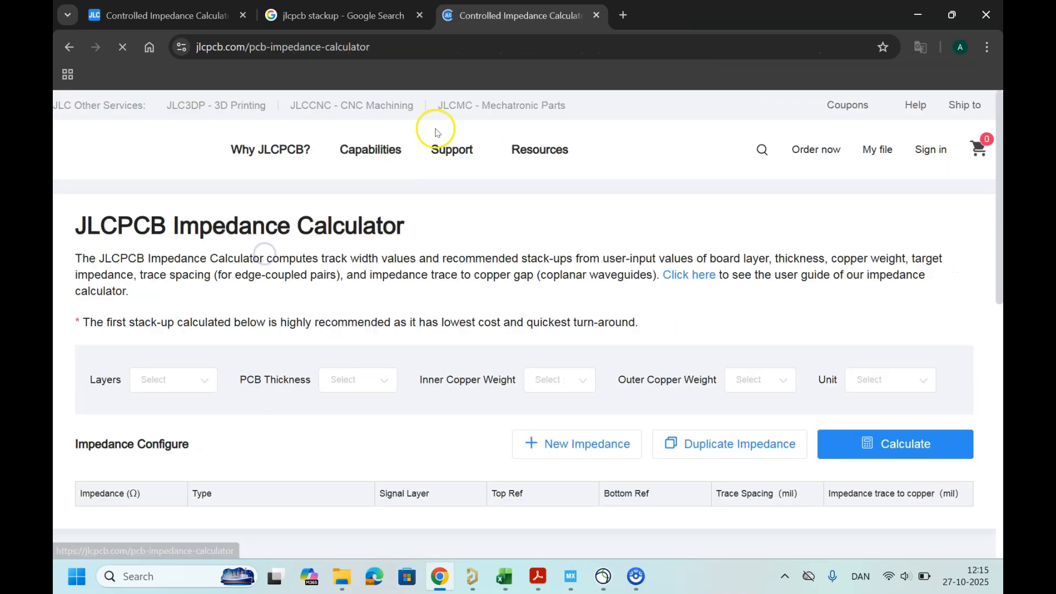
{"action": "scroll", "coordinate": [508, 331], "scroll_direction": "down", "scroll_amount": 4}
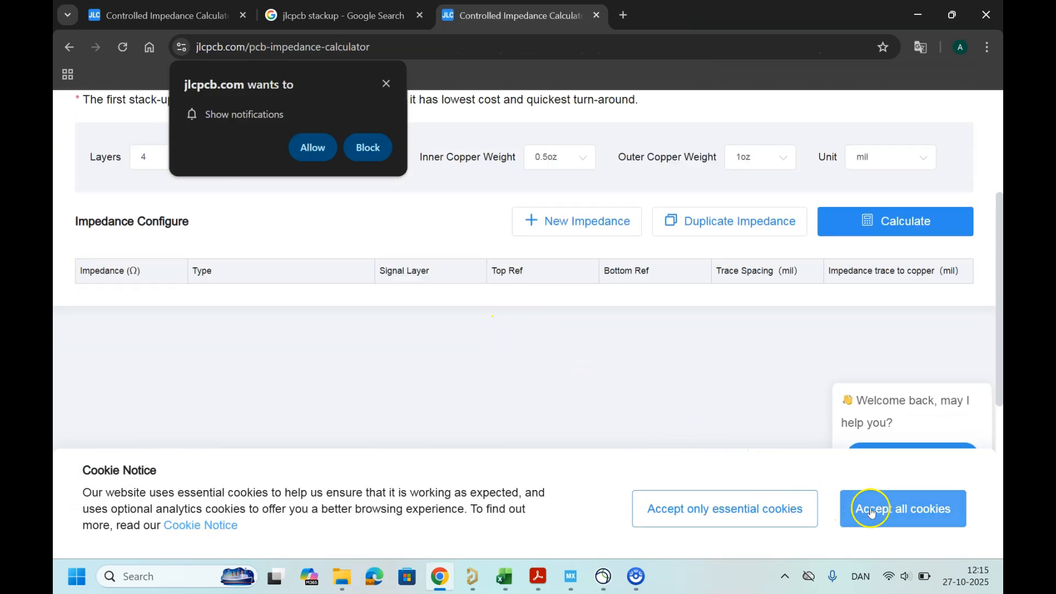
{"action": "left_click", "coordinate": [798, 503]}
{"action": "scroll", "coordinate": [550, 369], "scroll_direction": "up", "scroll_amount": 1}
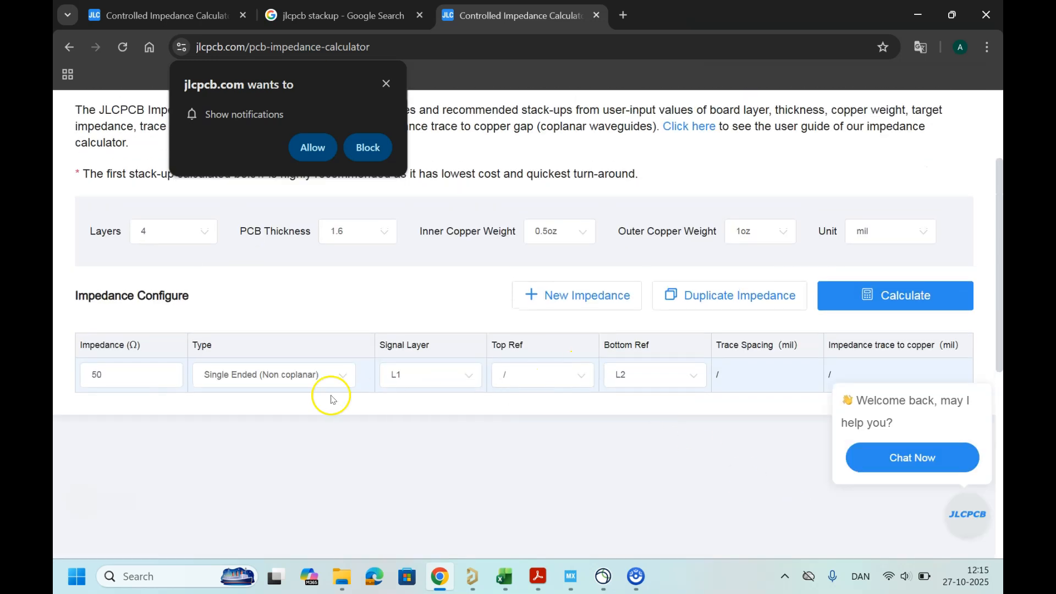
Step: Configure a 90 Ω Differential Pair (Non coplanar) impedance and switch the calculator's unit to mm
{"action": "left_click", "coordinate": [305, 381]}
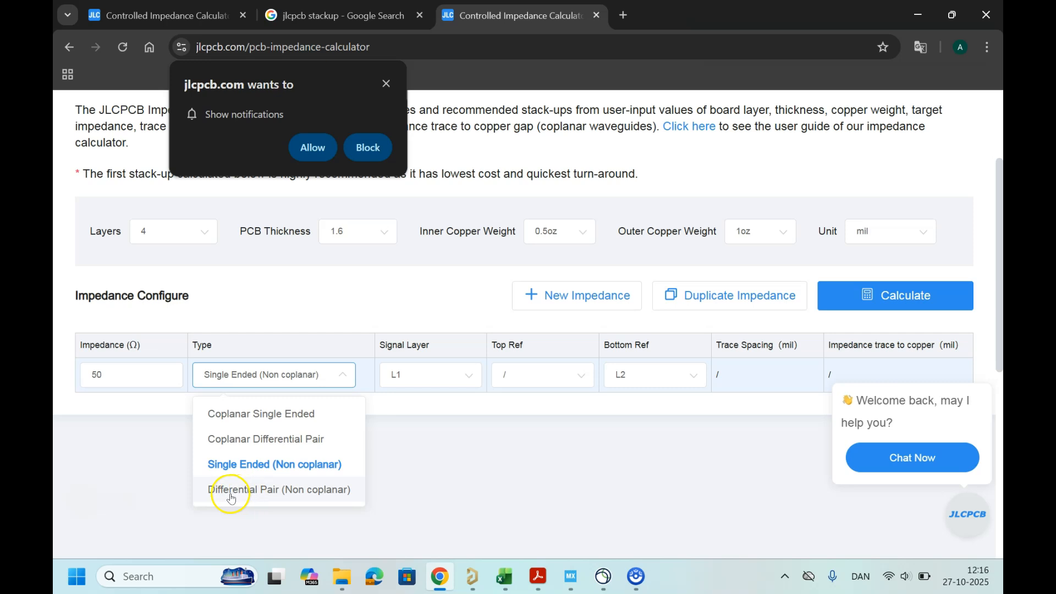
{"action": "left_click", "coordinate": [260, 498]}
{"action": "left_click_drag", "start_coordinate": [118, 369], "coordinate": [68, 378]}
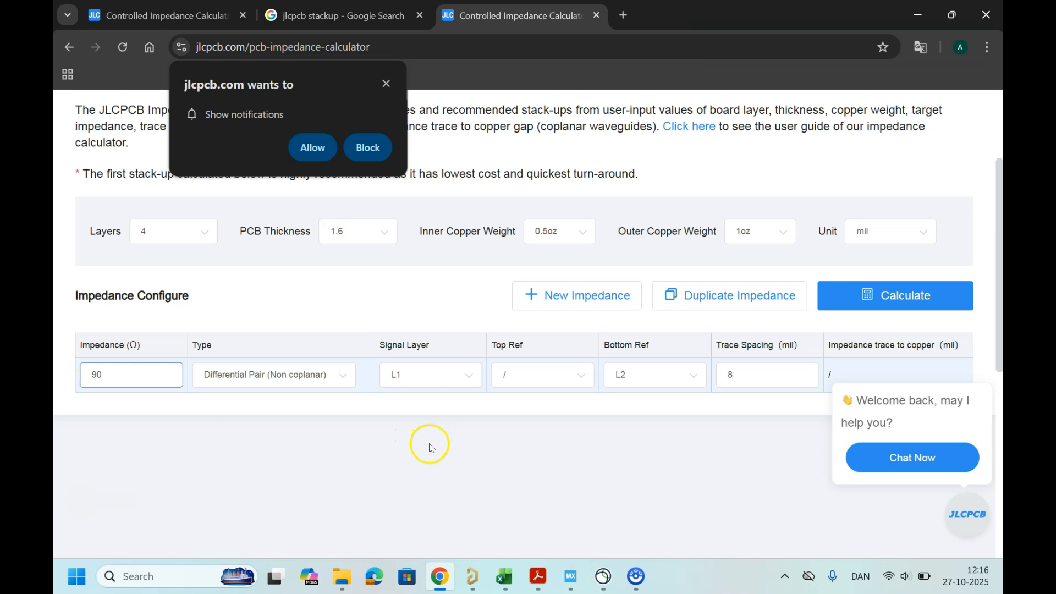
{"action": "left_click", "coordinate": [877, 230]}
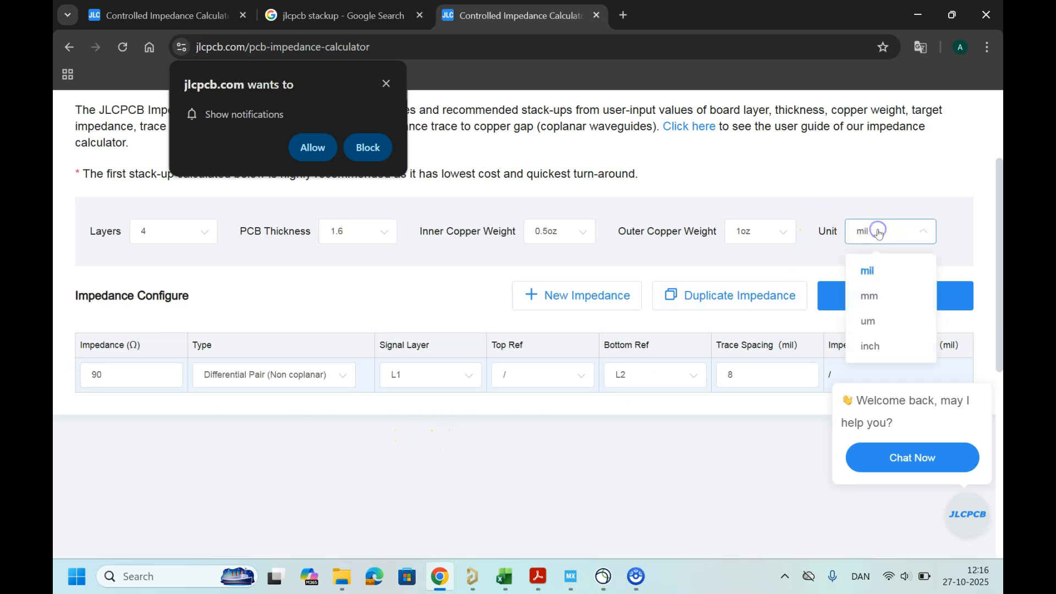
{"action": "left_click", "coordinate": [881, 294]}
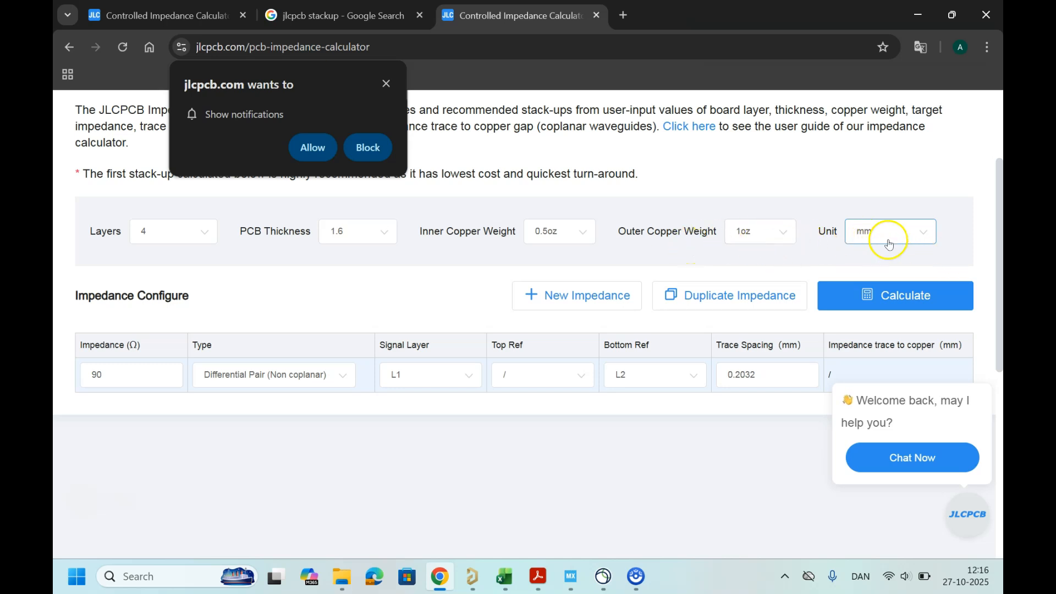
Step: Calculate the impedance and scroll to the recommended stackup results
{"action": "scroll", "coordinate": [620, 415], "scroll_direction": "down", "scroll_amount": 1}
{"action": "scroll", "coordinate": [620, 414], "scroll_direction": "up", "scroll_amount": 1}
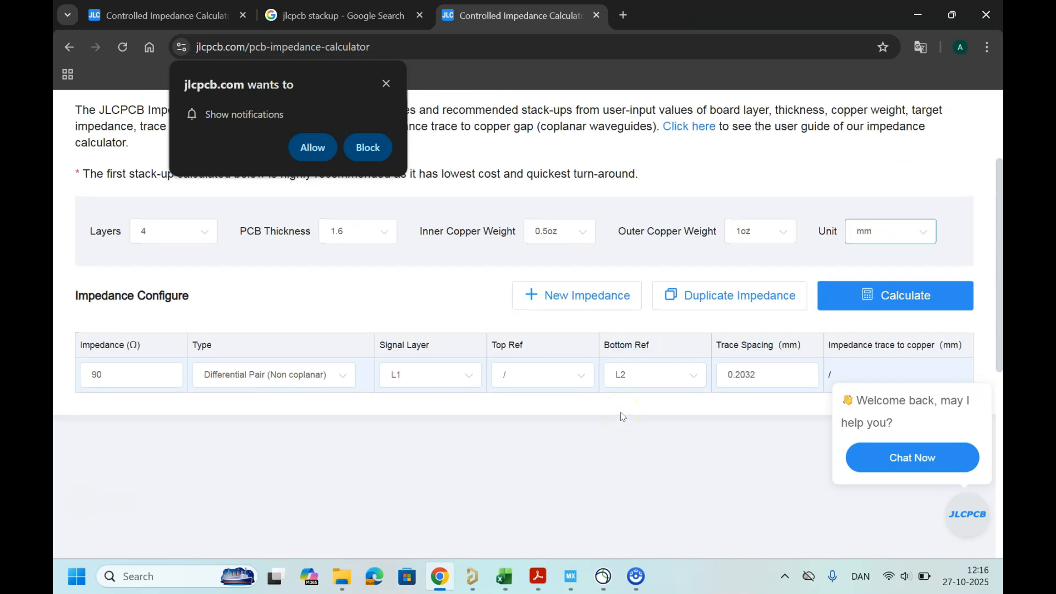
{"action": "left_click", "coordinate": [858, 300]}
{"action": "scroll", "coordinate": [437, 363], "scroll_direction": "down", "scroll_amount": 2}
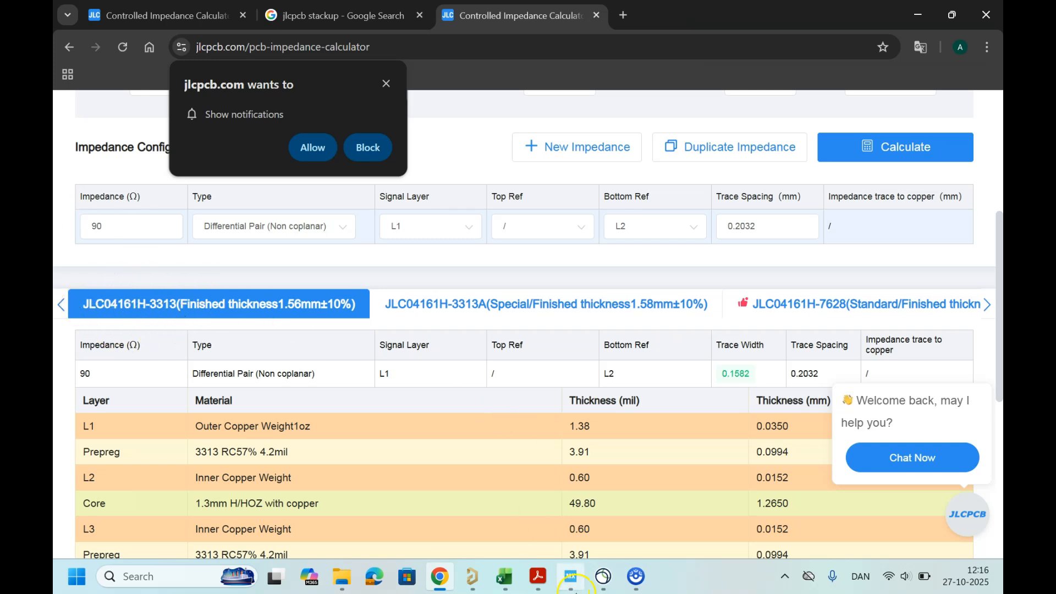
Step: Return to the PCB design and open the Layer Stack Manager
{"action": "left_click", "coordinate": [472, 577]}
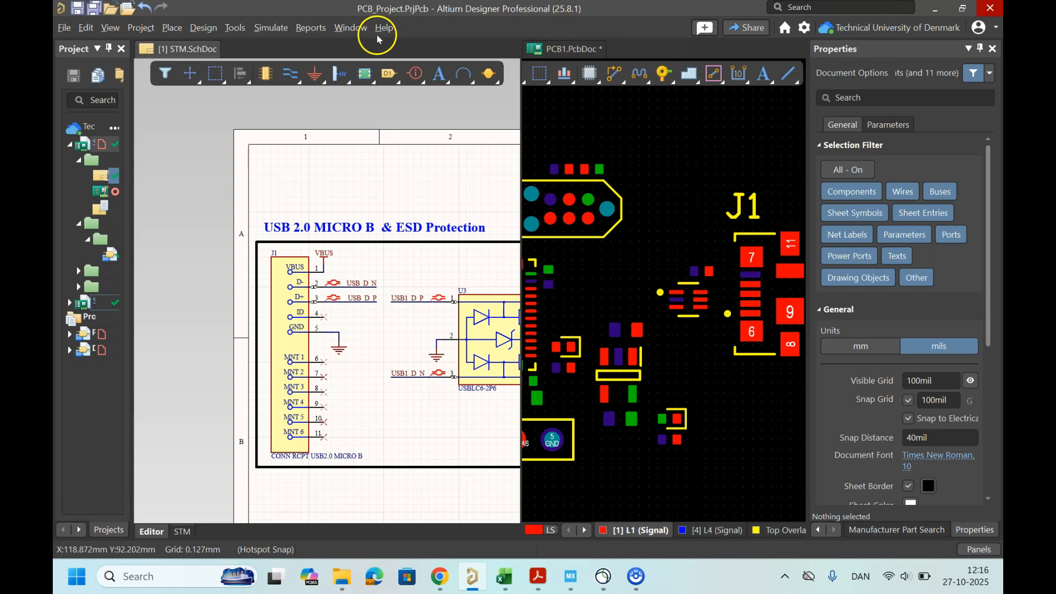
{"action": "left_click", "coordinate": [205, 29]}
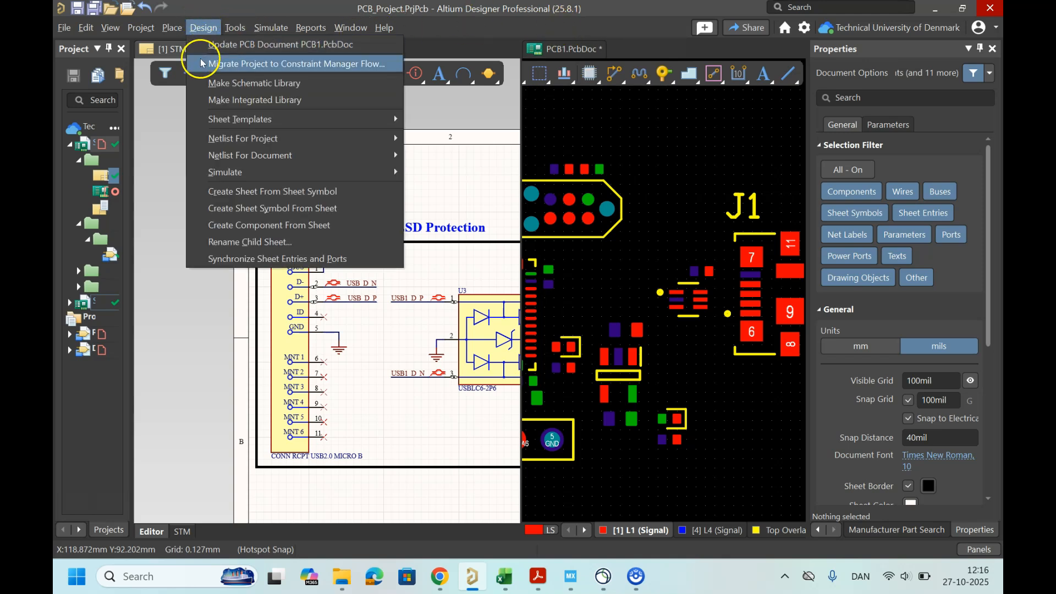
{"action": "mouse_move", "coordinate": [232, 26]}
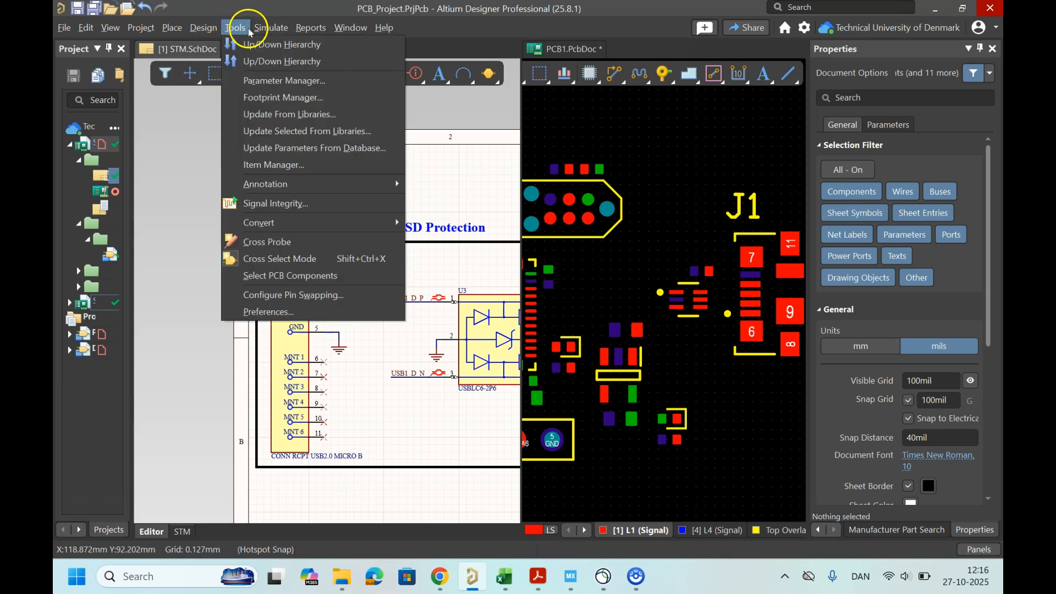
{"action": "mouse_move", "coordinate": [199, 30]}
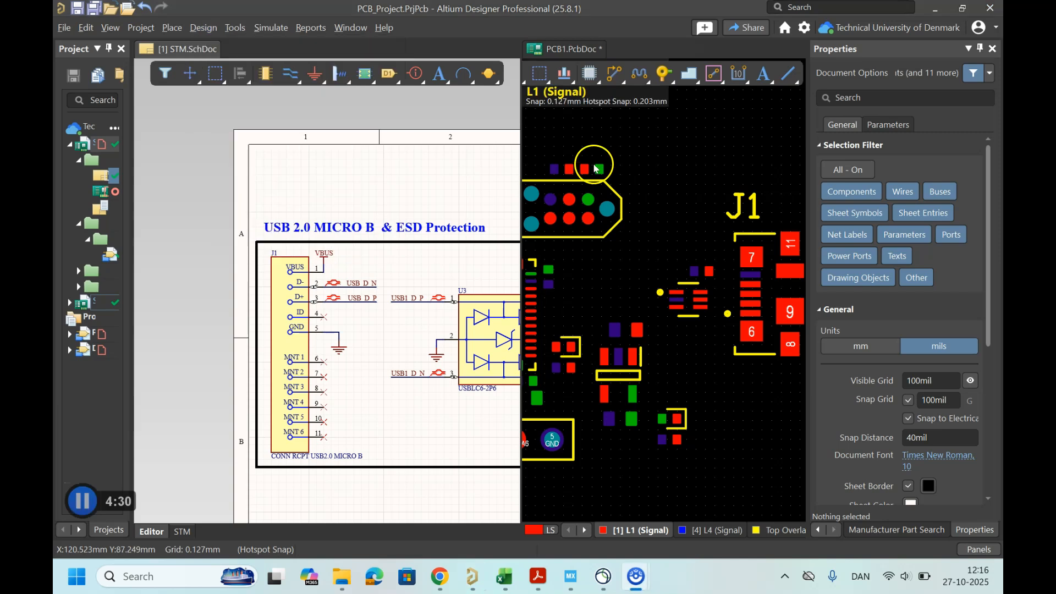
{"action": "left_click", "coordinate": [690, 163]}
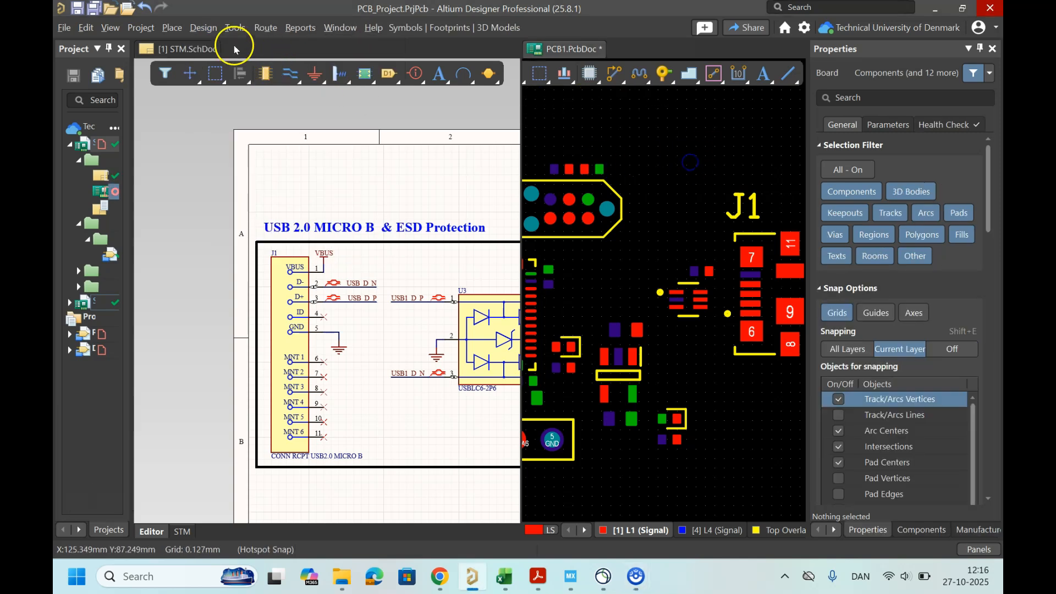
{"action": "left_click", "coordinate": [204, 28]}
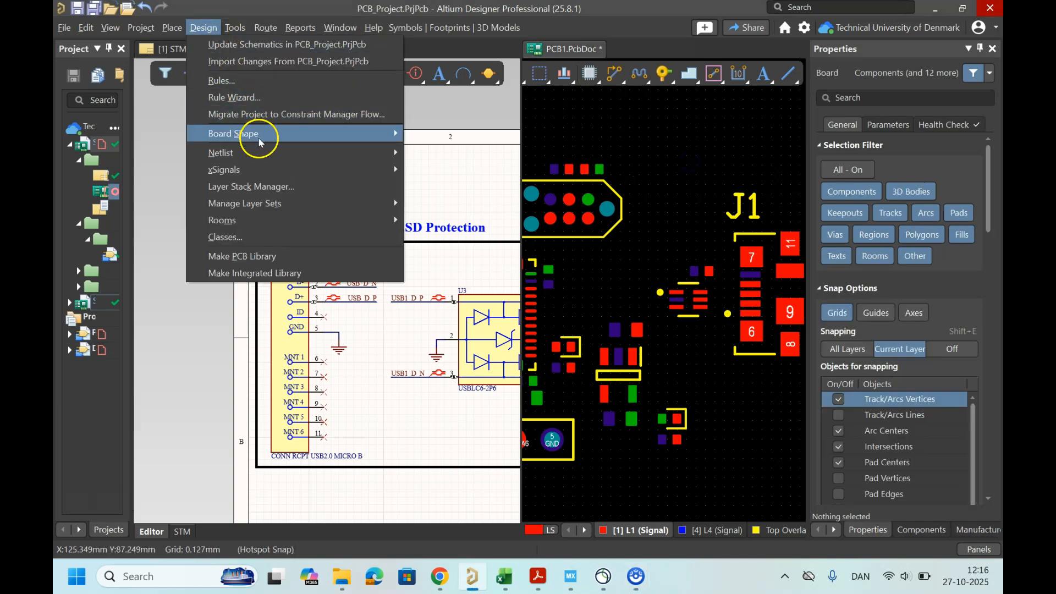
{"action": "left_click", "coordinate": [281, 192]}
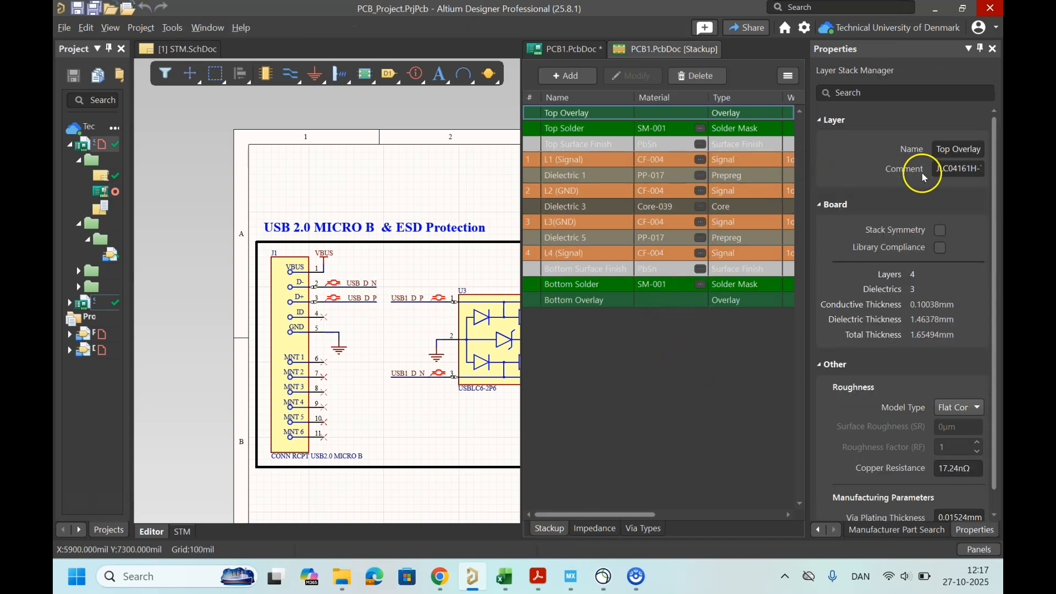
Step: Compare the layer stack's comment and layers with the JLC04161H-3313 stackup in the calculator results
{"action": "left_click", "coordinate": [963, 169]}
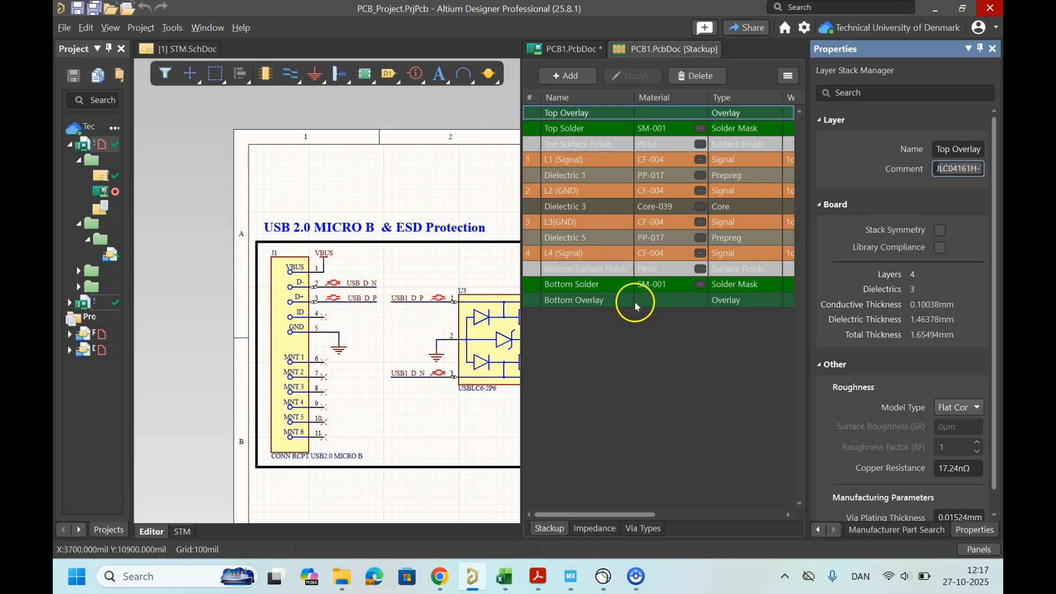
{"action": "left_click", "coordinate": [651, 354]}
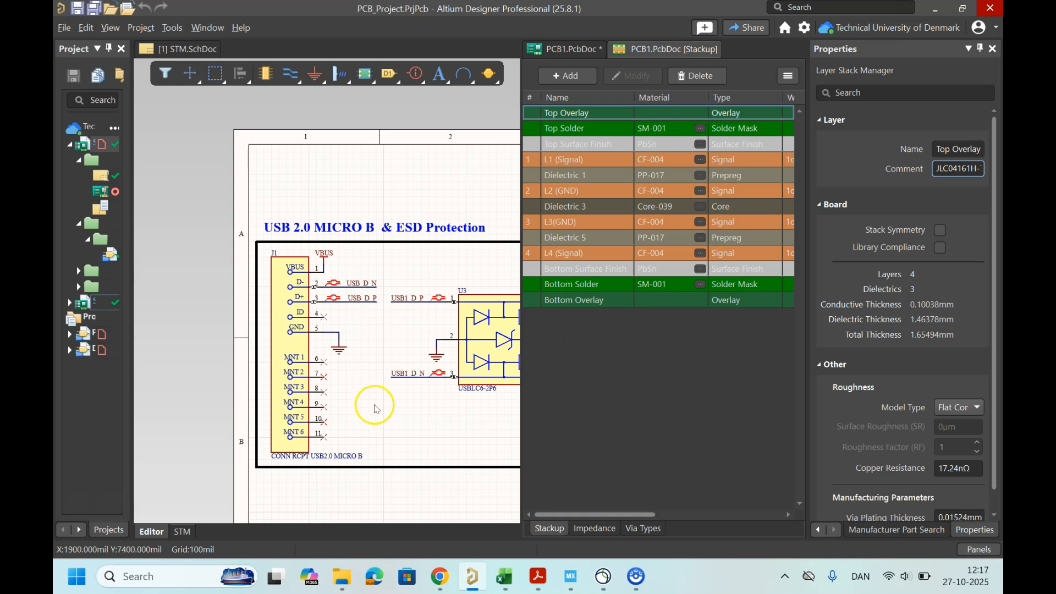
{"action": "left_click", "coordinate": [406, 413]}
{"action": "left_click", "coordinate": [484, 549]}
{"action": "left_click", "coordinate": [440, 576]}
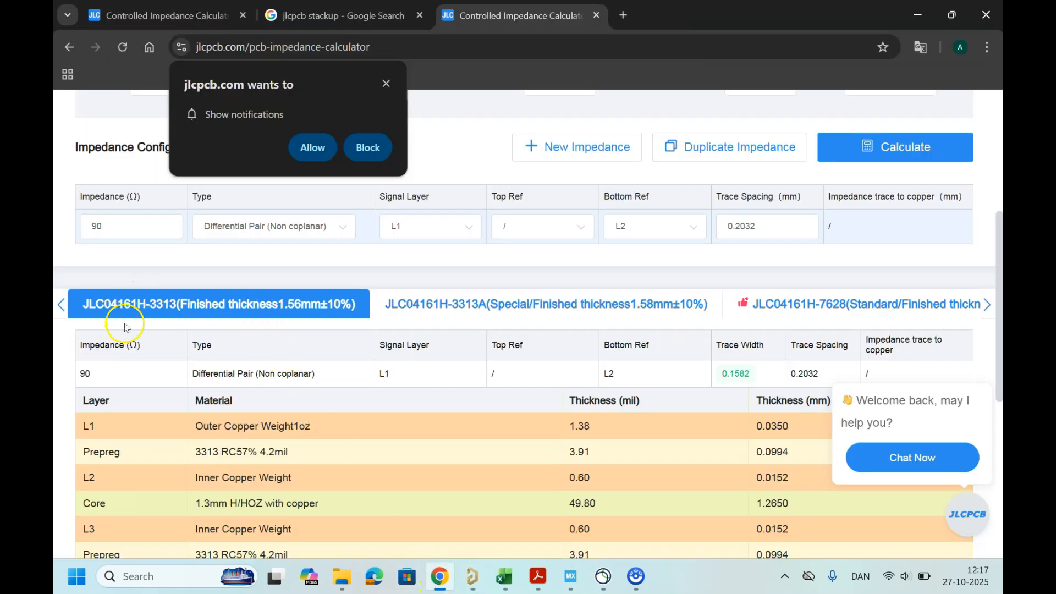
{"action": "scroll", "coordinate": [396, 379], "scroll_direction": "down", "scroll_amount": 1}
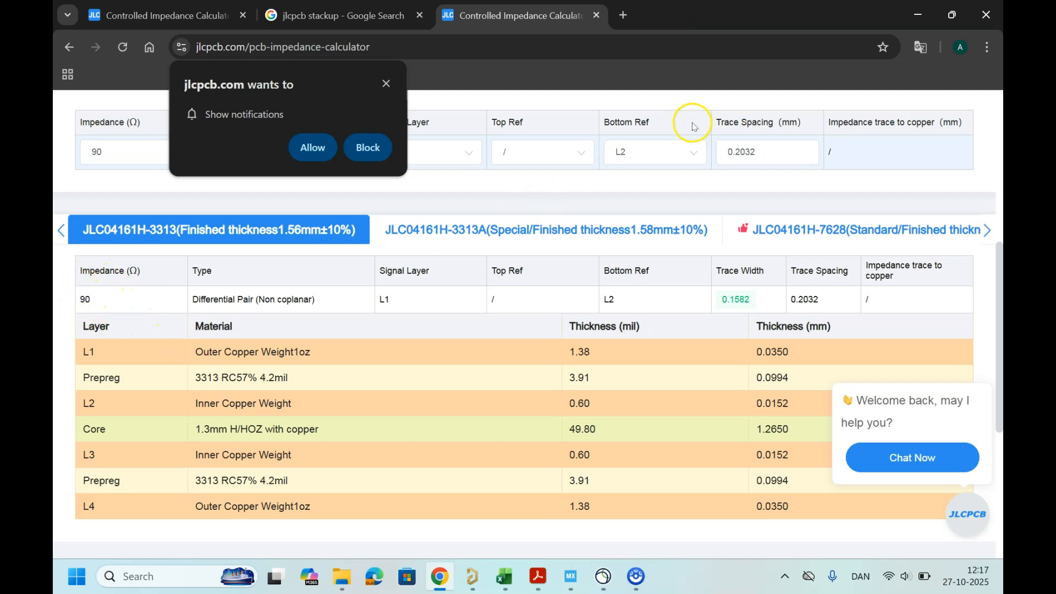
{"action": "left_click", "coordinate": [916, 16]}
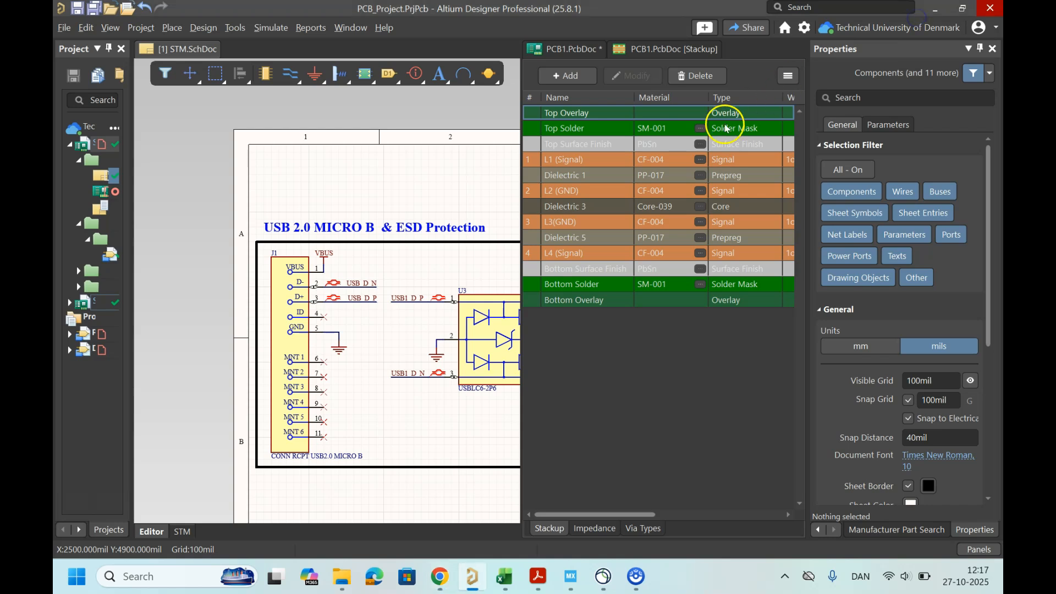
Step: Close the PCB1.PcbDoc [Stackup] document
{"action": "left_click", "coordinate": [647, 51]}
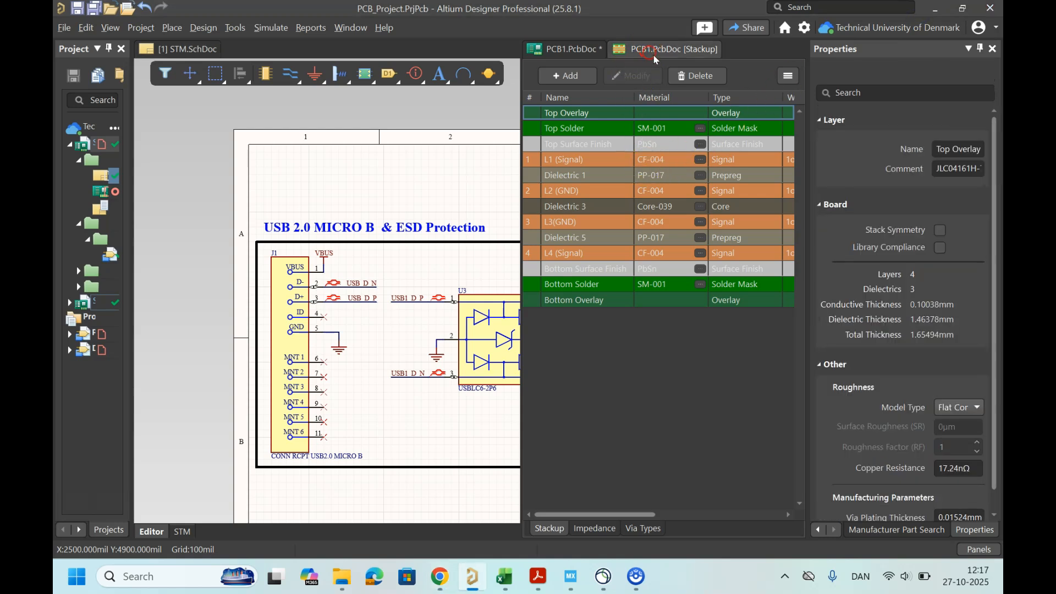
{"action": "right_click", "coordinate": [666, 52]}
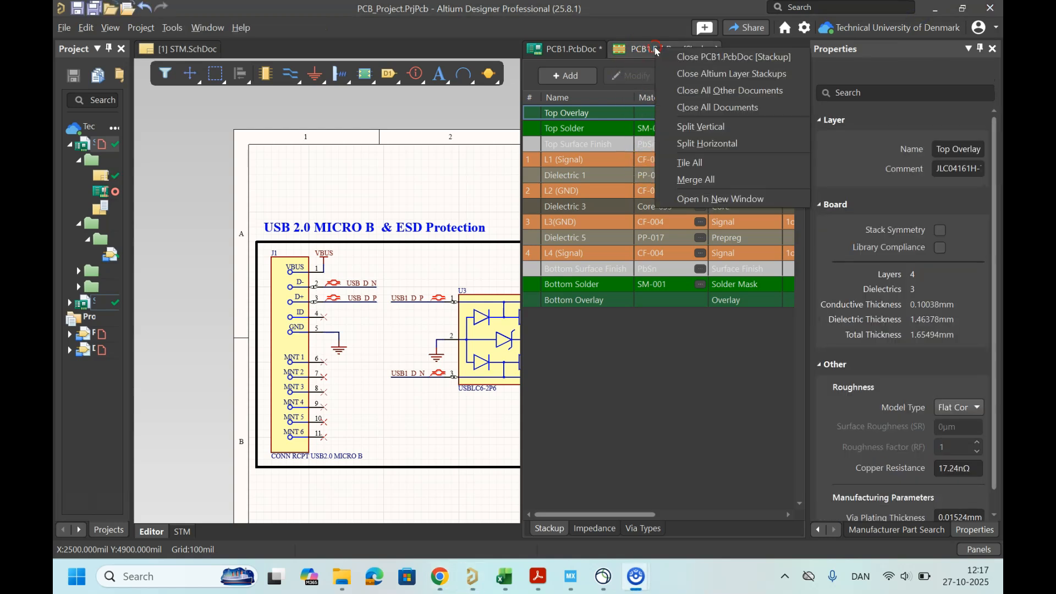
{"action": "left_click", "coordinate": [603, 60]}
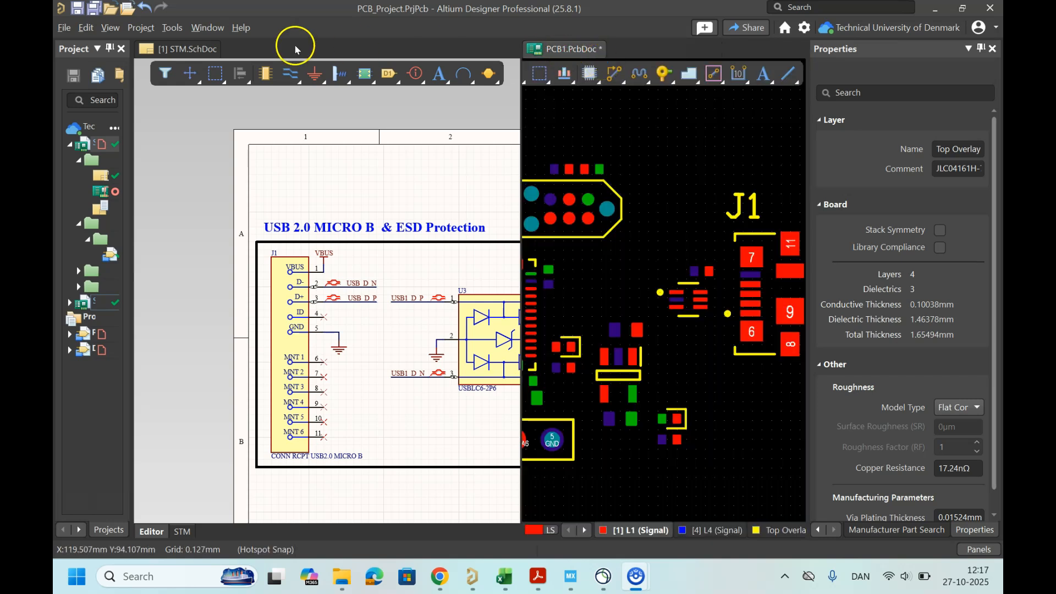
Step: Open the PCB design rules and inspect the existing DIFF90 differential pairs routing rule
{"action": "left_click", "coordinate": [638, 129]}
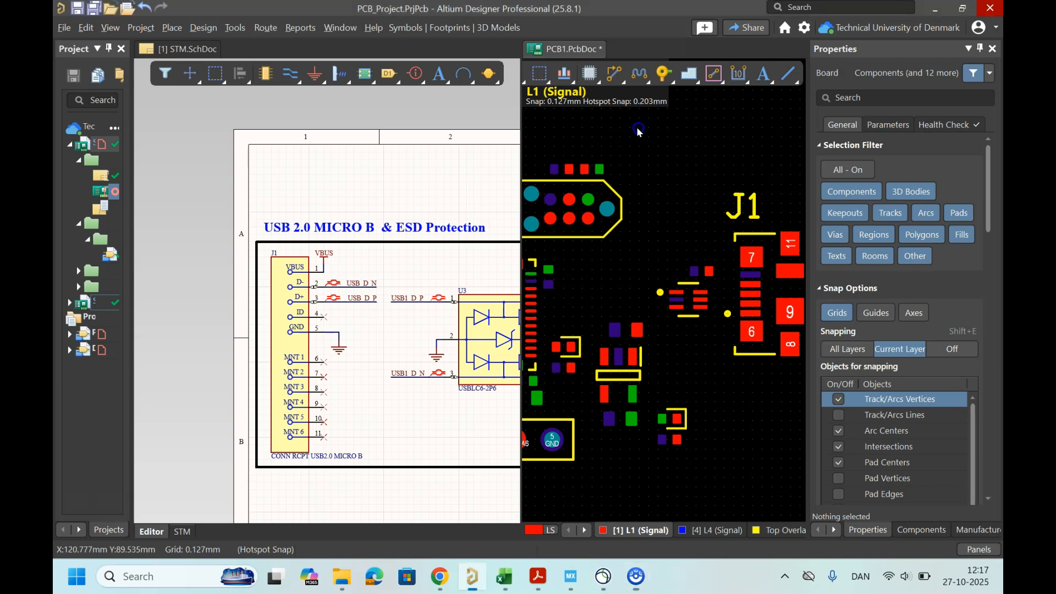
{"action": "left_click", "coordinate": [202, 27]}
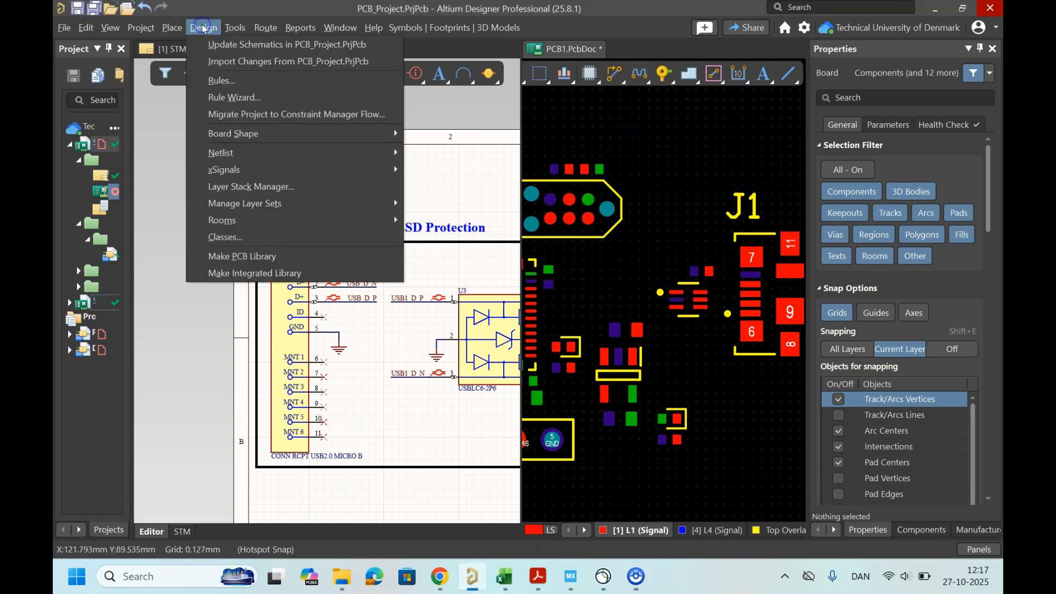
{"action": "left_click", "coordinate": [224, 81]}
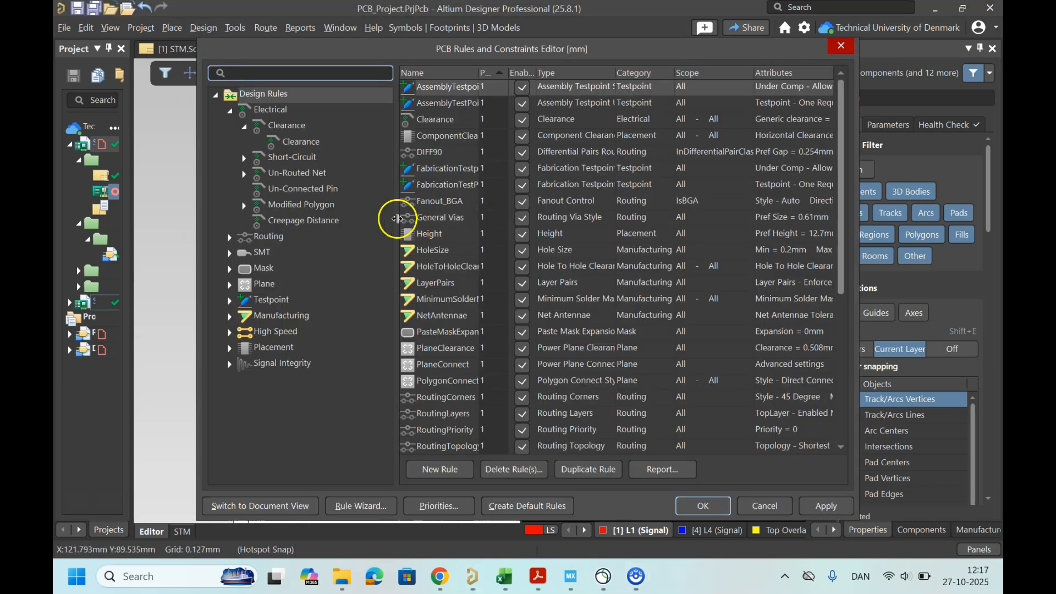
{"action": "left_click", "coordinate": [230, 237]}
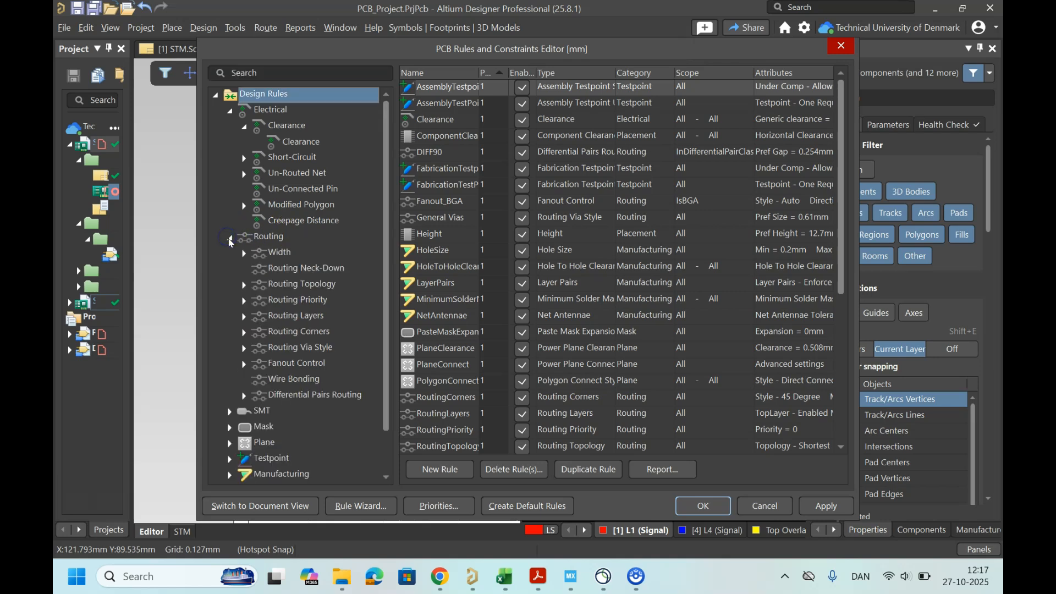
{"action": "left_click", "coordinate": [244, 396]}
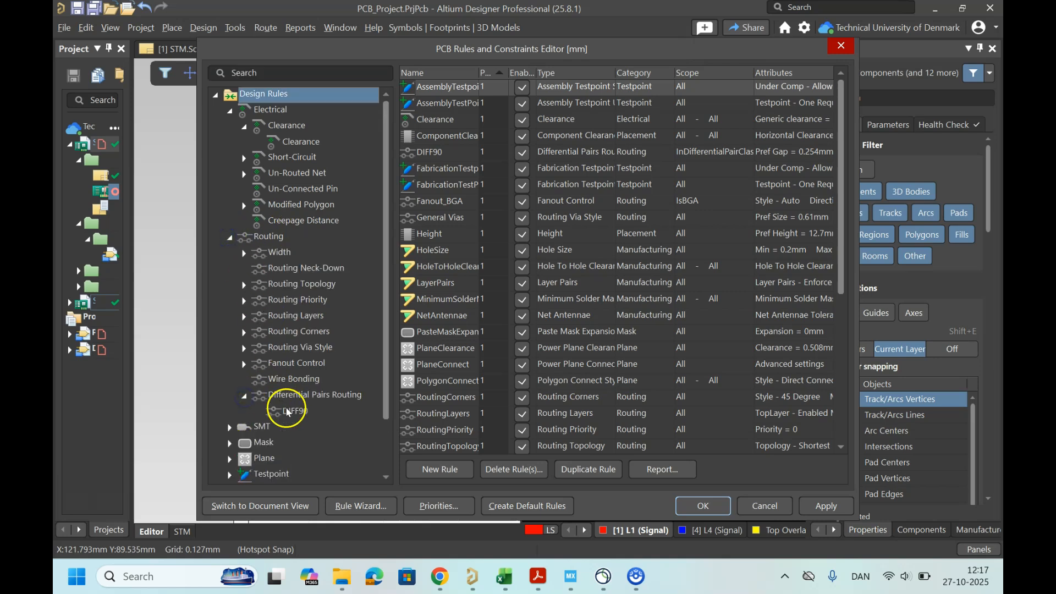
{"action": "left_click", "coordinate": [314, 413]}
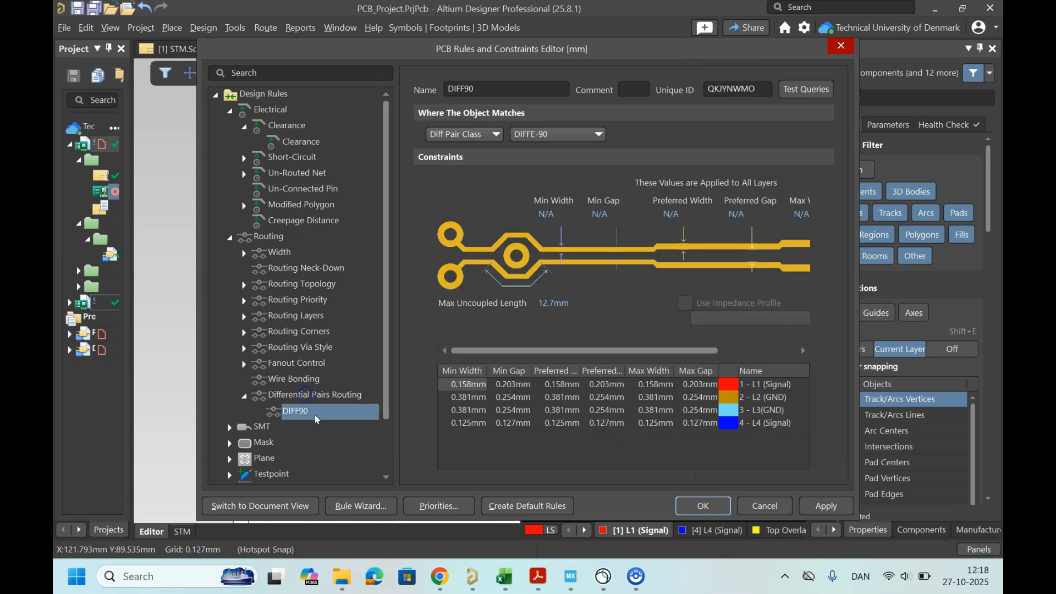
Step: Add a new differential pairs routing rule named DIFF-90 scoped to the diff pair class DIFFE-90
{"action": "right_click", "coordinate": [308, 397]}
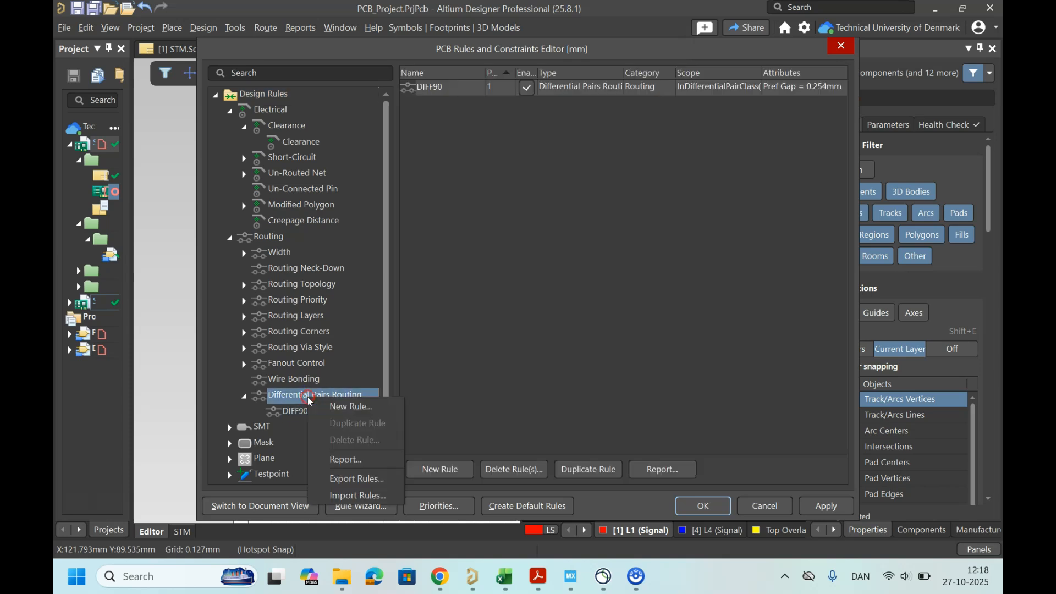
{"action": "left_click", "coordinate": [352, 406]}
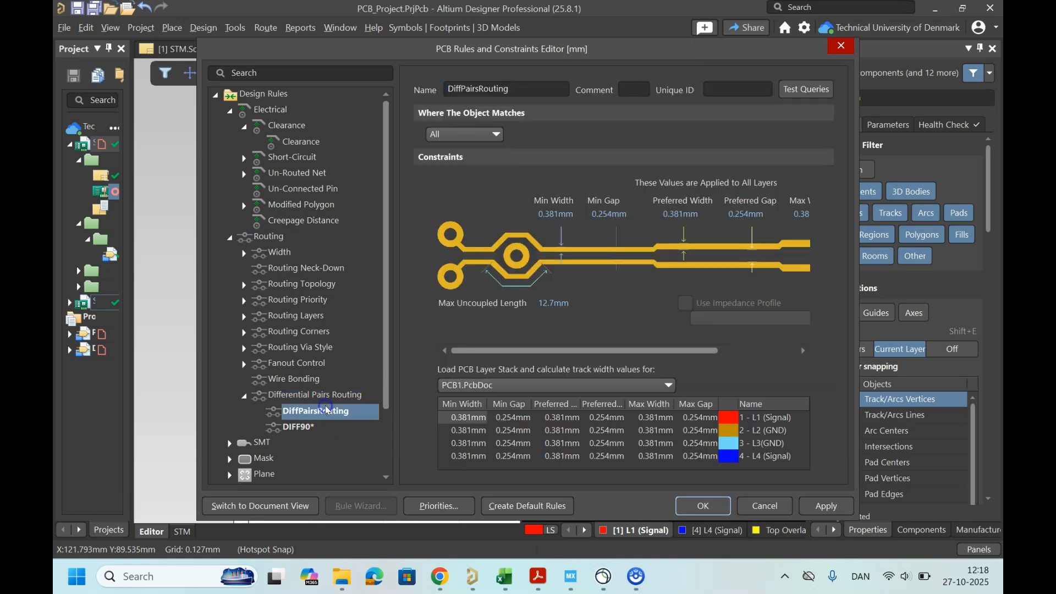
{"action": "double_click", "coordinate": [515, 89]}
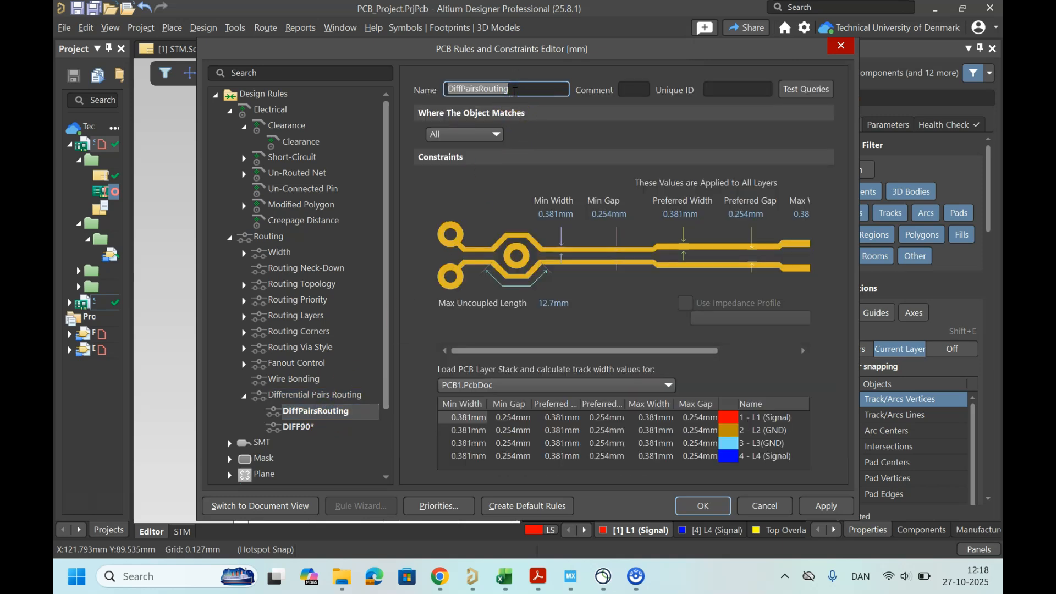
{"action": "type", "text": "DIFF-90"}
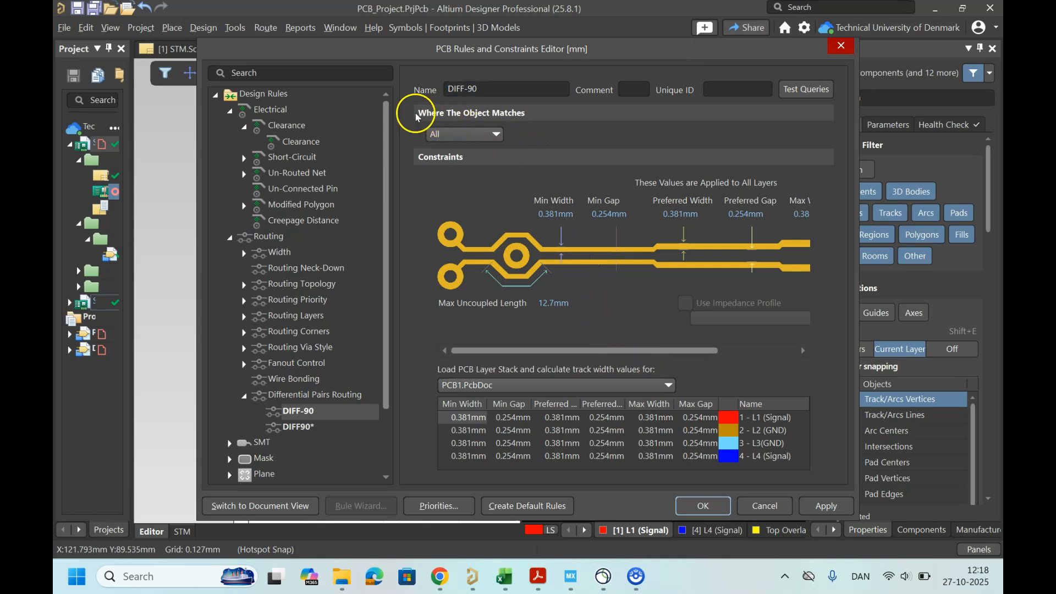
{"action": "left_click", "coordinate": [481, 135]}
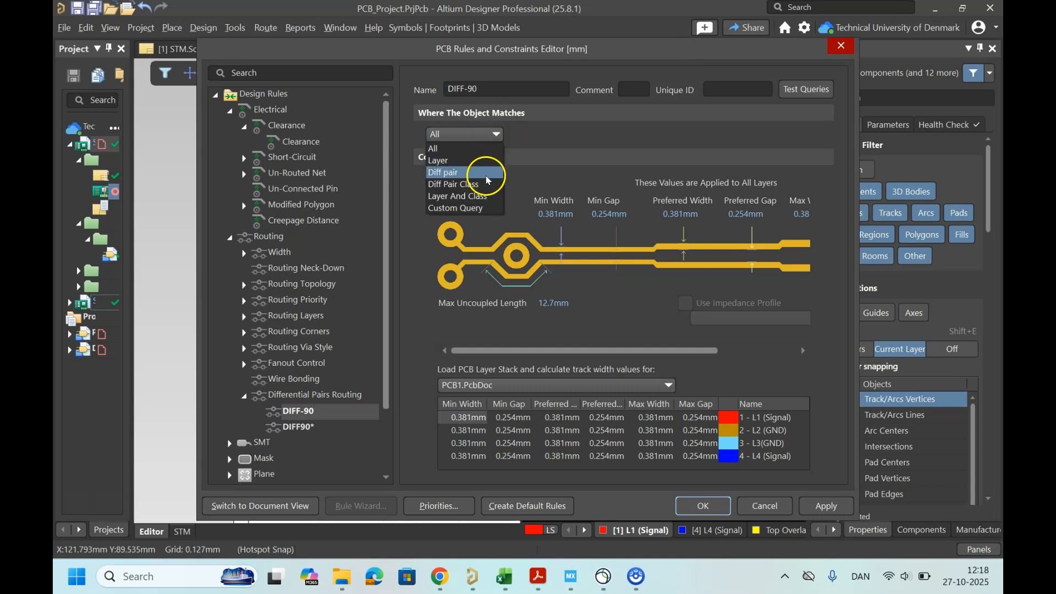
{"action": "left_click", "coordinate": [459, 173]}
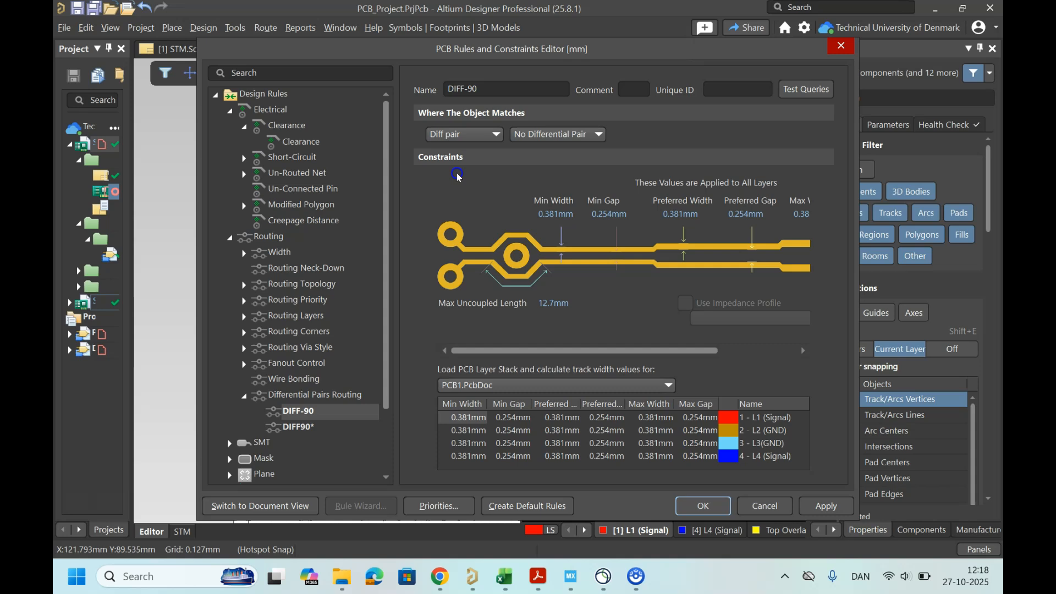
{"action": "left_click", "coordinate": [552, 136]}
{"action": "left_click", "coordinate": [484, 135]}
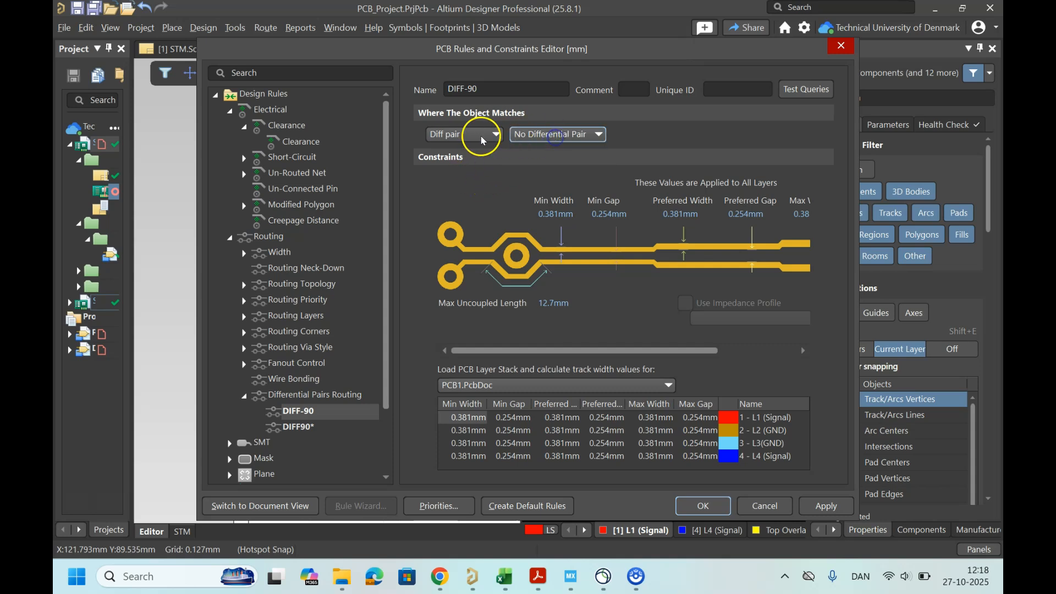
{"action": "left_click", "coordinate": [484, 135]}
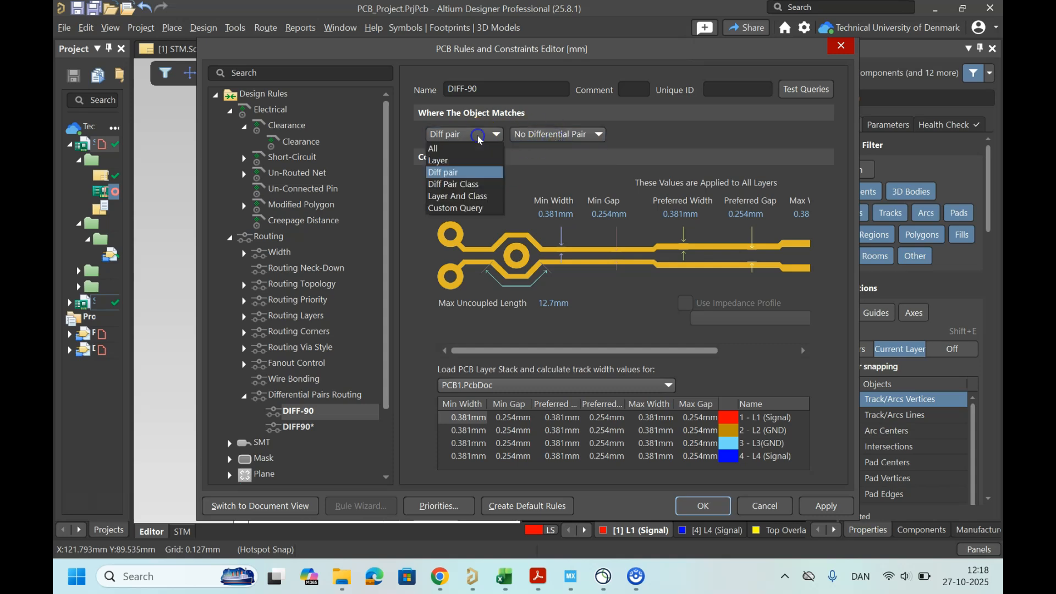
{"action": "left_click", "coordinate": [478, 186]}
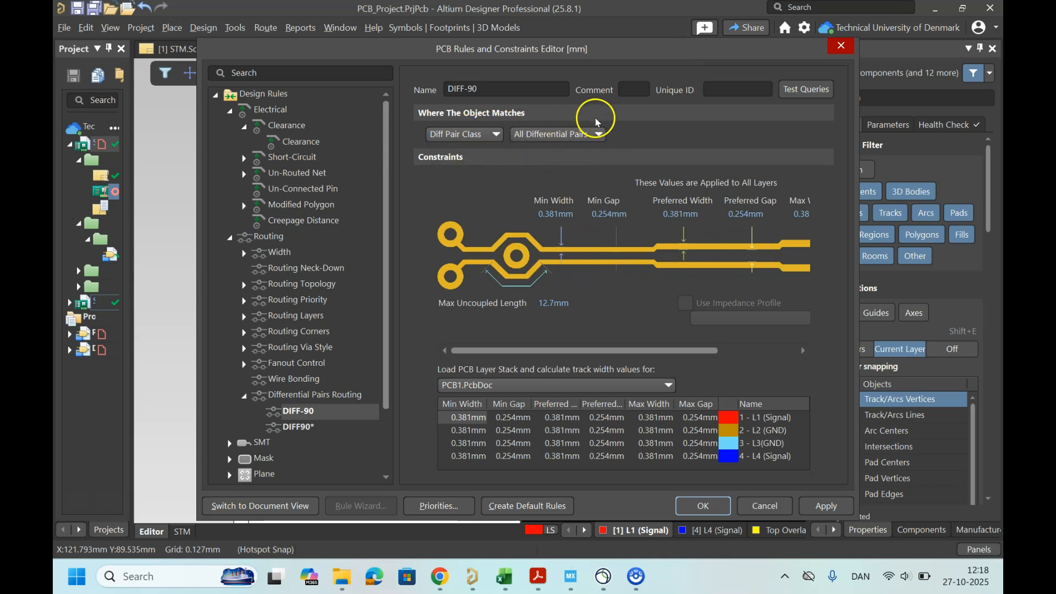
{"action": "left_click", "coordinate": [586, 133]}
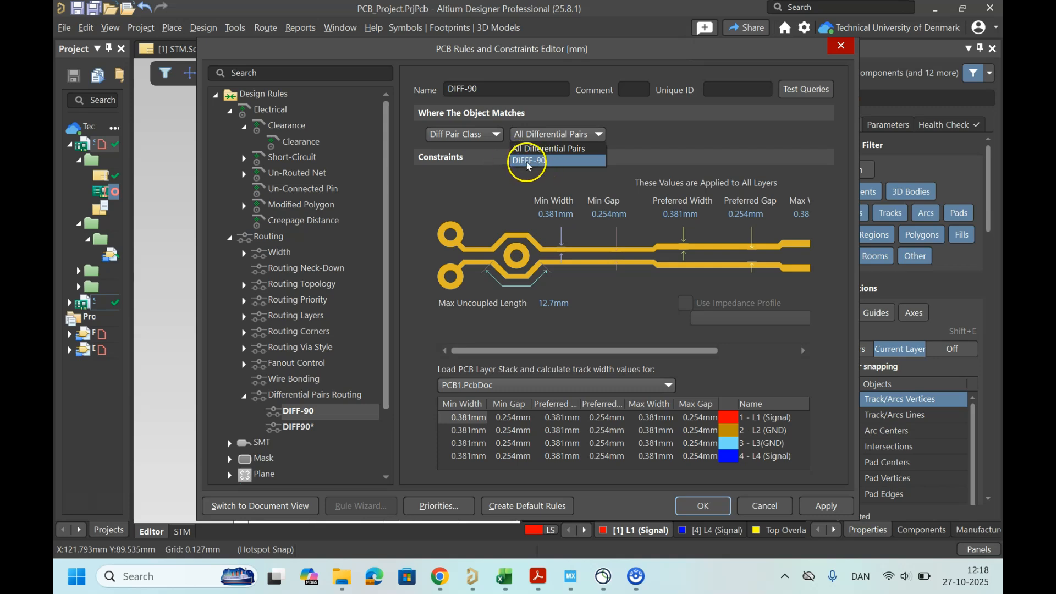
{"action": "left_click", "coordinate": [526, 162]}
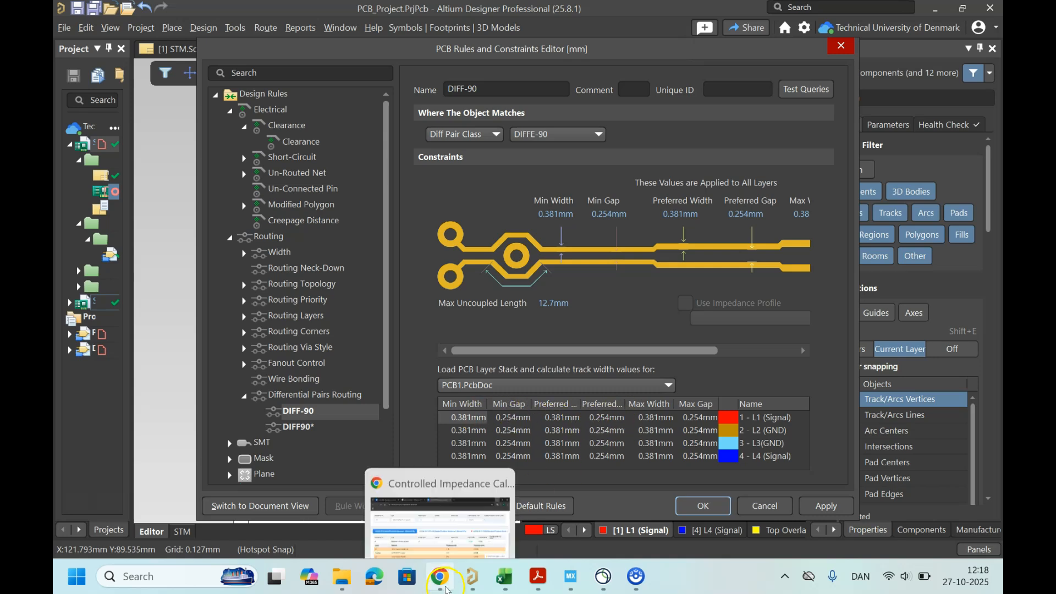
Step: Bring up the impedance calculator to compare its recommended trace width and spacing with the rule
{"action": "left_click", "coordinate": [440, 576]}
{"action": "mouse_move", "coordinate": [690, 7]}
{"action": "left_mouse_down"}
{"action": "mouse_move", "coordinate": [655, 31]}
{"action": "mouse_move", "coordinate": [182, 44]}
{"action": "left_mouse_up"}
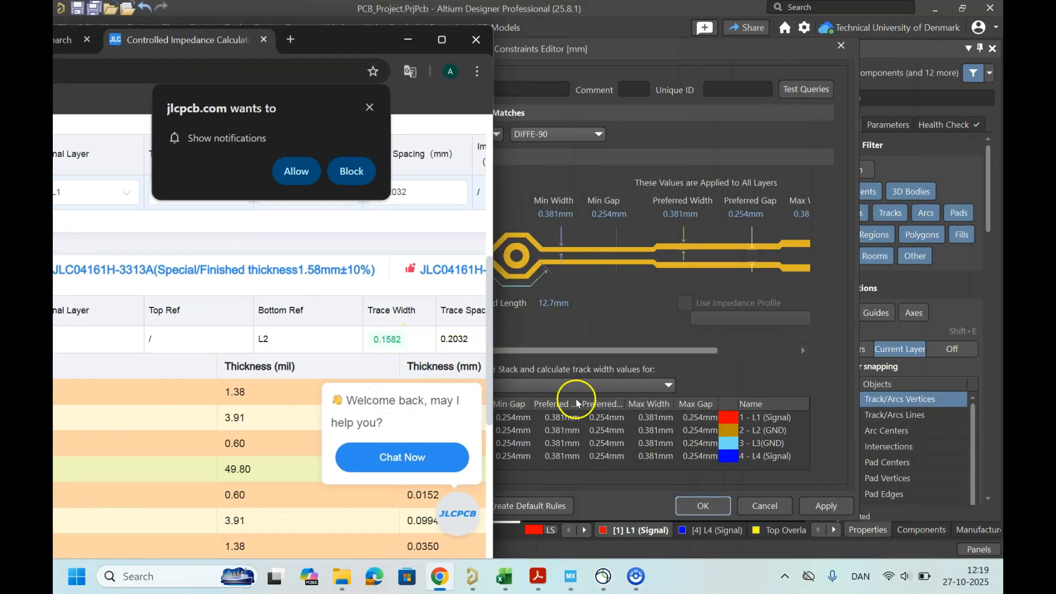
{"action": "left_click", "coordinate": [611, 303]}
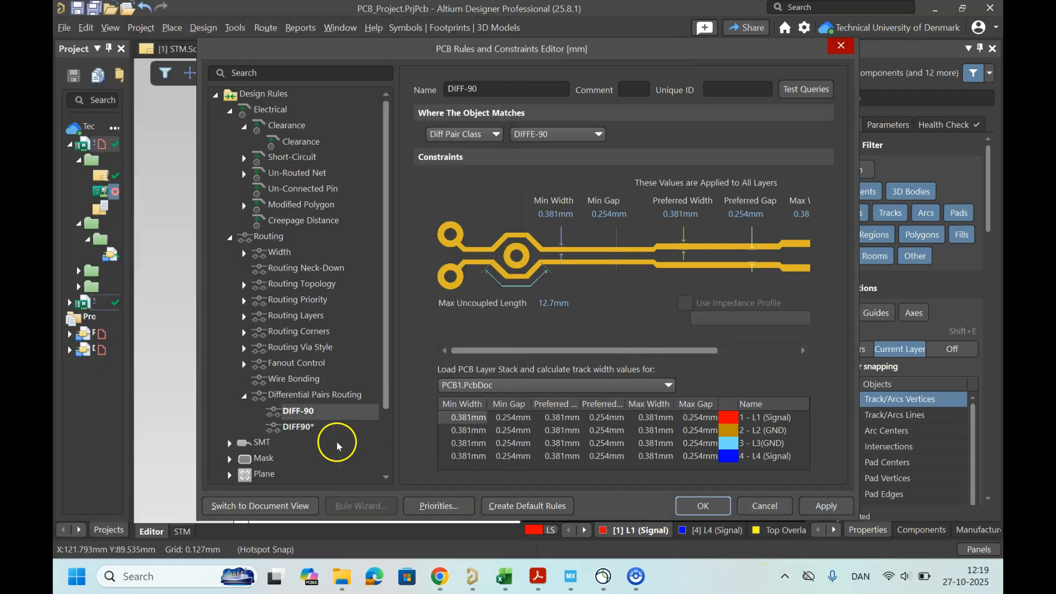
Step: Delete the newly added DIFF-90 rule
{"action": "right_click", "coordinate": [306, 412]}
{"action": "left_click", "coordinate": [353, 457]}
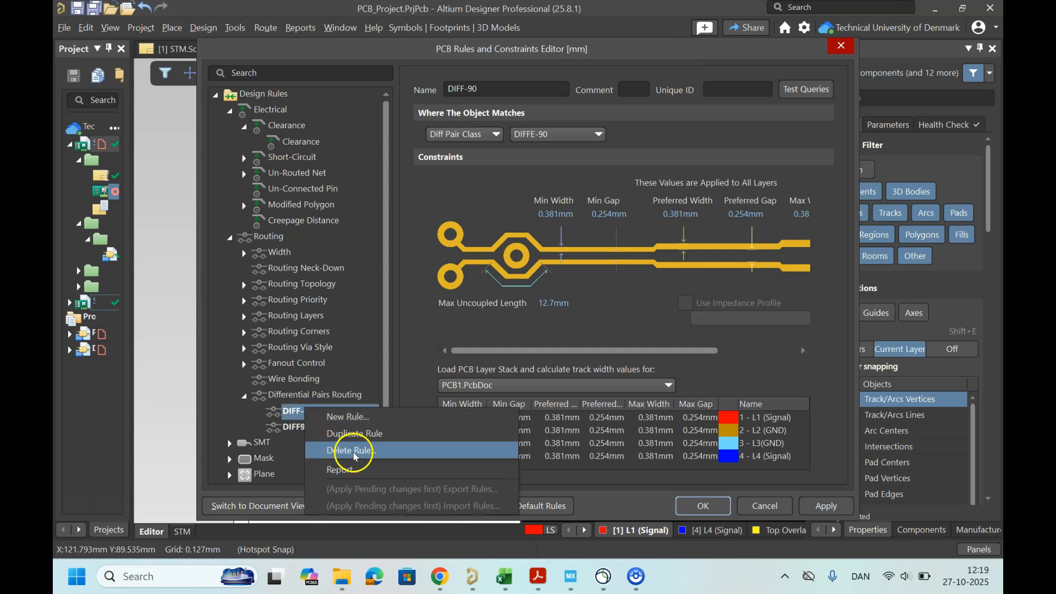
{"action": "left_click", "coordinate": [609, 311]}
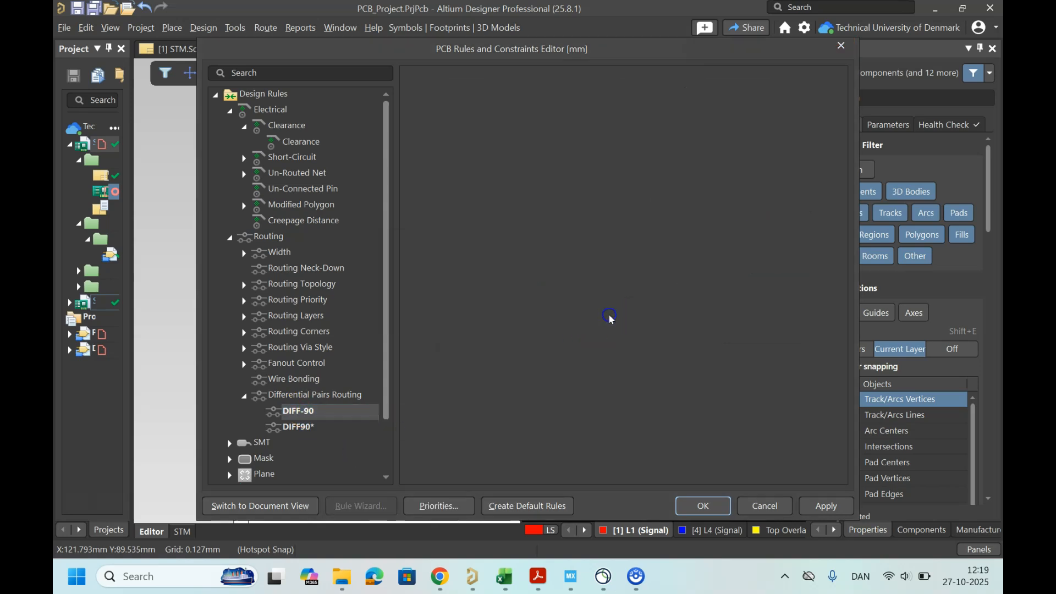
Step: Compare the DIFF90 rule's widths and gaps with the calculator's trace width and spacing, then close the rules editor
{"action": "left_click", "coordinate": [295, 412]}
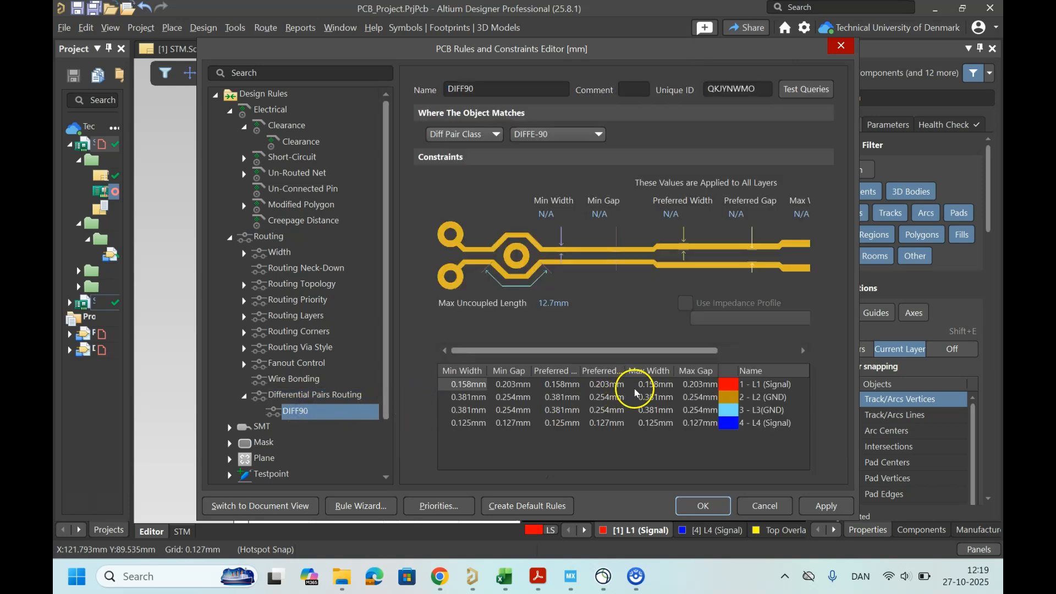
{"action": "left_click", "coordinate": [440, 576]}
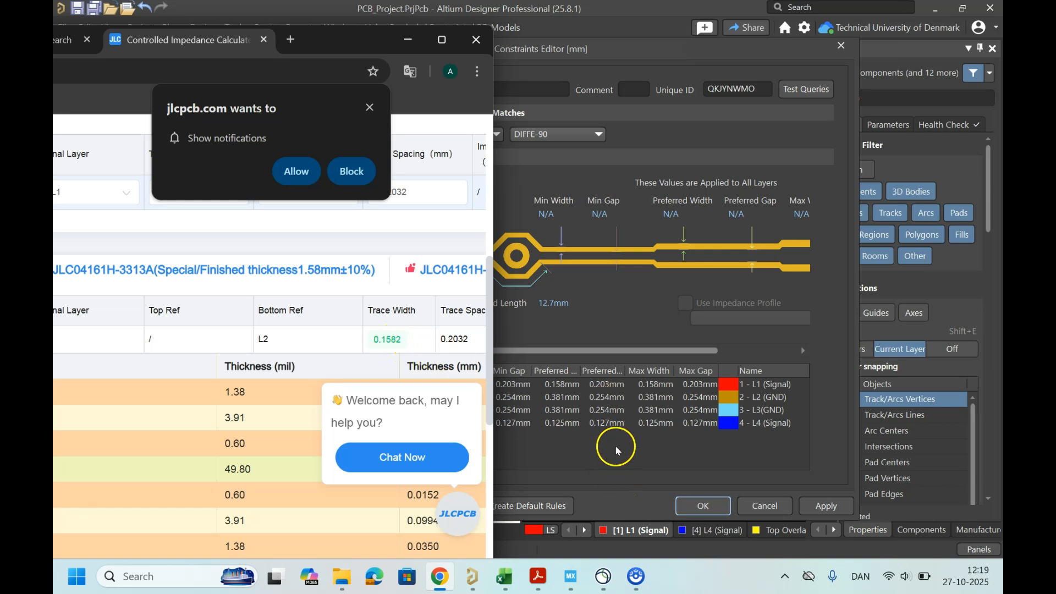
{"action": "left_click_drag", "start_coordinate": [609, 52], "coordinate": [714, 55]}
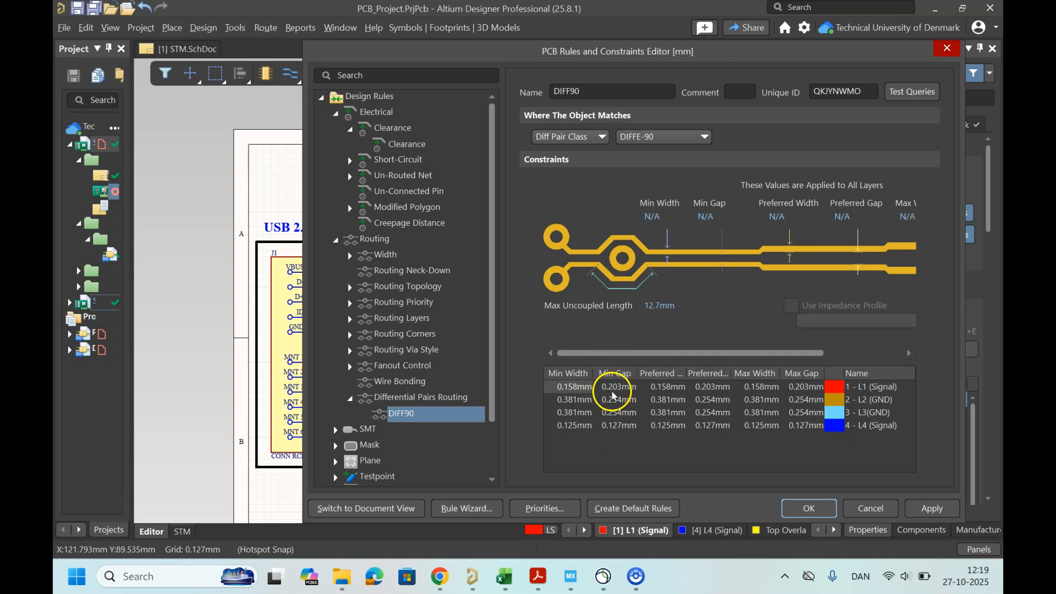
{"action": "left_click", "coordinate": [454, 587]}
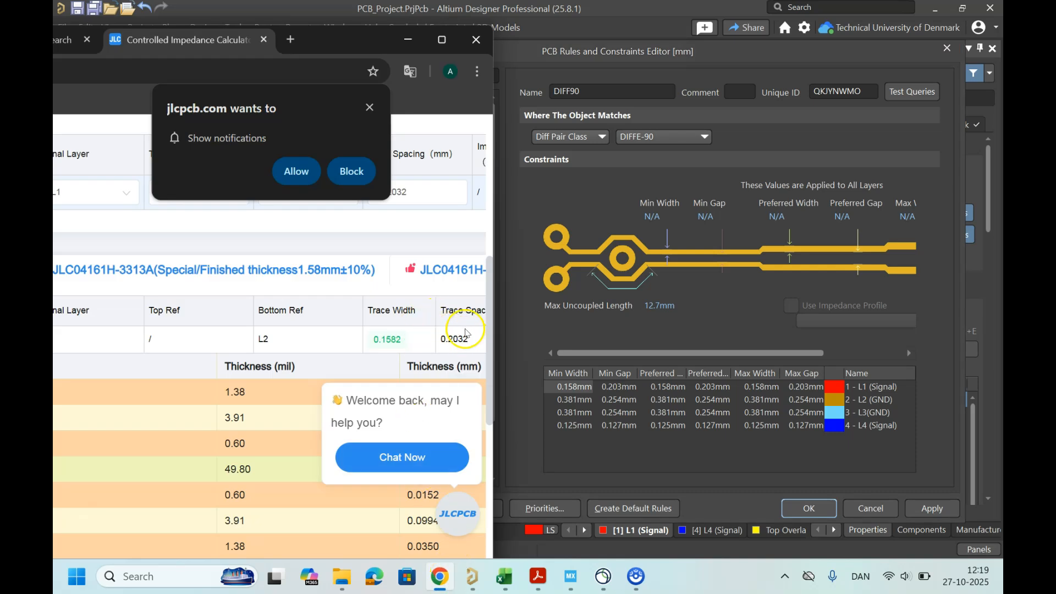
{"action": "scroll", "coordinate": [392, 298], "scroll_direction": "right", "scroll_amount": 2}
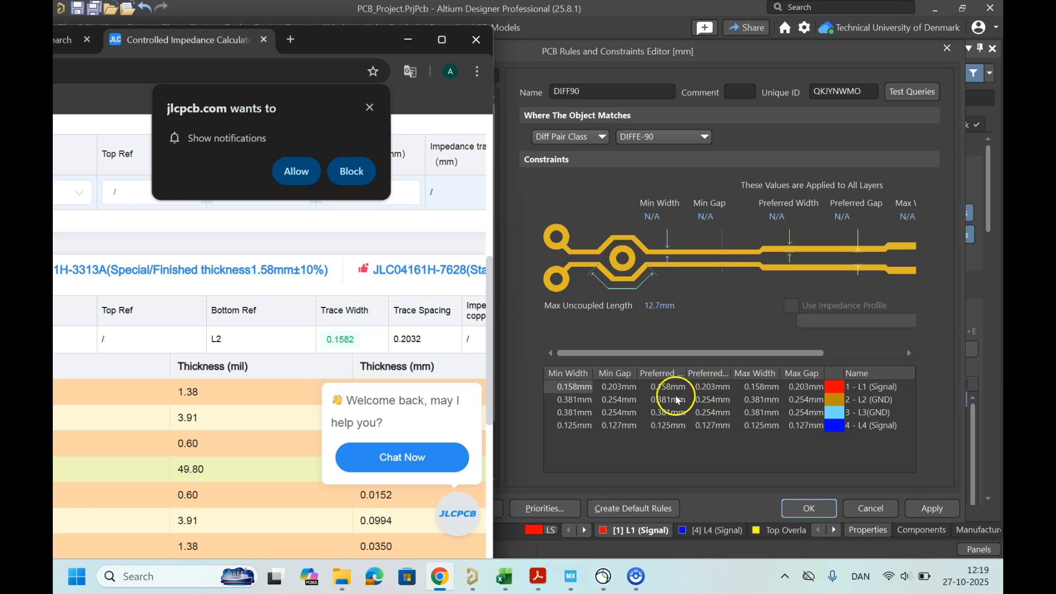
{"action": "left_click", "coordinate": [869, 509]}
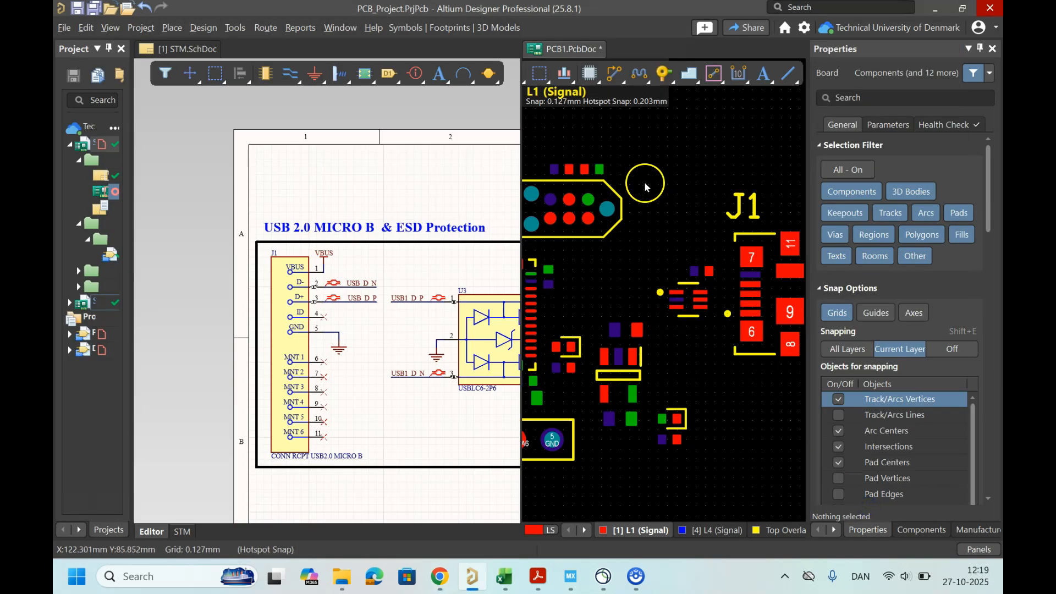
Step: Merge all split document views and switch to the PCB1.PcbDoc layout
{"action": "left_click", "coordinate": [570, 50]}
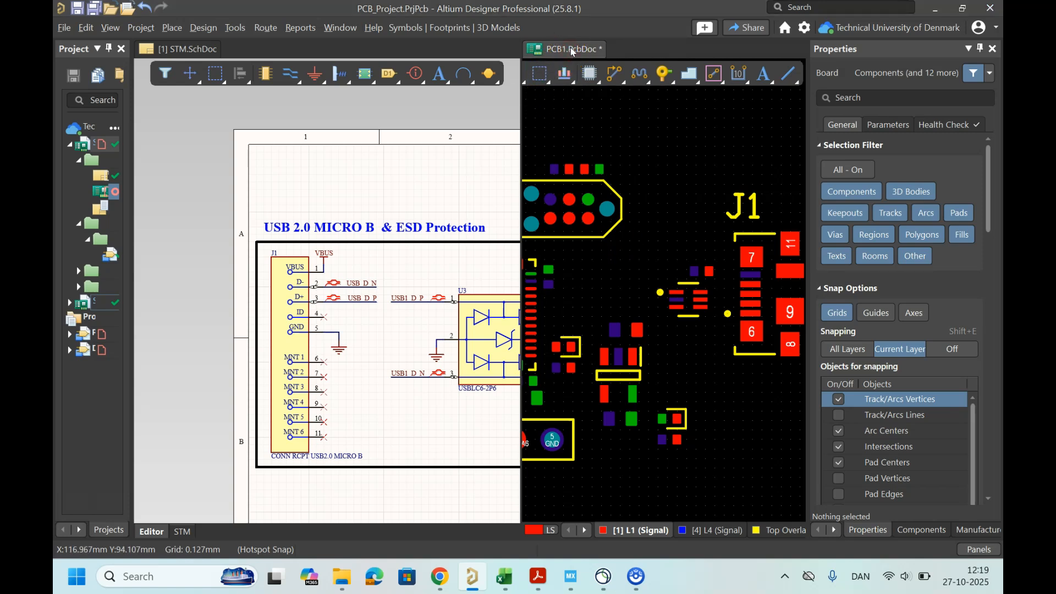
{"action": "right_click", "coordinate": [572, 51]}
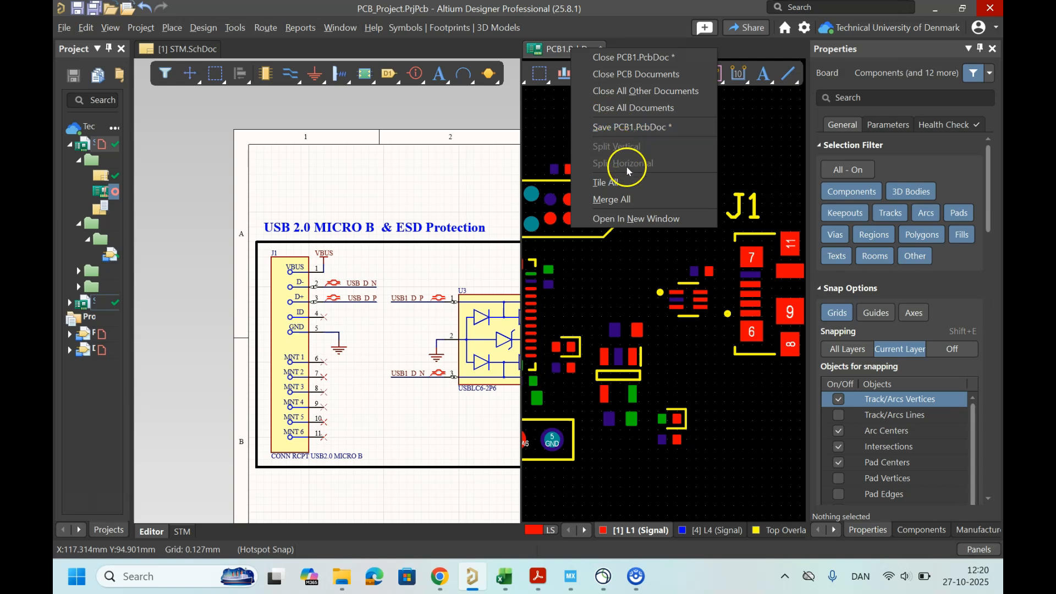
{"action": "left_click", "coordinate": [629, 200]}
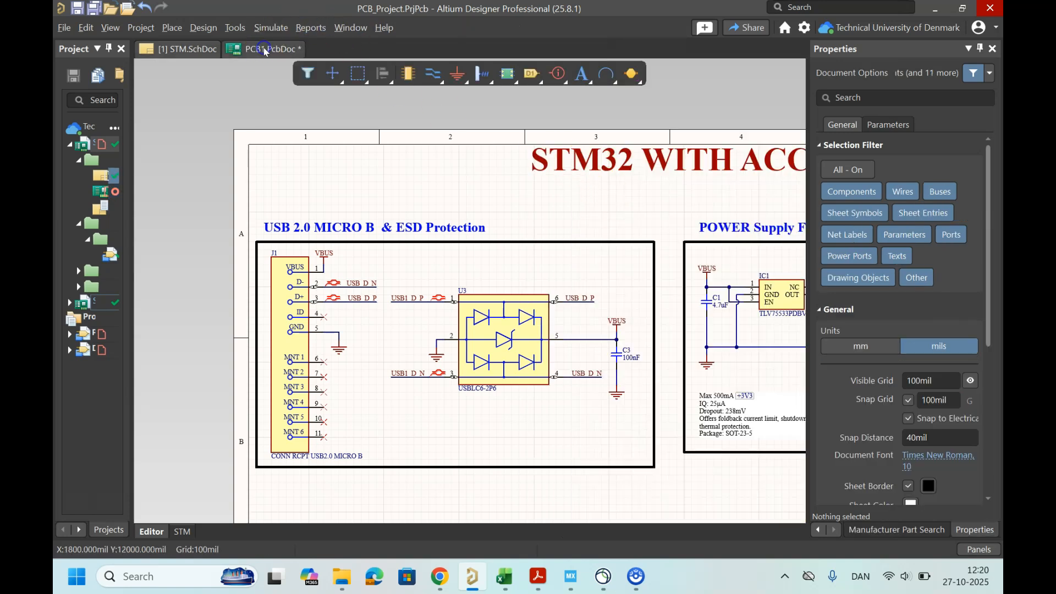
{"action": "left_click", "coordinate": [265, 51]}
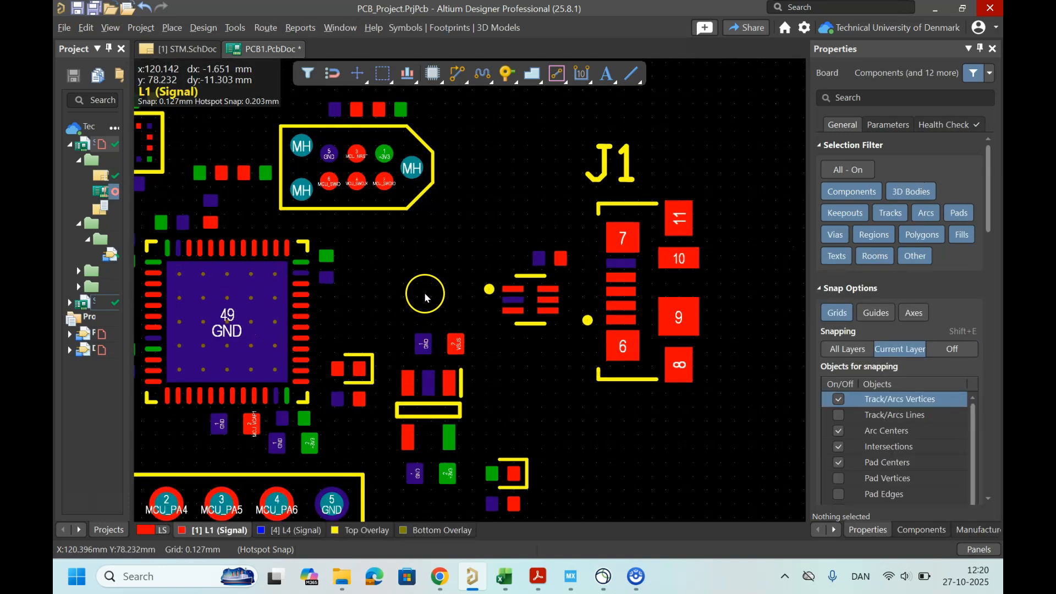
Step: Route the USB_D differential pair from connector J1 to the adjacent protection chip using Quick Differential Pair Routing
{"action": "scroll", "coordinate": [424, 292], "scroll_direction": "up", "scroll_amount": 1, "text": "ctrl"}
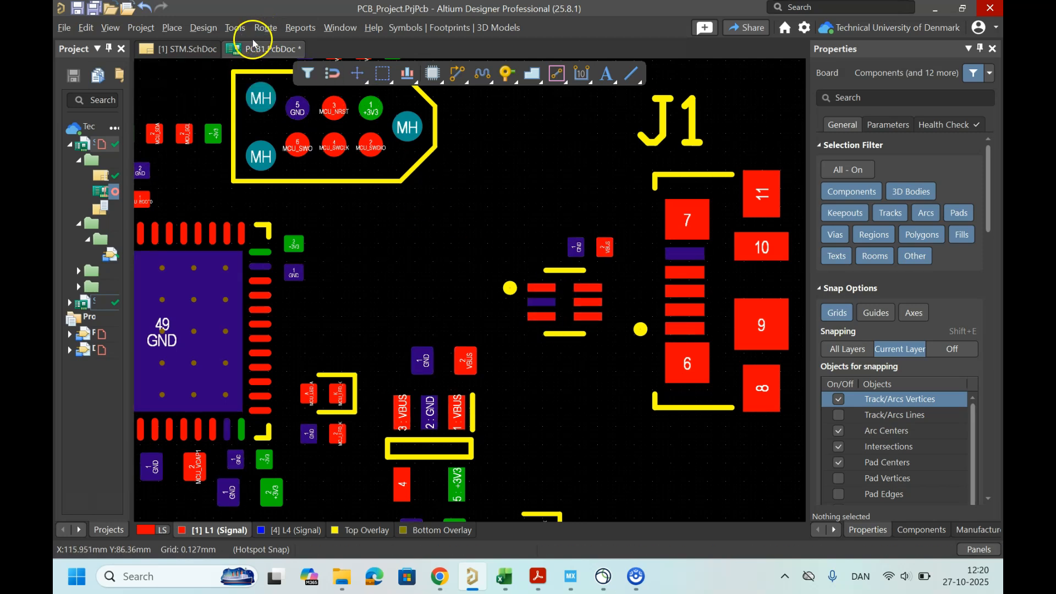
{"action": "left_click", "coordinate": [201, 30]}
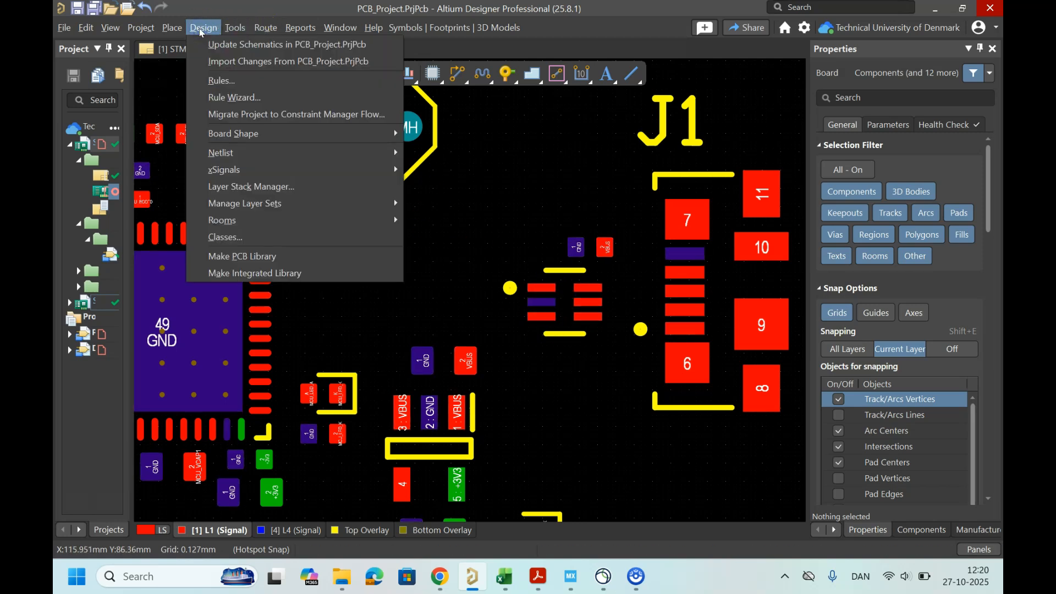
{"action": "left_click", "coordinate": [260, 31]}
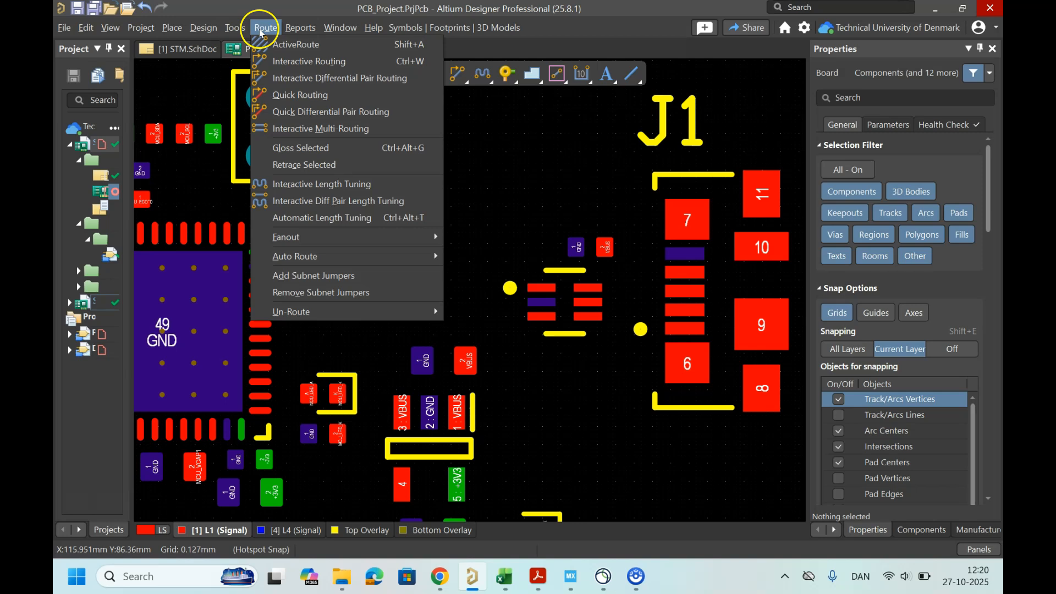
{"action": "left_click", "coordinate": [341, 117]}
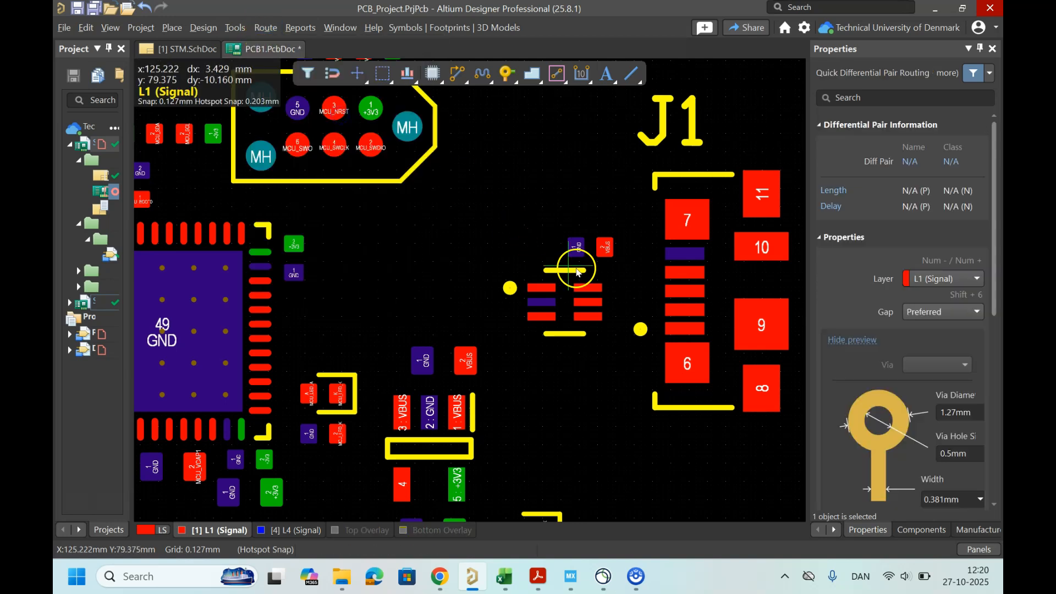
{"action": "left_click", "coordinate": [680, 295]}
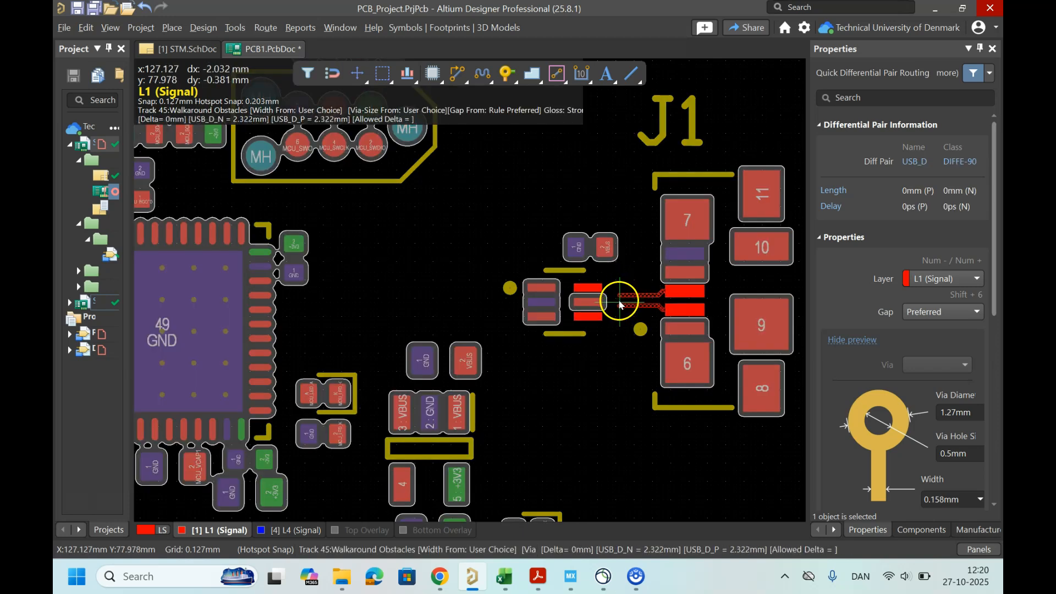
{"action": "scroll", "coordinate": [624, 305], "scroll_direction": "up", "scroll_amount": 1, "text": "ctrl"}
{"action": "left_click", "coordinate": [615, 305]}
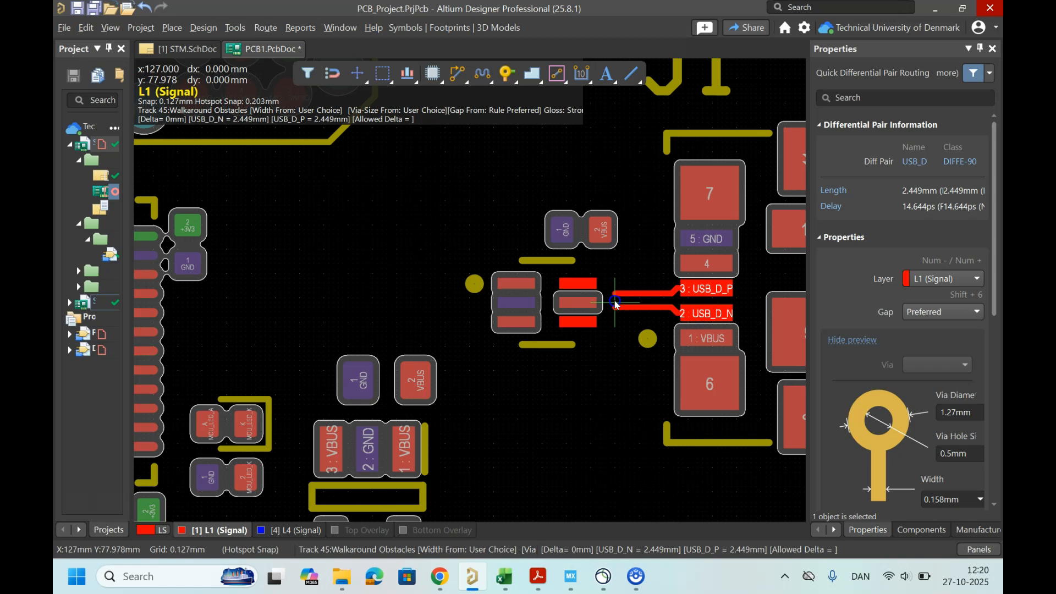
{"action": "left_click", "coordinate": [574, 288]}
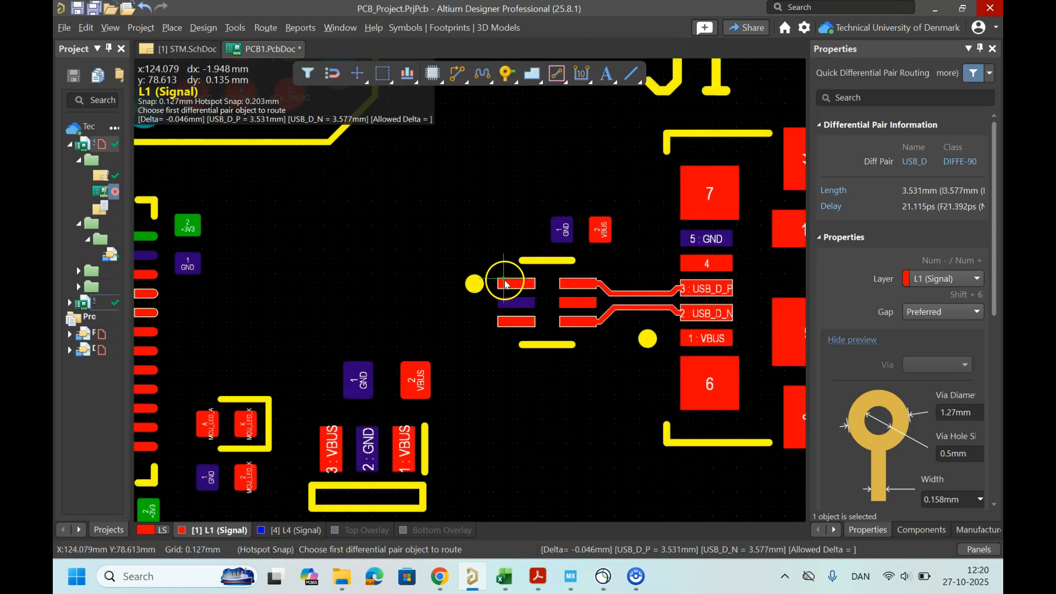
Step: Route the USB1_D differential pair from the protection chip to the microcontroller's USB1_D_P and USB1_D_N pins
{"action": "left_click", "coordinate": [500, 286]}
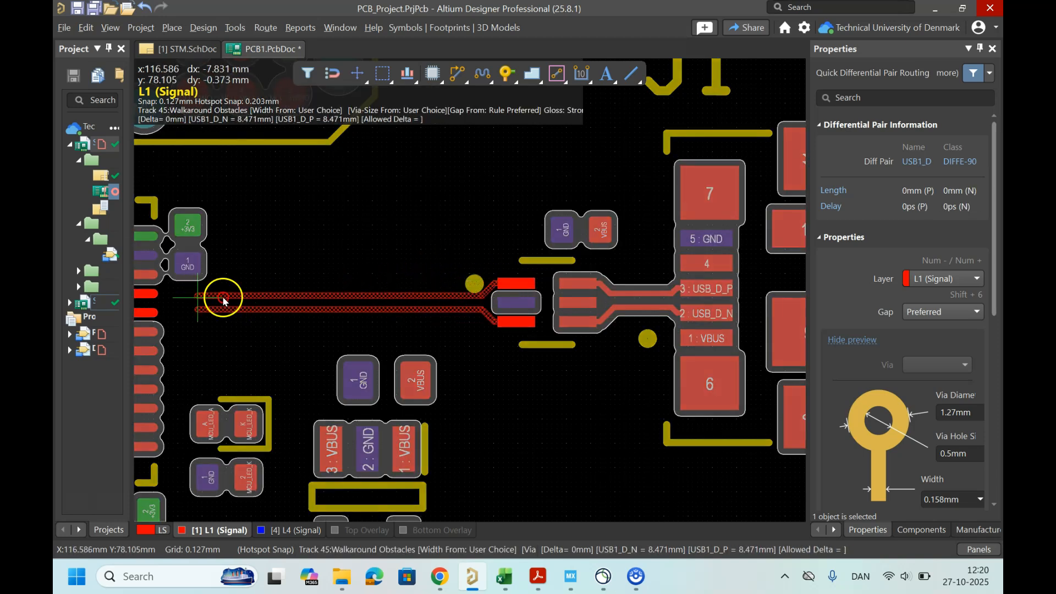
{"action": "left_click", "coordinate": [341, 299]}
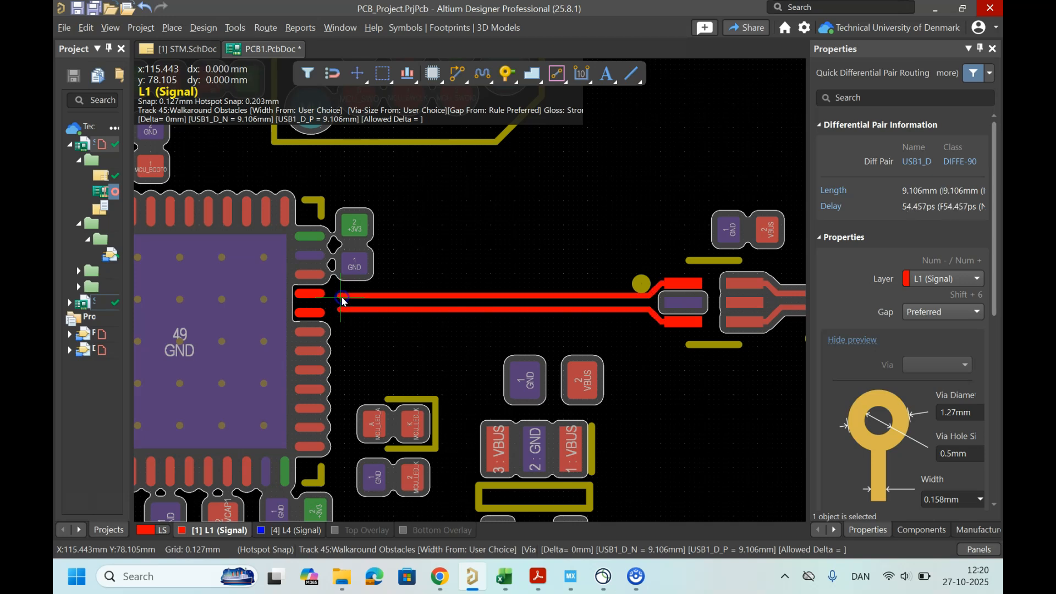
{"action": "left_click", "coordinate": [312, 298]}
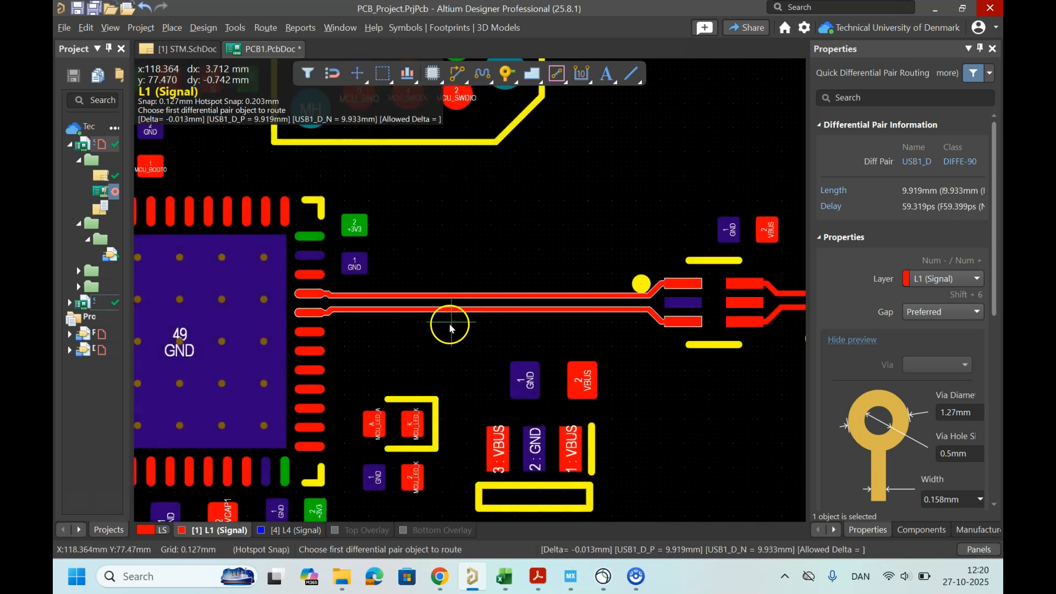
{"action": "right_click_drag", "start_coordinate": [615, 335], "coordinate": [500, 333]}
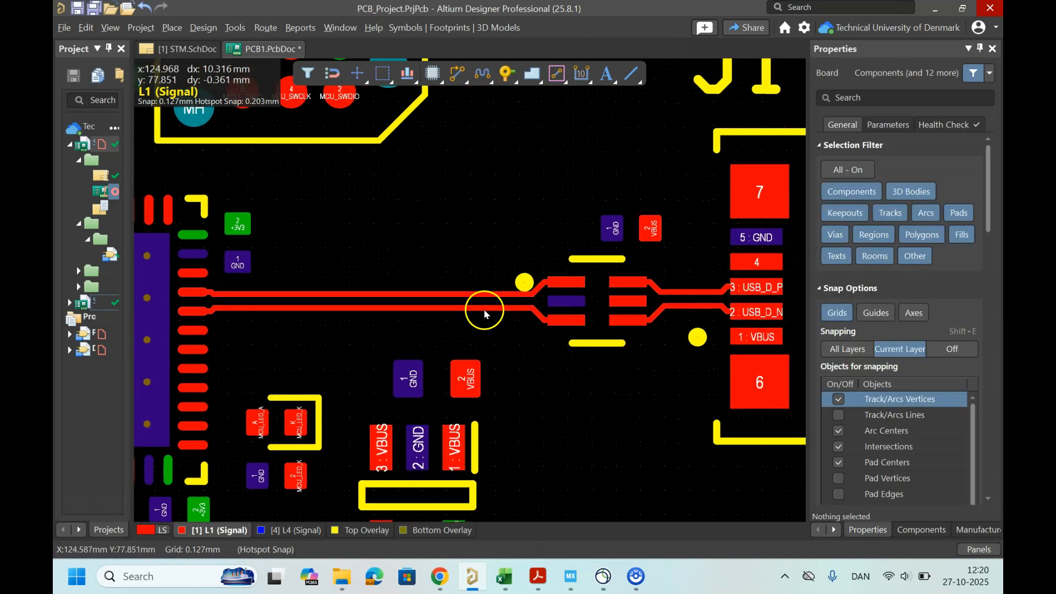
Step: Measure the clearance between the USB1_D_P and USB1_D_N tracks, then select the USB1_D_N track to inspect its width
{"action": "scroll", "coordinate": [219, 302], "scroll_direction": "up", "scroll_amount": 2, "text": "ctrl"}
{"action": "scroll", "coordinate": [218, 297], "scroll_direction": "up", "scroll_amount": 2, "text": "ctrl"}
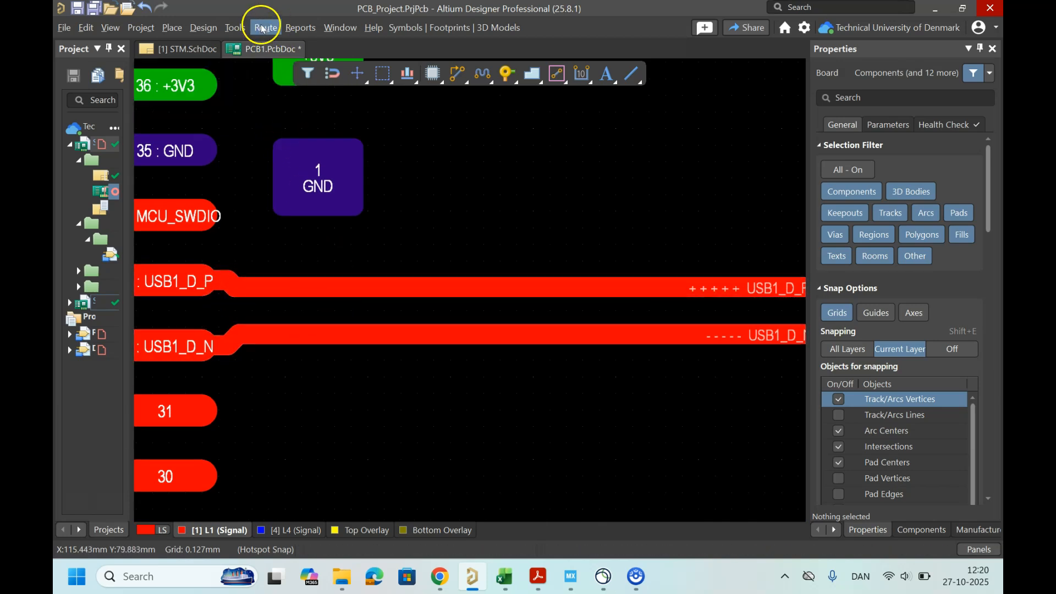
{"action": "left_click", "coordinate": [295, 29]}
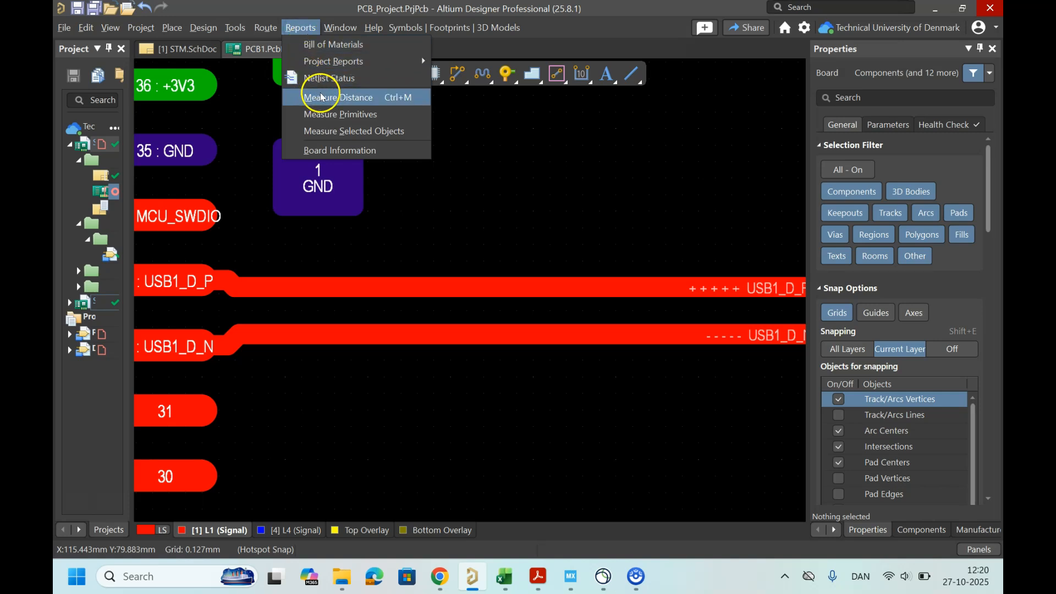
{"action": "left_click", "coordinate": [367, 115]}
{"action": "left_click", "coordinate": [454, 286]}
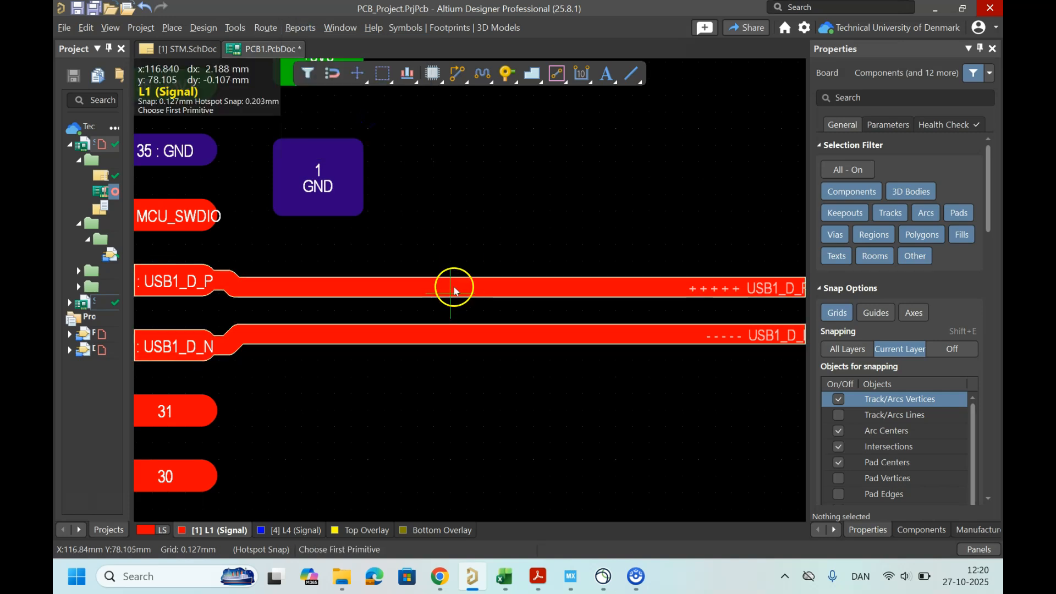
{"action": "left_click", "coordinate": [452, 341]}
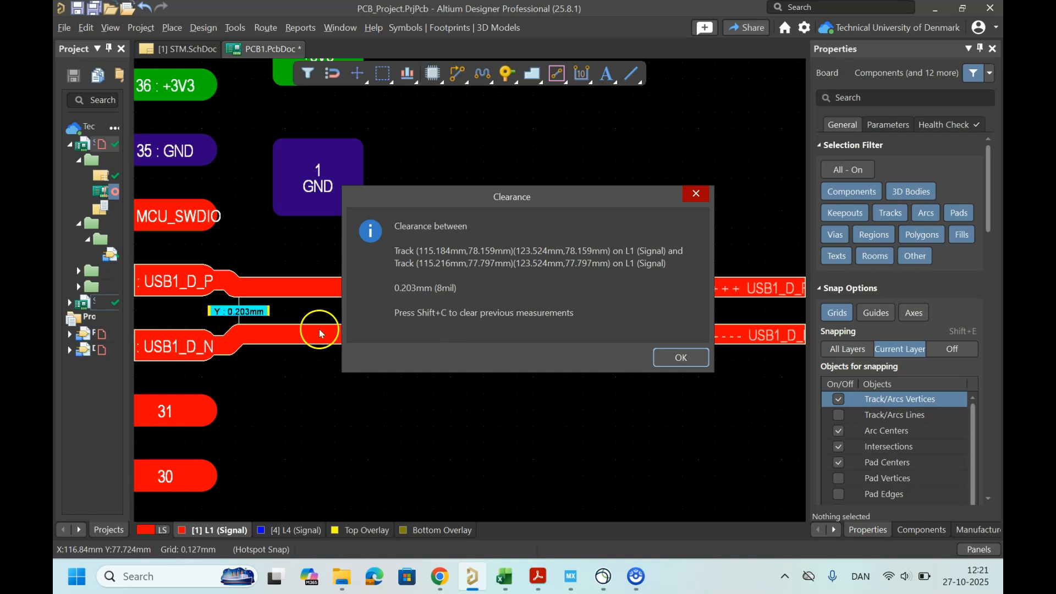
{"action": "left_click", "coordinate": [679, 358]}
{"action": "right_click", "coordinate": [503, 377]}
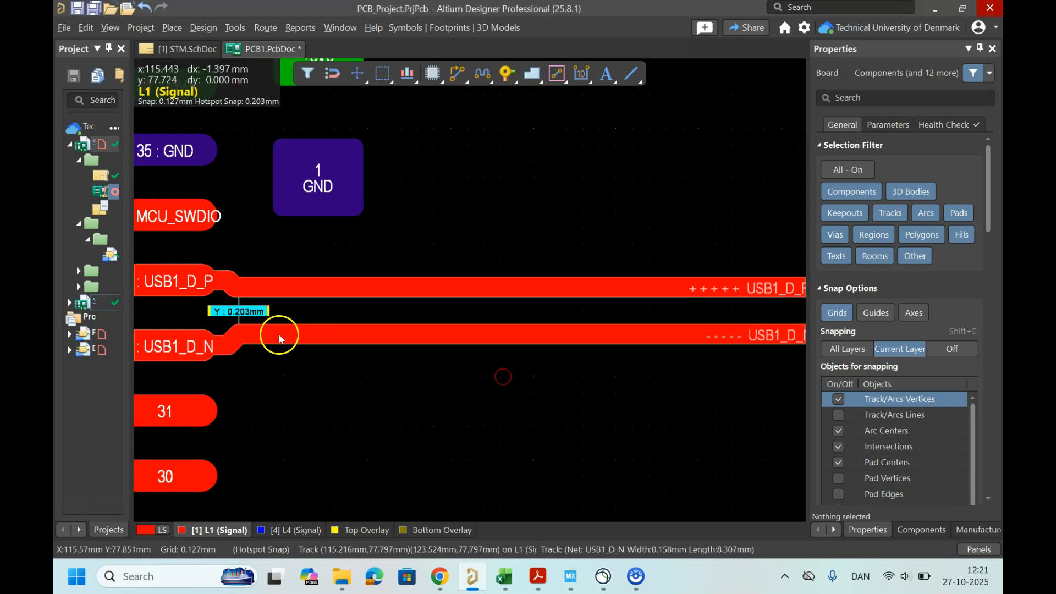
{"action": "left_click", "coordinate": [353, 334]}
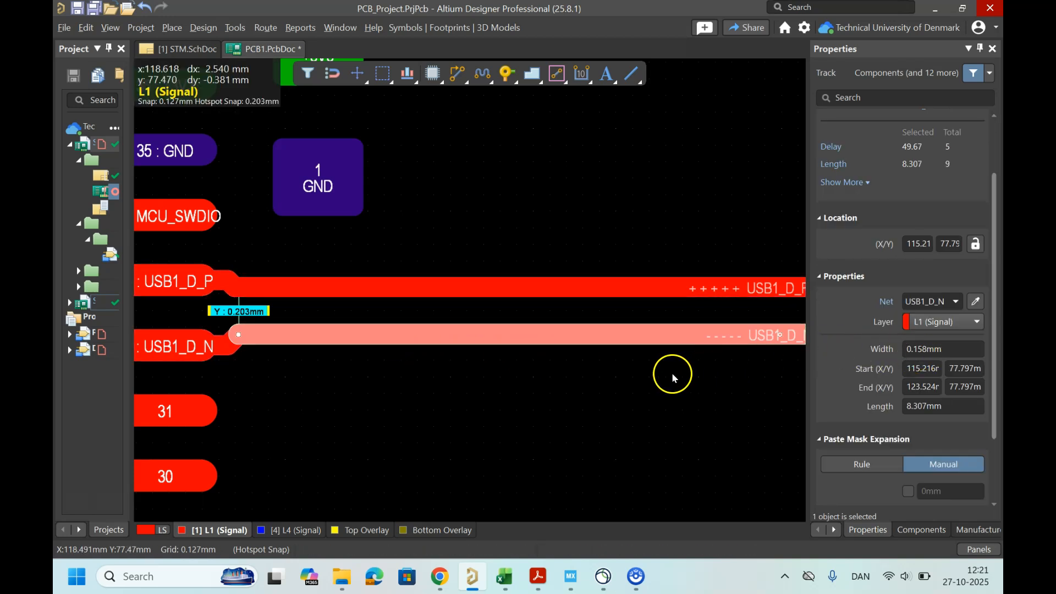
Step: Examine the routed USB differential pairs between J1, the protection chip and the microcontroller
{"action": "scroll", "coordinate": [565, 365], "scroll_direction": "down", "scroll_amount": 2, "text": "ctrl"}
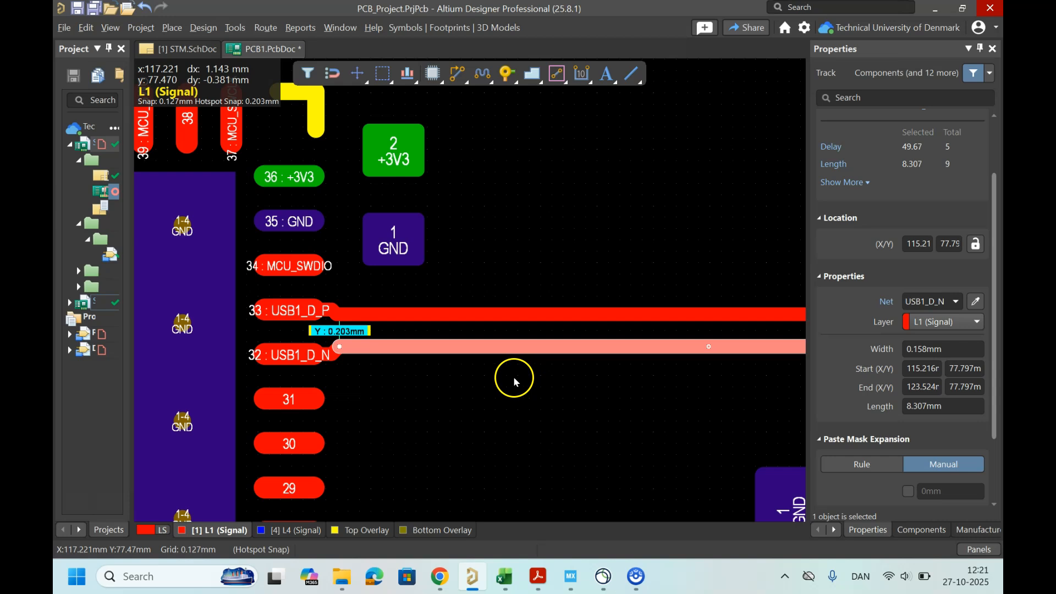
{"action": "left_click", "coordinate": [513, 376]}
{"action": "scroll", "coordinate": [514, 375], "scroll_direction": "down", "scroll_amount": 1, "text": "ctrl"}
{"action": "scroll", "coordinate": [514, 376], "scroll_direction": "down", "scroll_amount": 1, "text": "ctrl"}
{"action": "right_click_drag", "start_coordinate": [575, 397], "coordinate": [359, 370]}
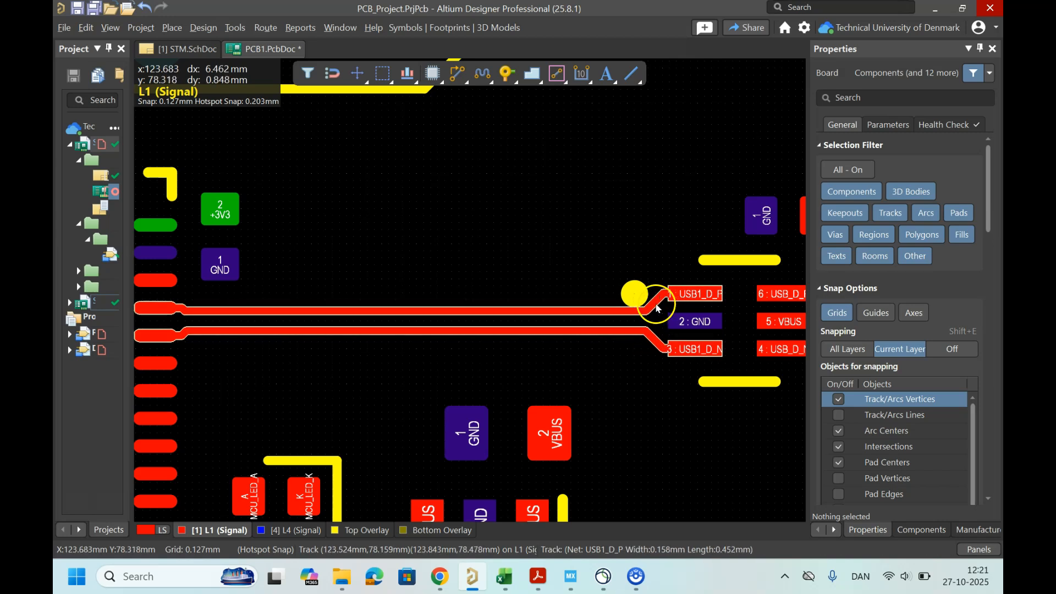
{"action": "scroll", "coordinate": [643, 365], "scroll_direction": "down", "scroll_amount": 2, "text": "ctrl"}
{"action": "scroll", "coordinate": [499, 354], "scroll_direction": "up", "scroll_amount": 1, "text": "ctrl"}
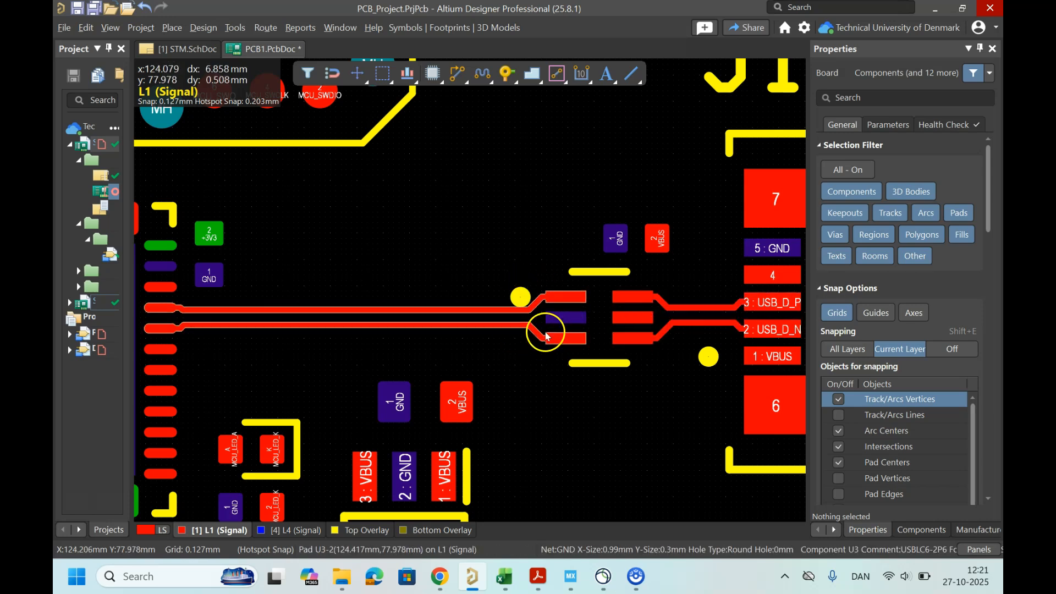
{"action": "scroll", "coordinate": [350, 358], "scroll_direction": "down", "scroll_amount": 1, "text": "ctrl"}
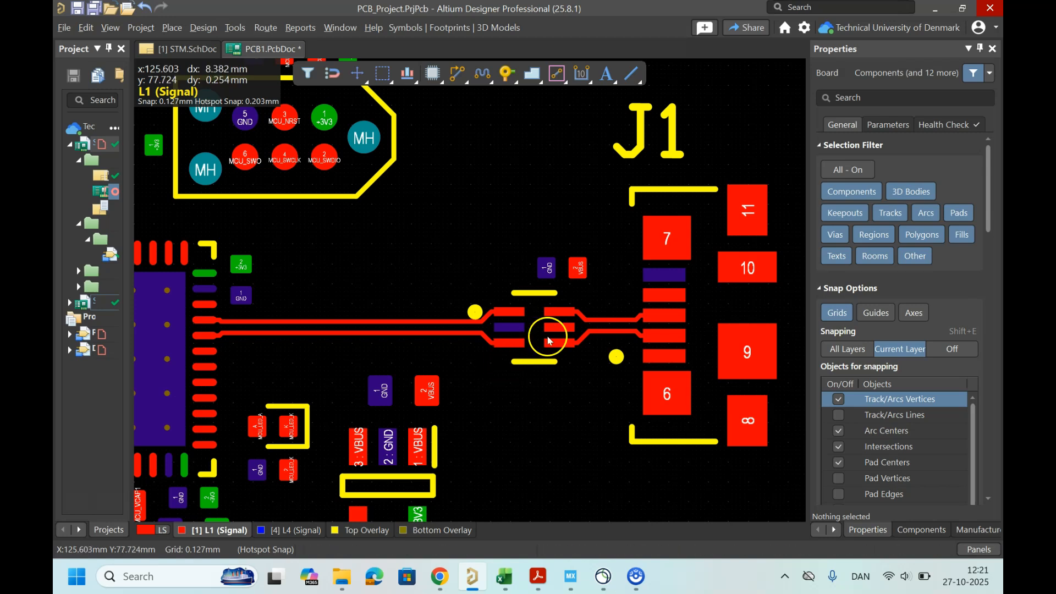
{"action": "scroll", "coordinate": [566, 327], "scroll_direction": "up", "scroll_amount": 3, "text": "ctrl"}
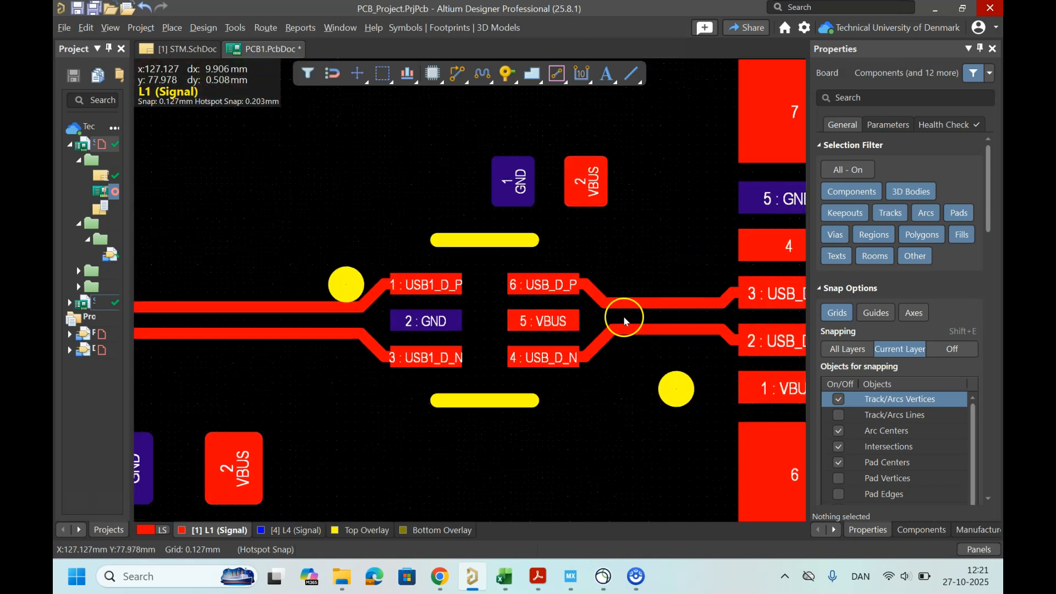
{"action": "scroll", "coordinate": [624, 322], "scroll_direction": "down", "scroll_amount": 2, "text": "ctrl"}
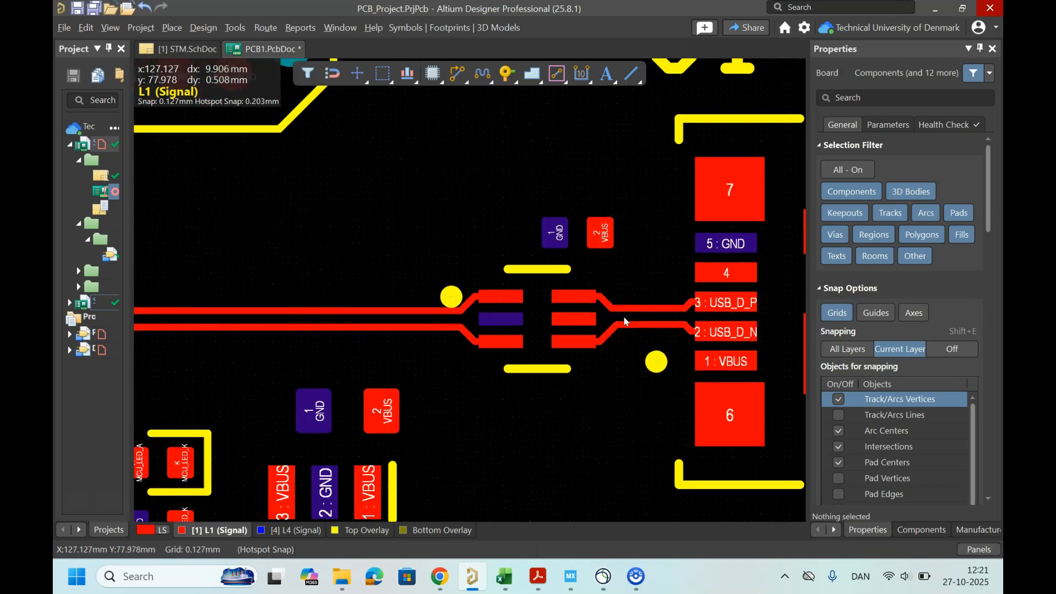
{"action": "scroll", "coordinate": [625, 321], "scroll_direction": "down", "scroll_amount": 1, "text": "ctrl"}
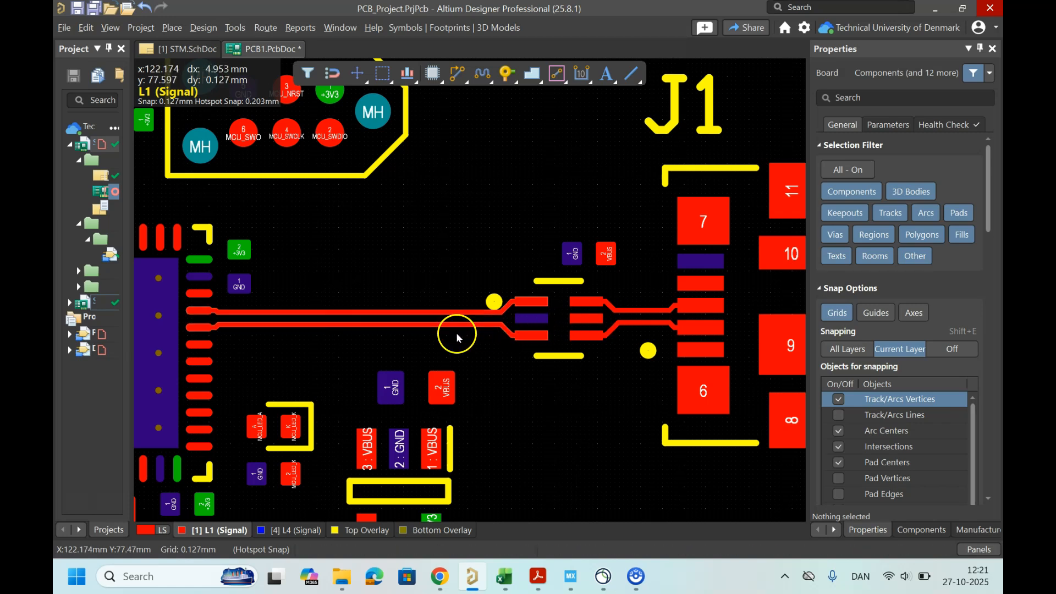
{"action": "scroll", "coordinate": [484, 343], "scroll_direction": "down", "scroll_amount": 2, "text": "ctrl"}
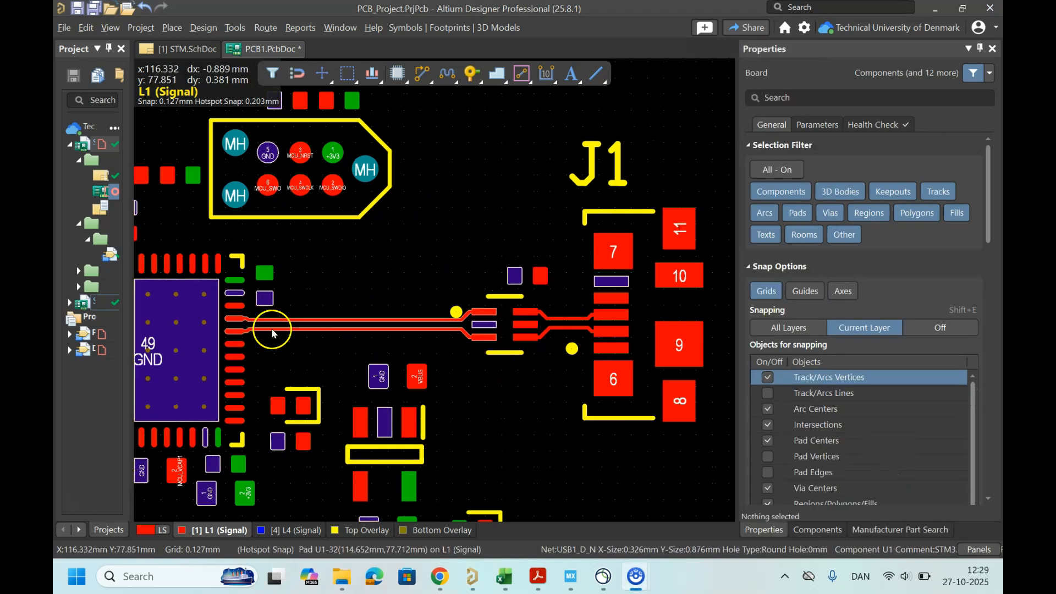
{"action": "scroll", "coordinate": [380, 324], "scroll_direction": "up", "scroll_amount": 3, "text": "ctrl"}
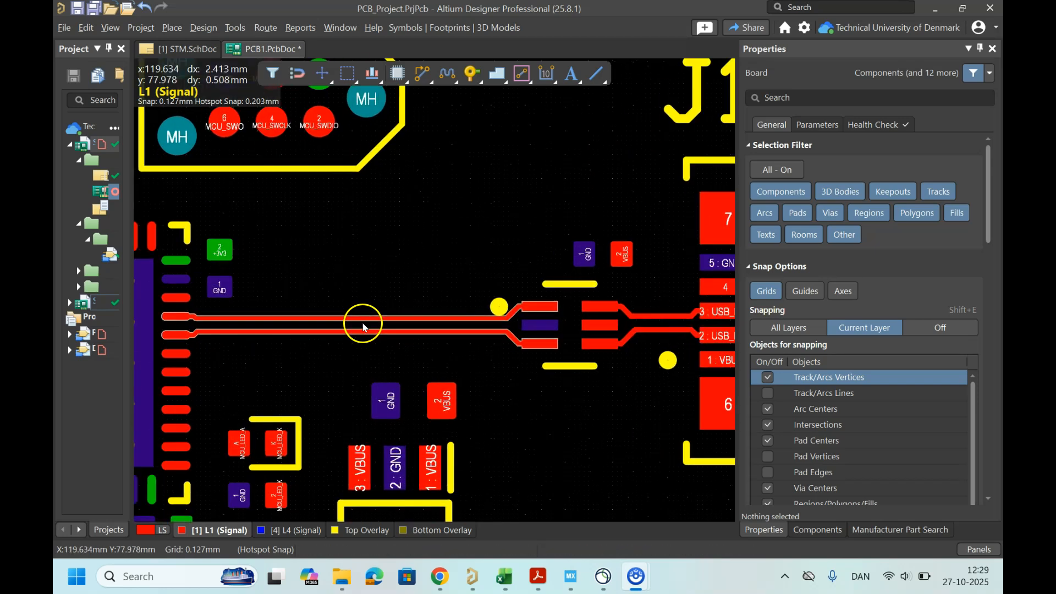
{"action": "scroll", "coordinate": [411, 312], "scroll_direction": "down", "scroll_amount": 3, "text": "ctrl"}
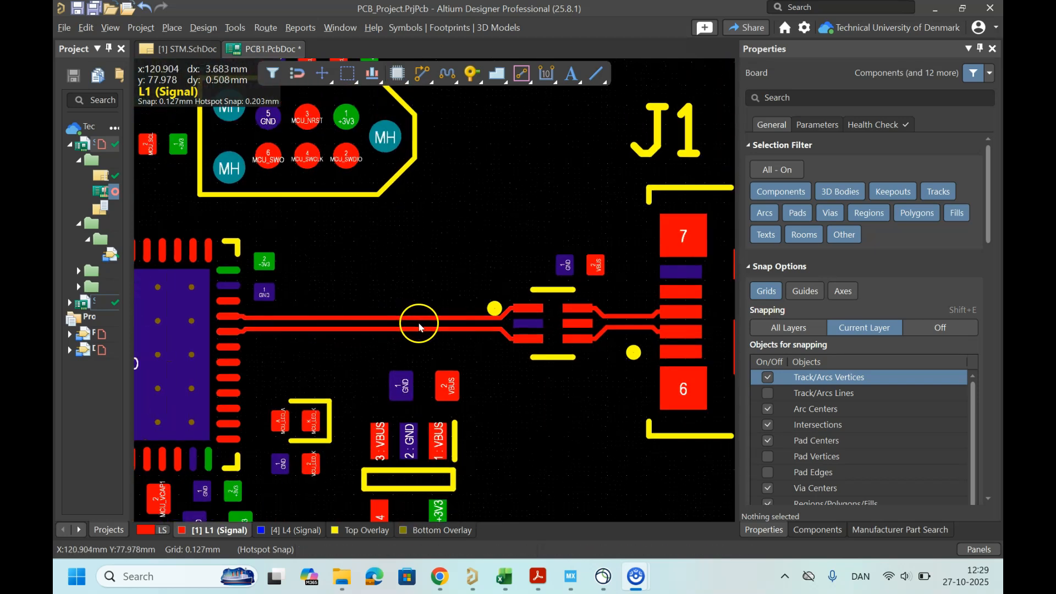
Step: Open the layer stack manager's impedance settings and add a new impedance profile of type Differential
{"action": "left_click", "coordinate": [203, 28]}
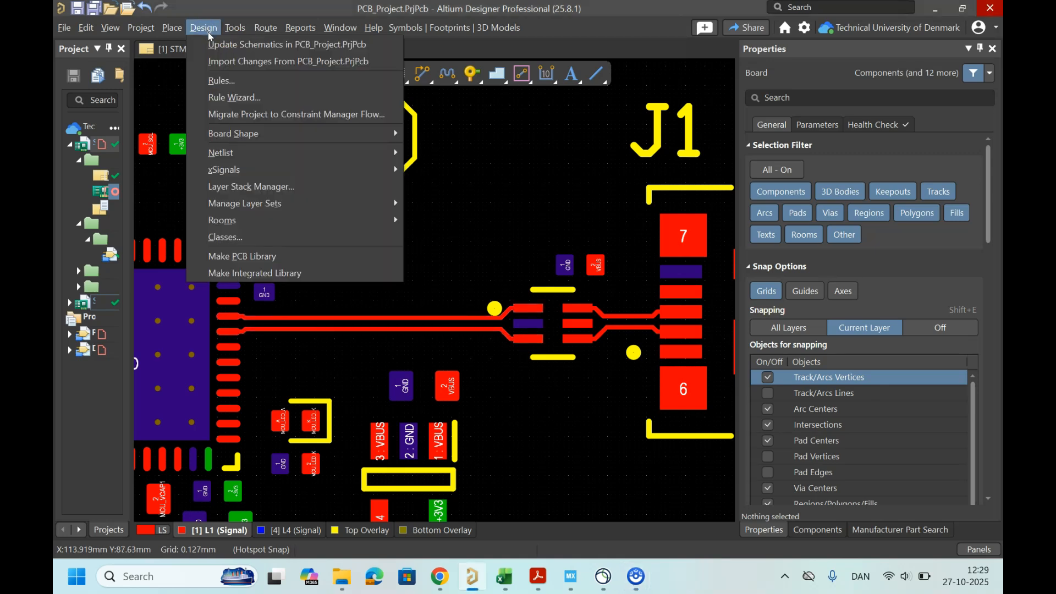
{"action": "left_click", "coordinate": [224, 68]}
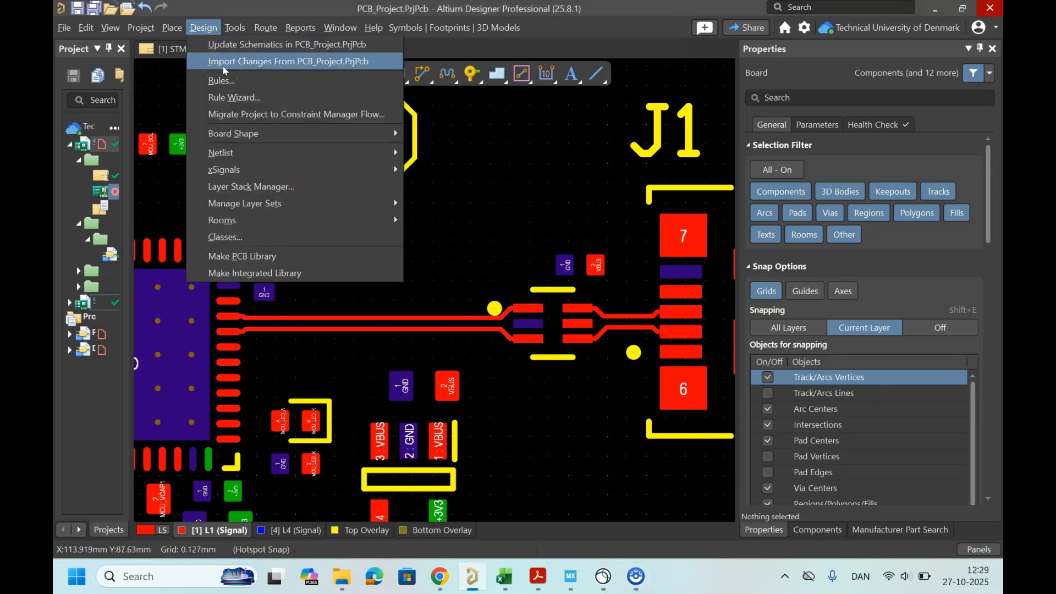
{"action": "left_click", "coordinate": [204, 27]}
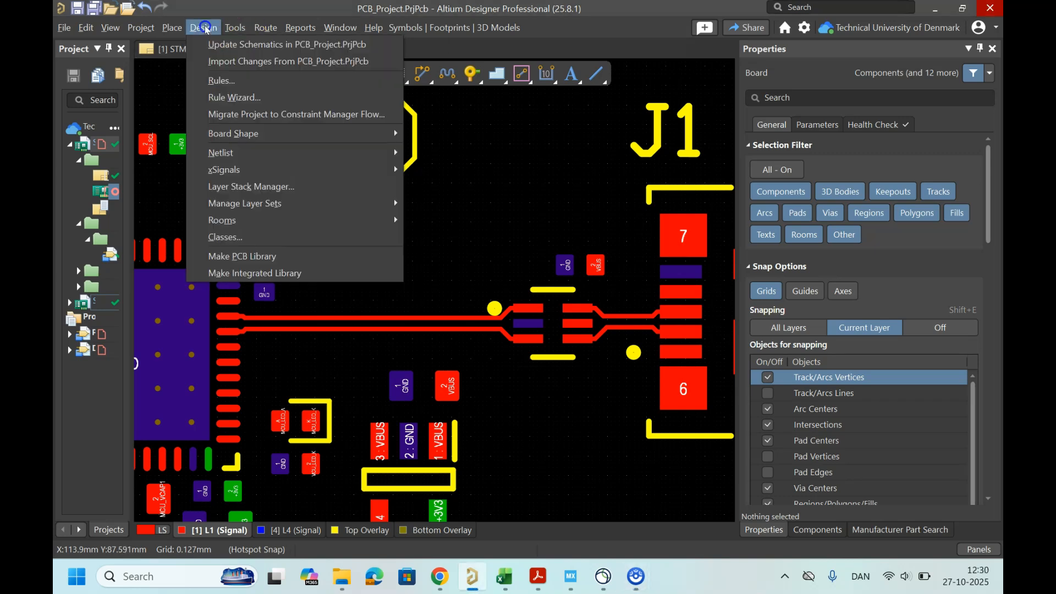
{"action": "left_click", "coordinate": [242, 185]}
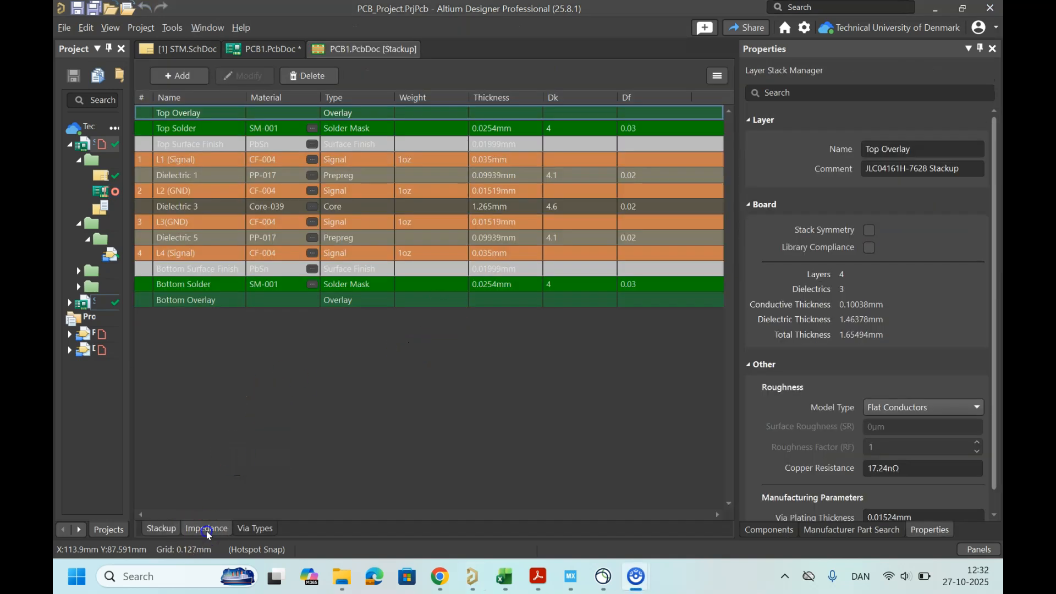
{"action": "left_click", "coordinate": [207, 528]}
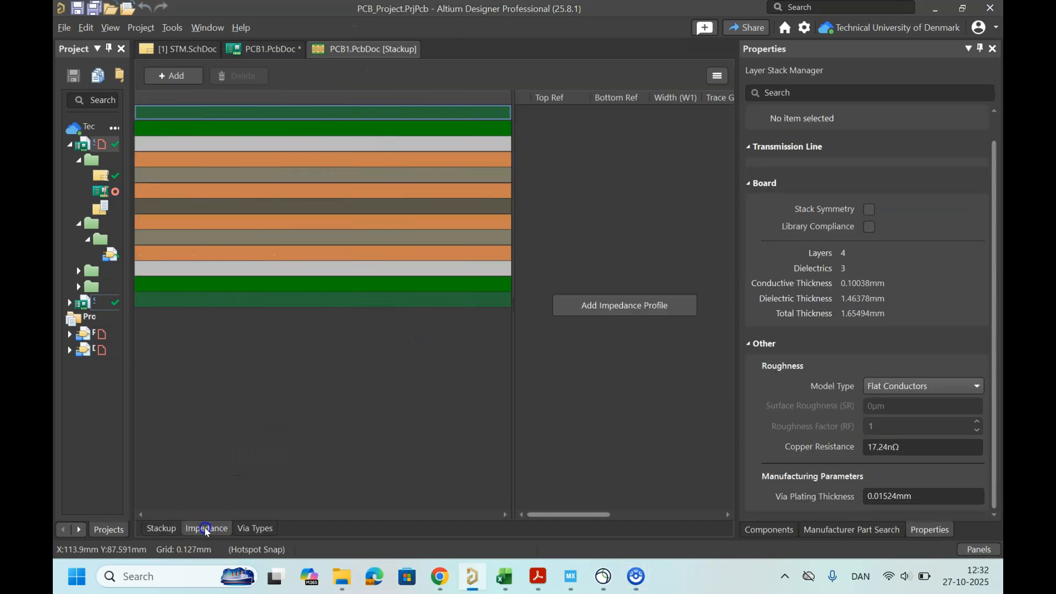
{"action": "left_click", "coordinate": [625, 306]}
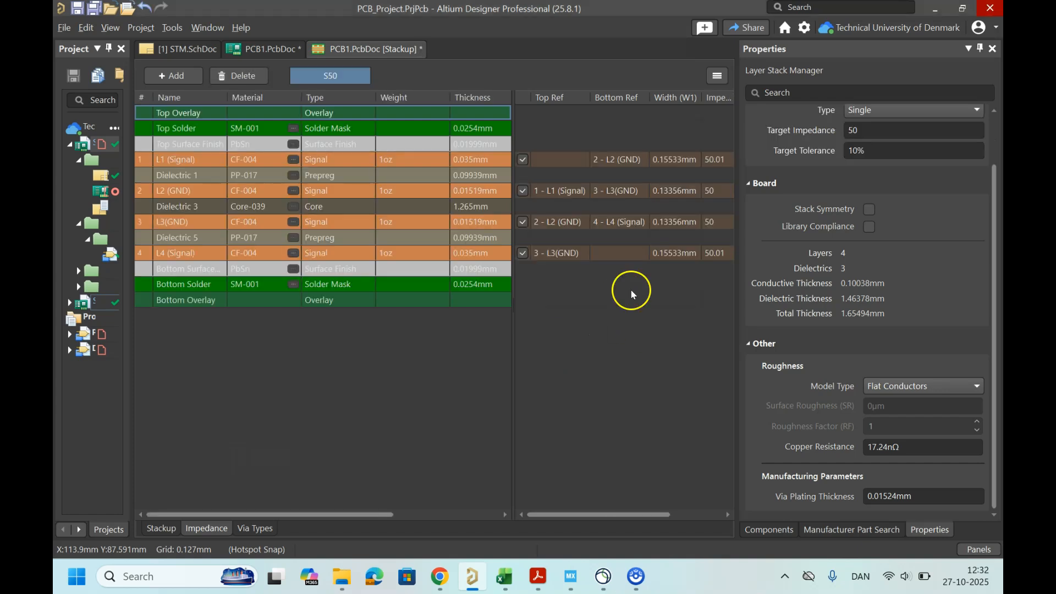
{"action": "left_click", "coordinate": [871, 112]}
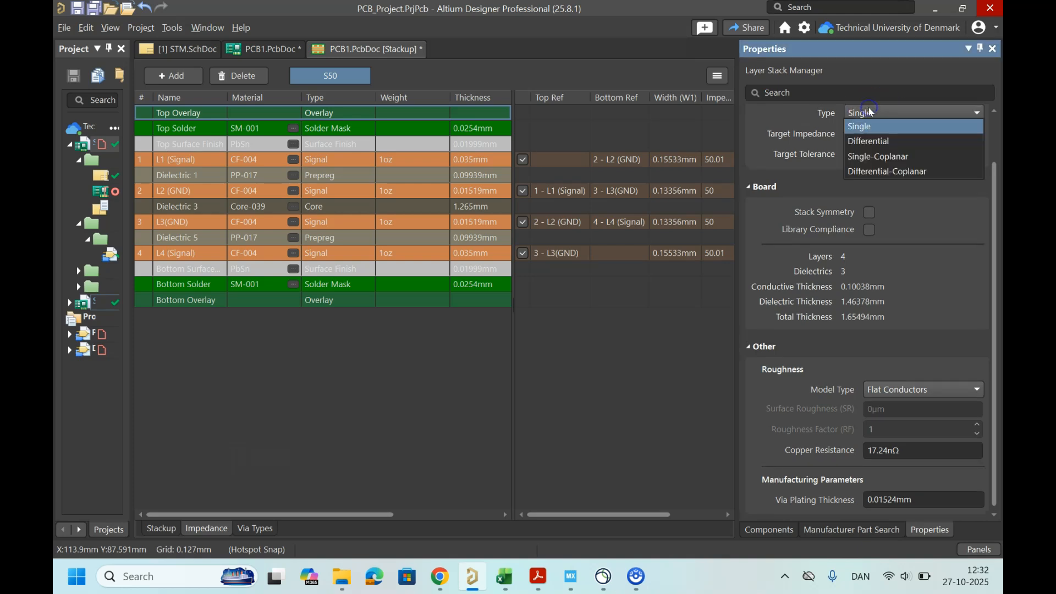
{"action": "left_click", "coordinate": [900, 143]}
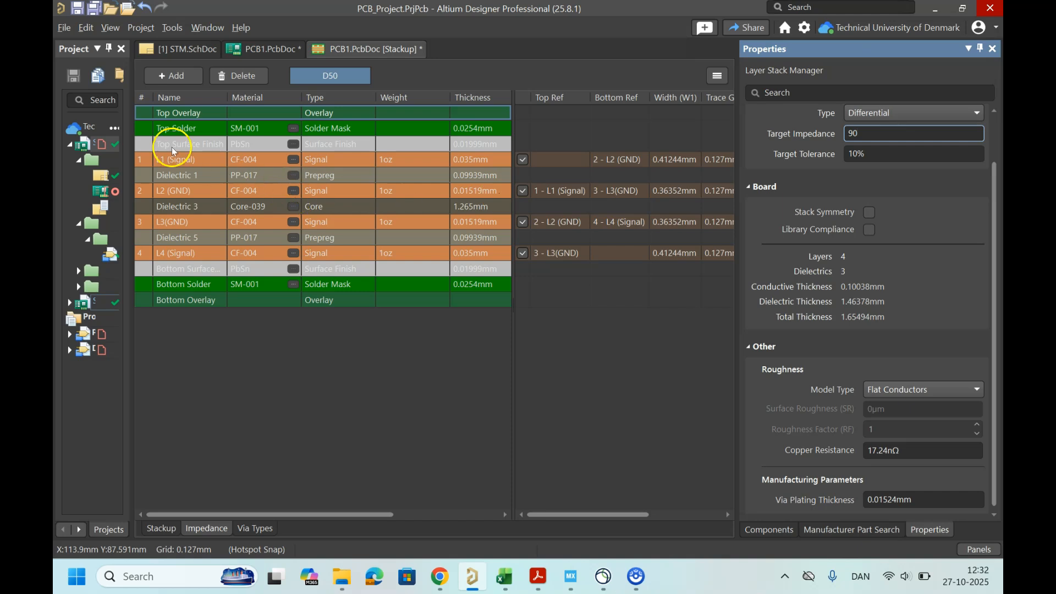
Step: Confirm the 90 Ω target impedance and enable the differential profile only on layers L1 and L2, disabling L3 and L4
{"action": "key", "text": "Return"}
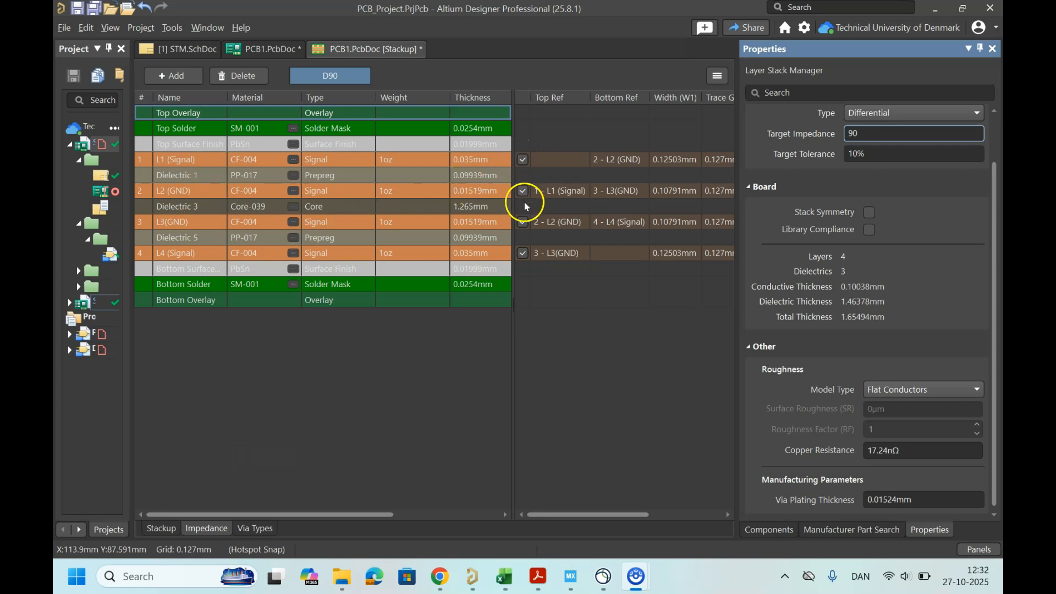
{"action": "left_click", "coordinate": [522, 223]}
{"action": "left_click", "coordinate": [523, 253]}
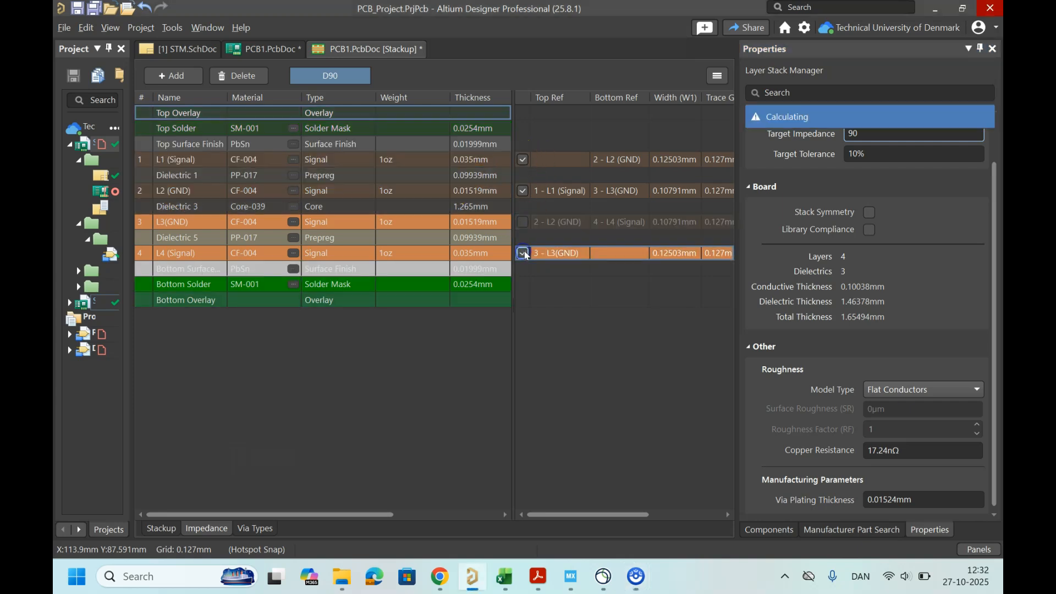
{"action": "left_click", "coordinate": [523, 253]}
{"action": "left_click", "coordinate": [529, 213]}
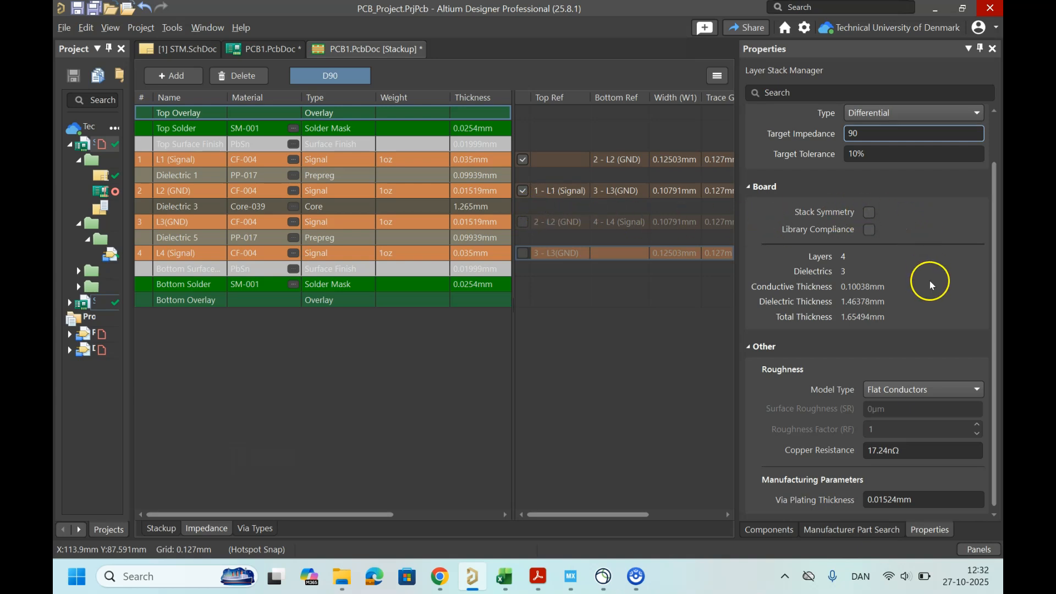
{"action": "scroll", "coordinate": [931, 289], "scroll_direction": "down", "scroll_amount": 1}
{"action": "scroll", "coordinate": [928, 295], "scroll_direction": "up", "scroll_amount": 2}
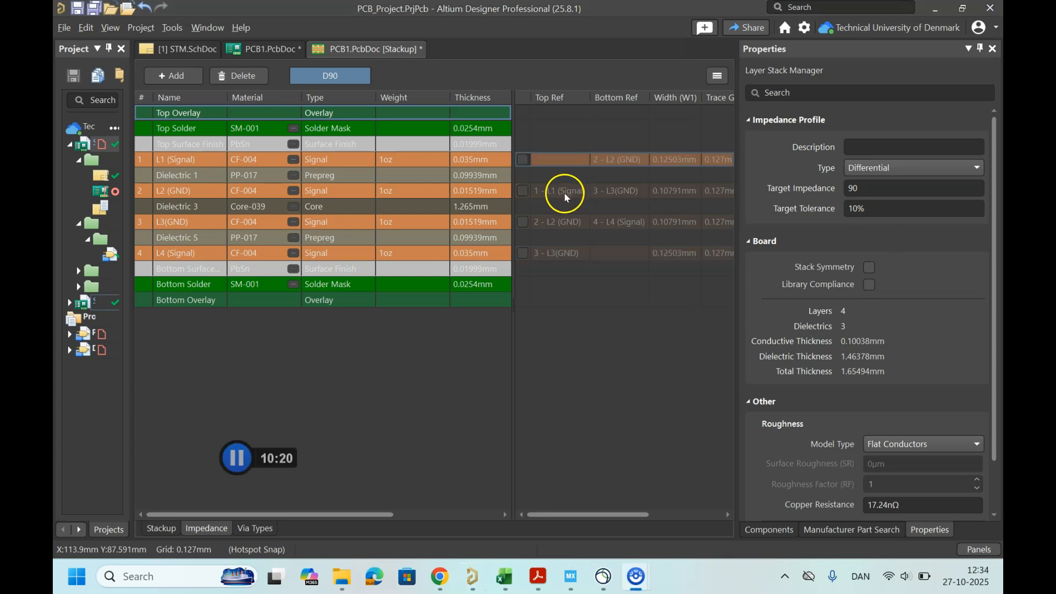
{"action": "left_click", "coordinate": [523, 191]}
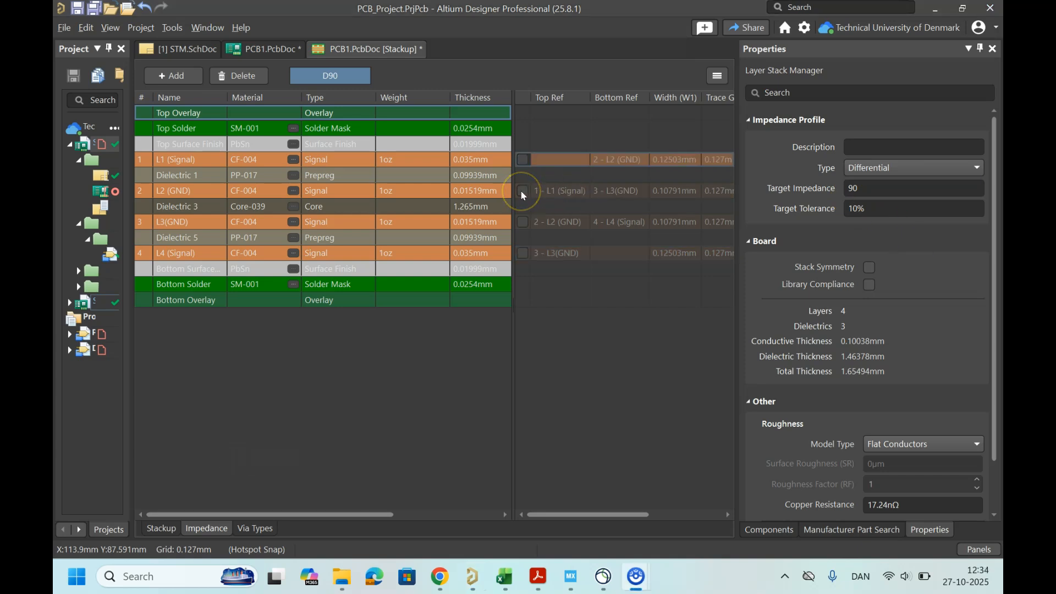
{"action": "left_click", "coordinate": [522, 193]}
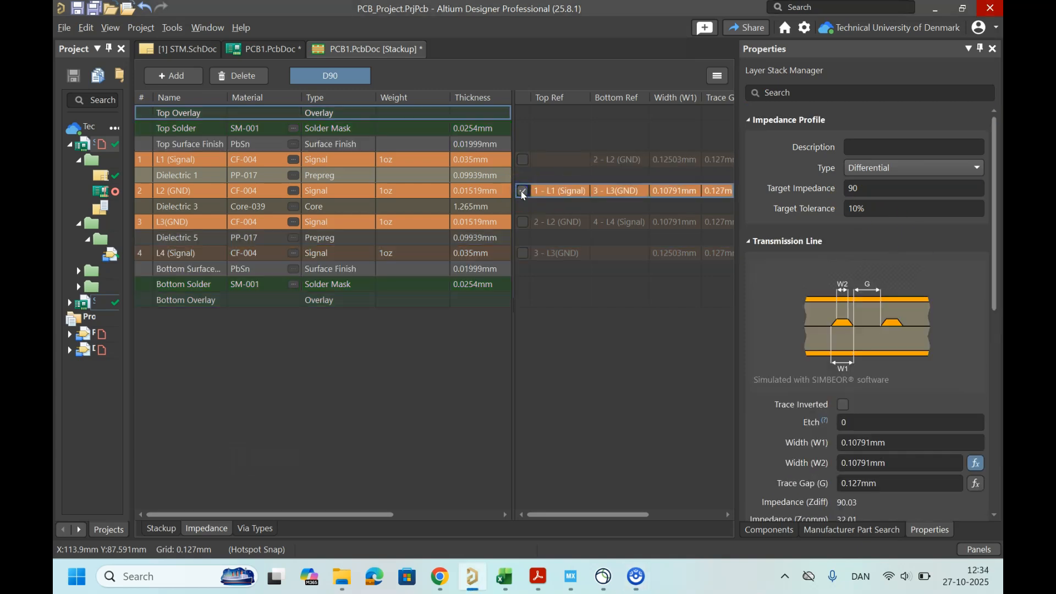
{"action": "left_click", "coordinate": [523, 160]}
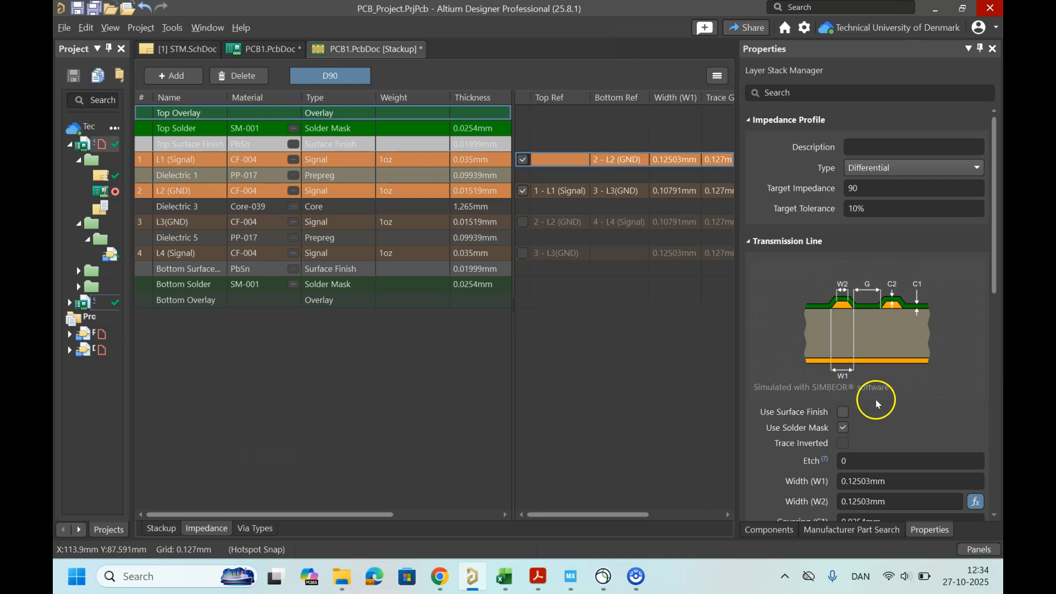
Step: Set the L1 differential trace gap to 0.2032 mm, matching the trace spacing in the JLCPCB impedance calculator
{"action": "scroll", "coordinate": [877, 404], "scroll_direction": "down", "scroll_amount": 3}
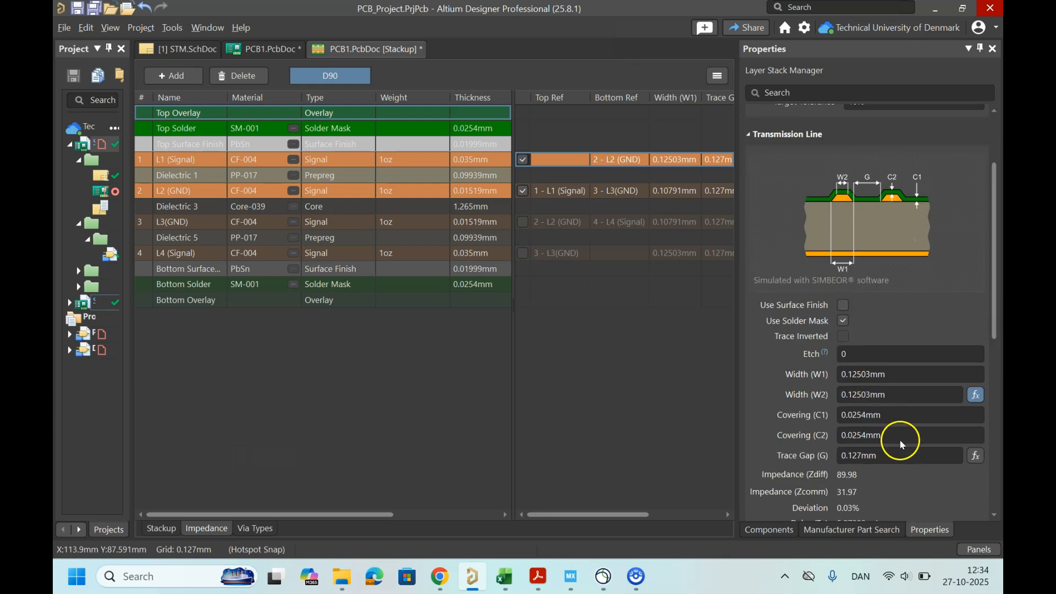
{"action": "left_click", "coordinate": [440, 576]}
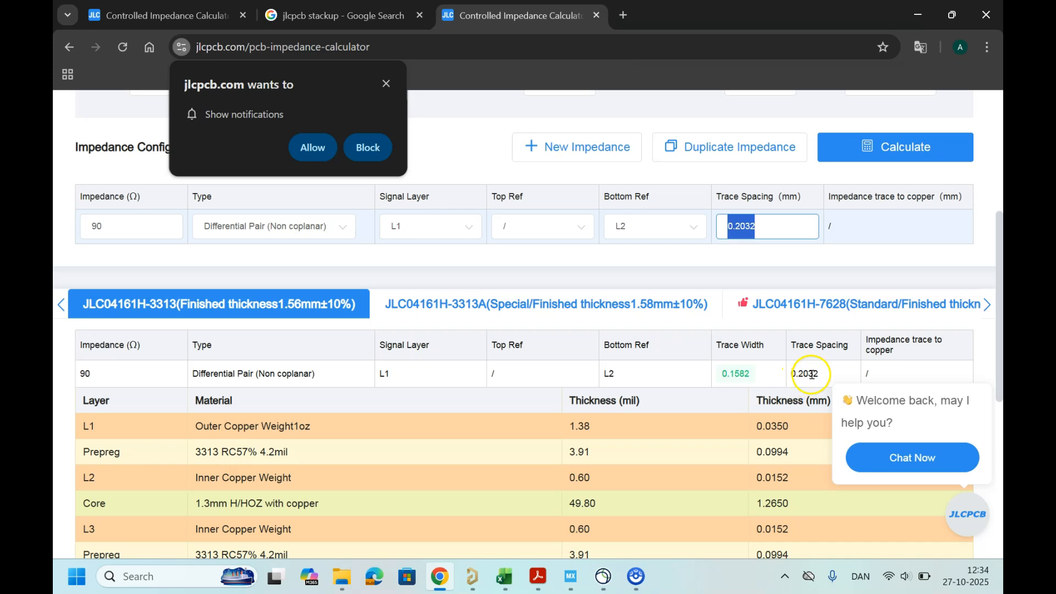
{"action": "double_click", "coordinate": [811, 374]}
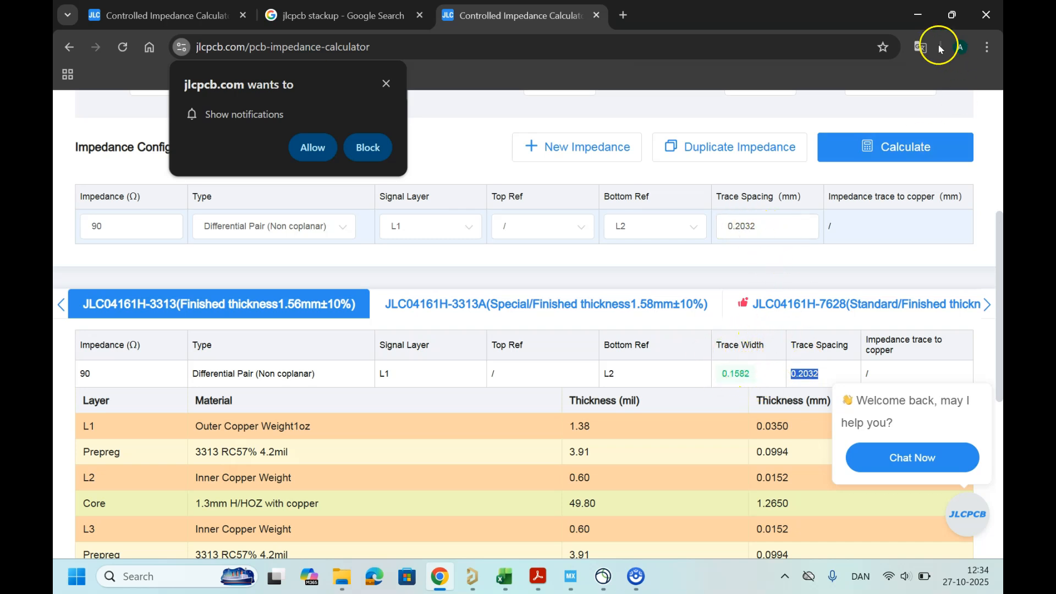
{"action": "left_click", "coordinate": [924, 13]}
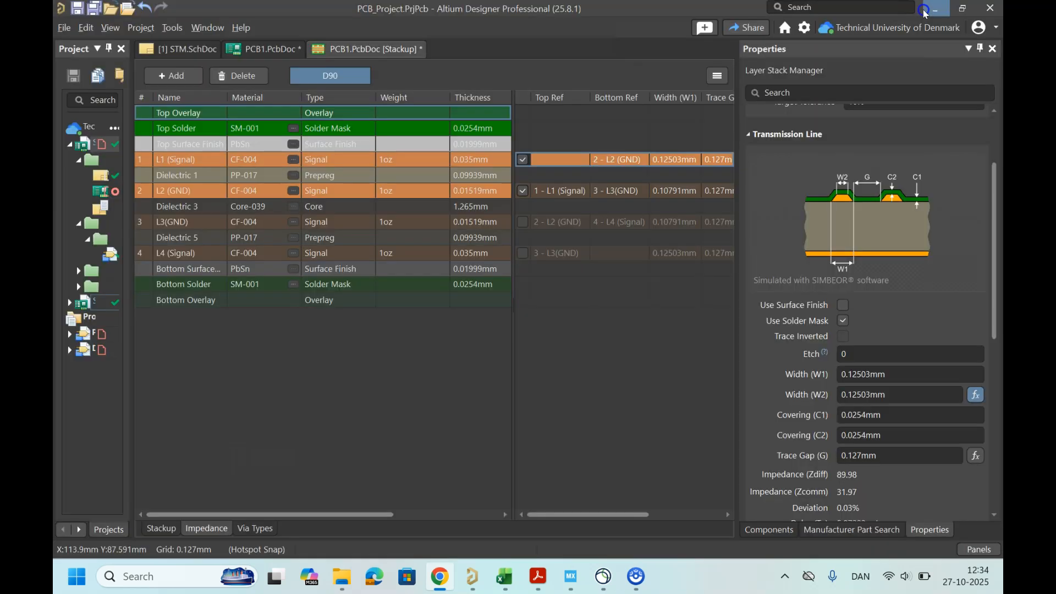
{"action": "left_click", "coordinate": [893, 456]}
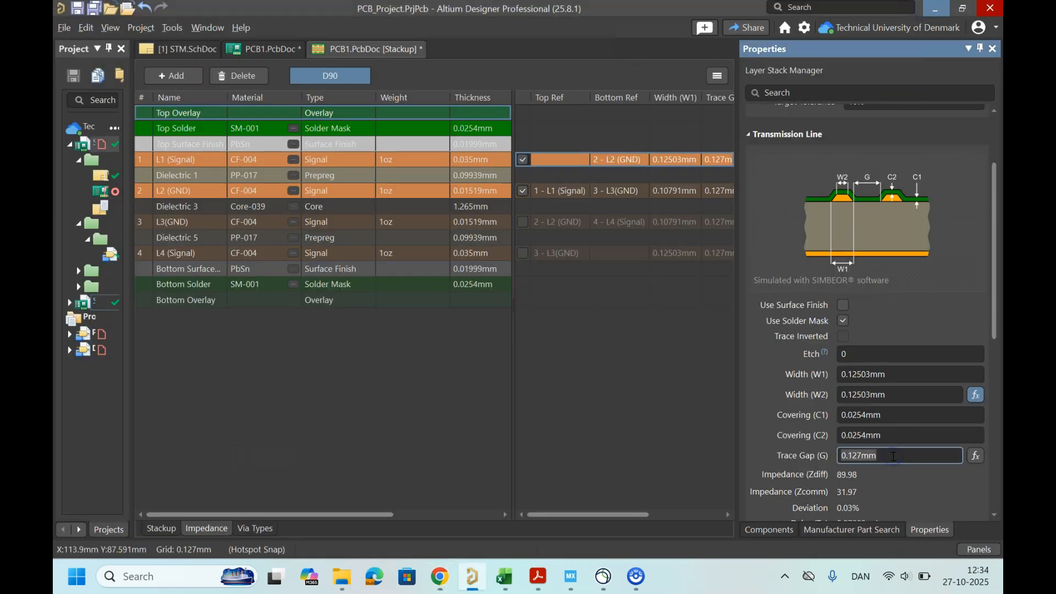
{"action": "type", "text": "0.2032"}
{"action": "key", "text": "Return"}
Step: Compare the profile's trace width and stackup thicknesses with the JLCPCB impedance calculator results
{"action": "left_click", "coordinate": [439, 582]}
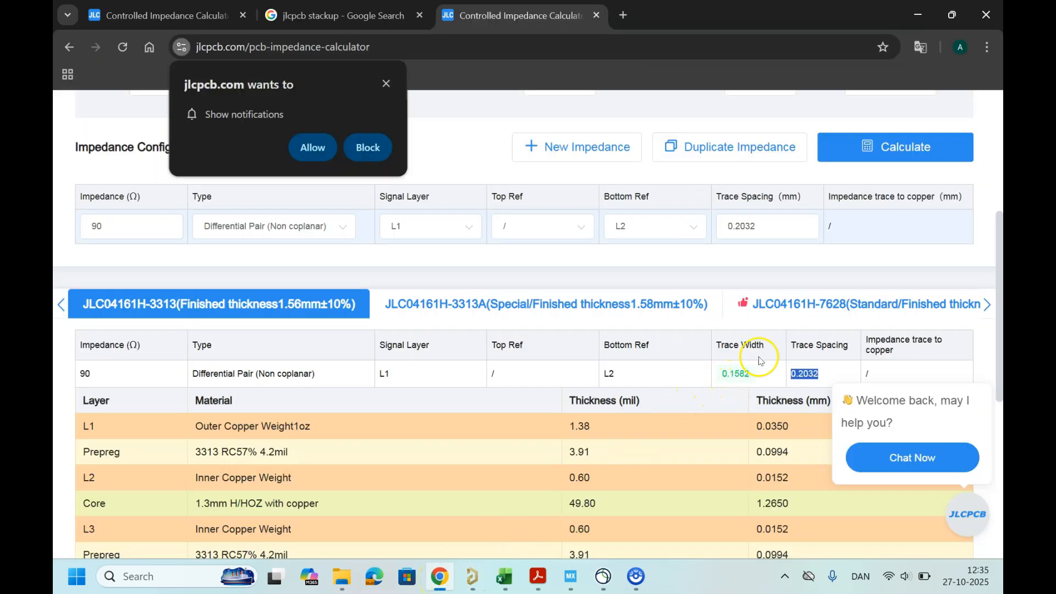
{"action": "left_click", "coordinate": [924, 15]}
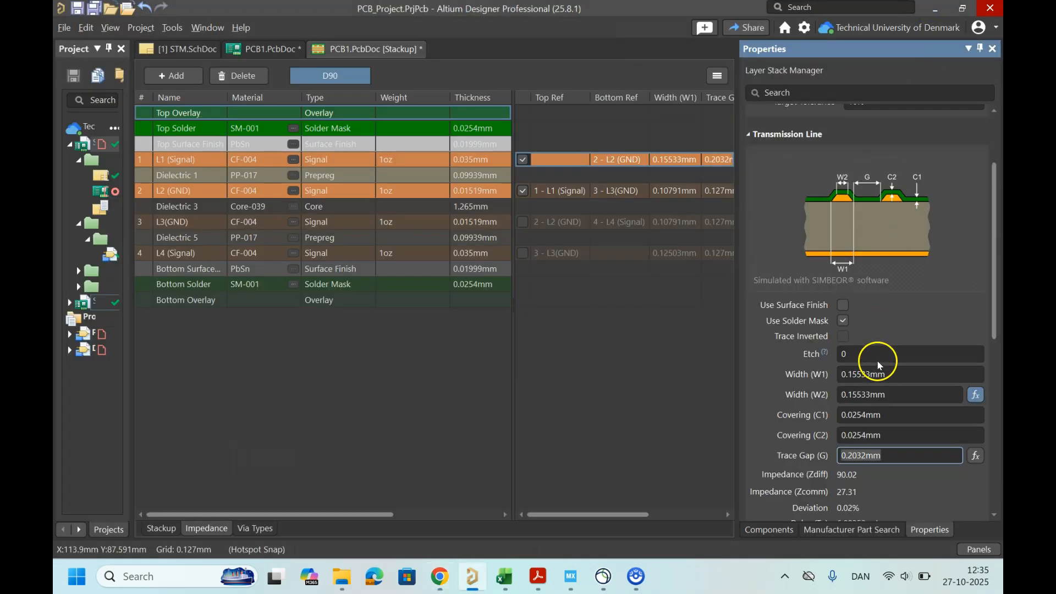
{"action": "scroll", "coordinate": [877, 373], "scroll_direction": "up", "scroll_amount": 3}
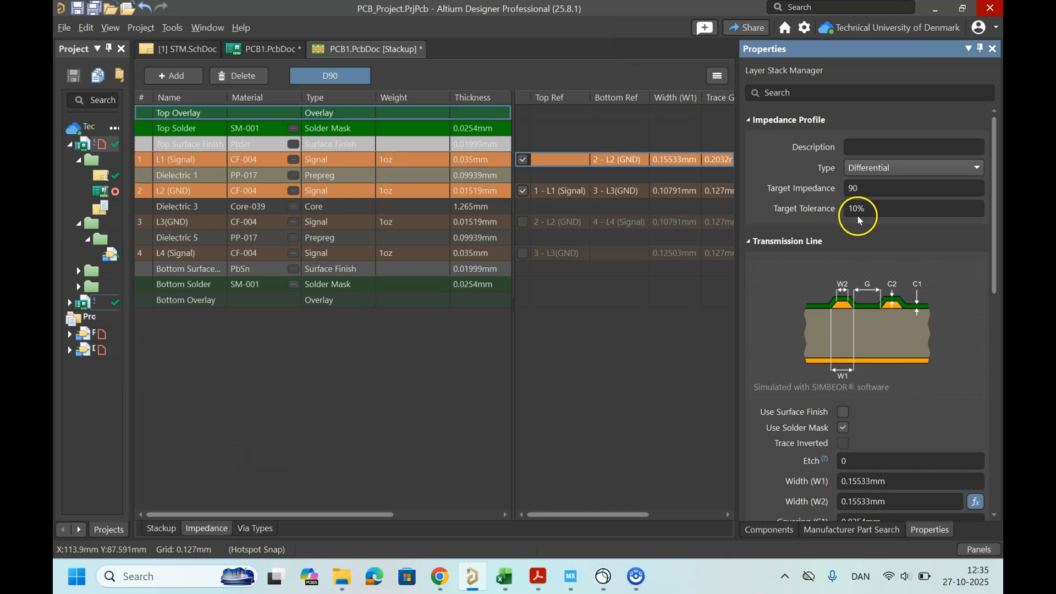
{"action": "scroll", "coordinate": [811, 288], "scroll_direction": "down", "scroll_amount": 5}
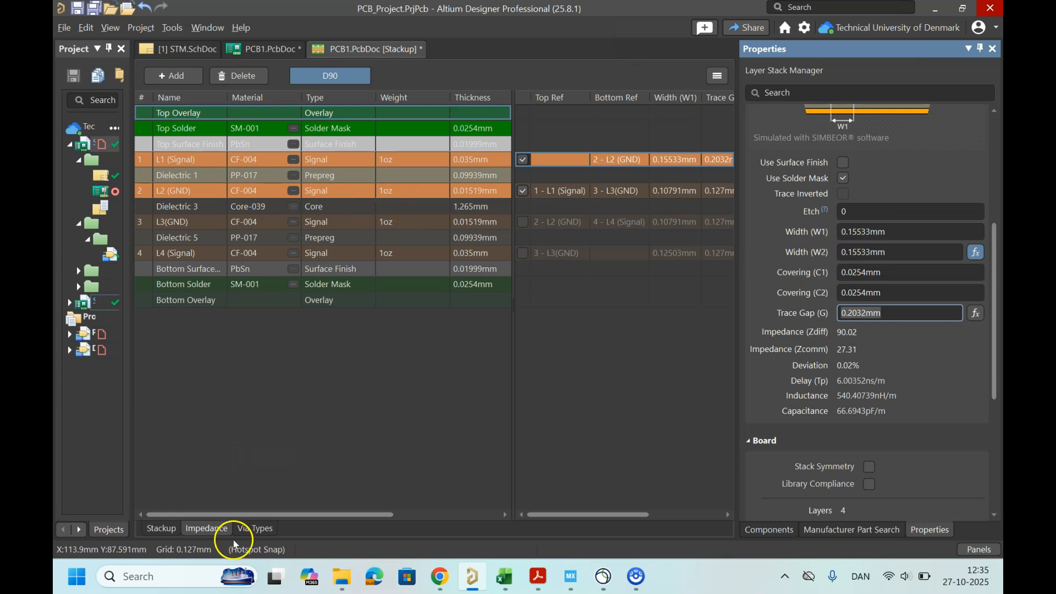
{"action": "left_click_drag", "start_coordinate": [295, 515], "coordinate": [425, 516]}
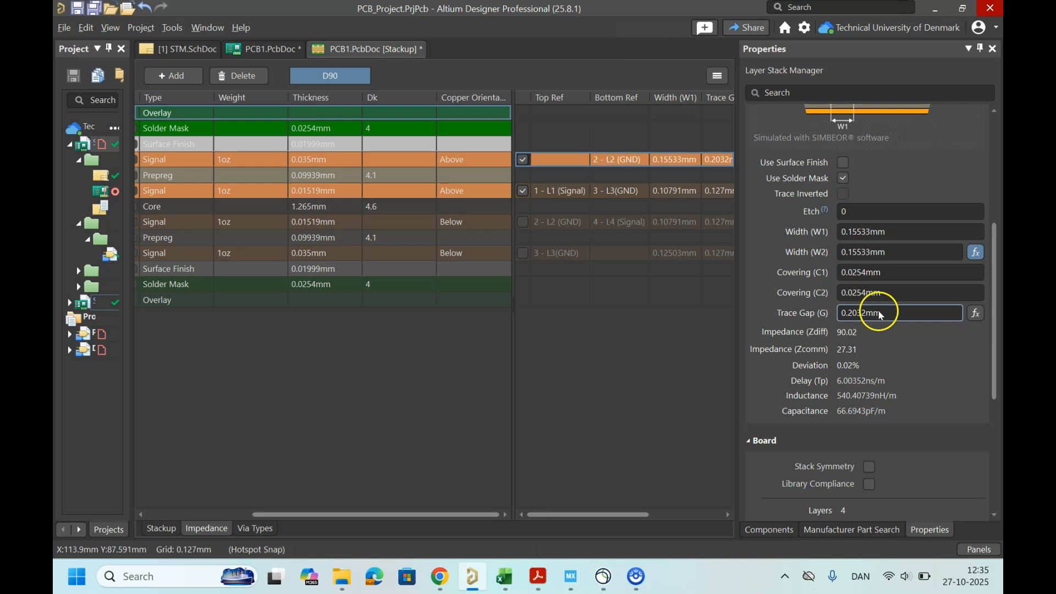
{"action": "scroll", "coordinate": [878, 308], "scroll_direction": "up", "scroll_amount": 4}
{"action": "scroll", "coordinate": [844, 266], "scroll_direction": "up", "scroll_amount": 2}
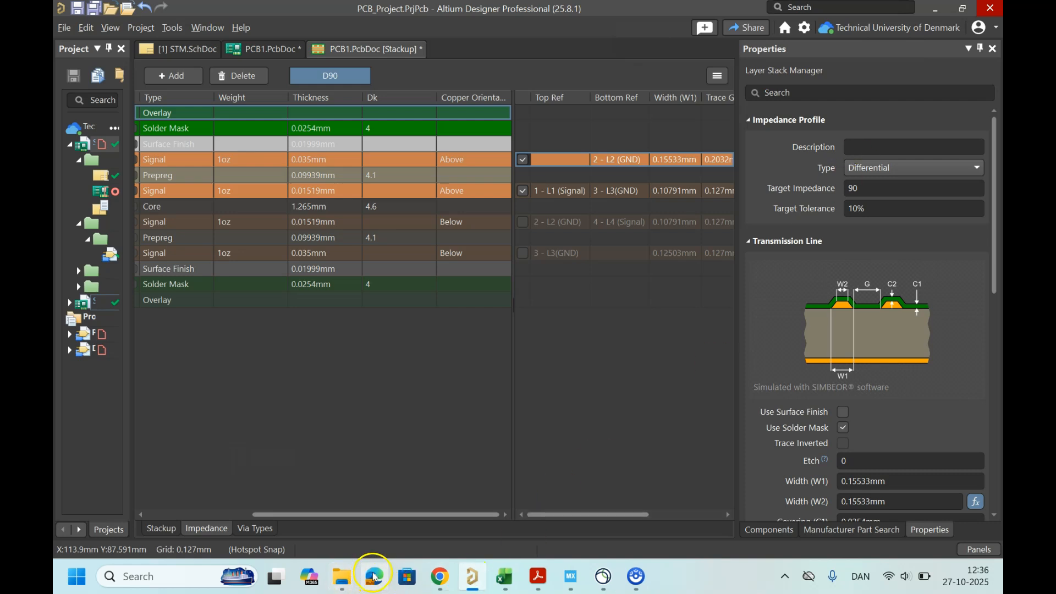
{"action": "left_click", "coordinate": [440, 577]}
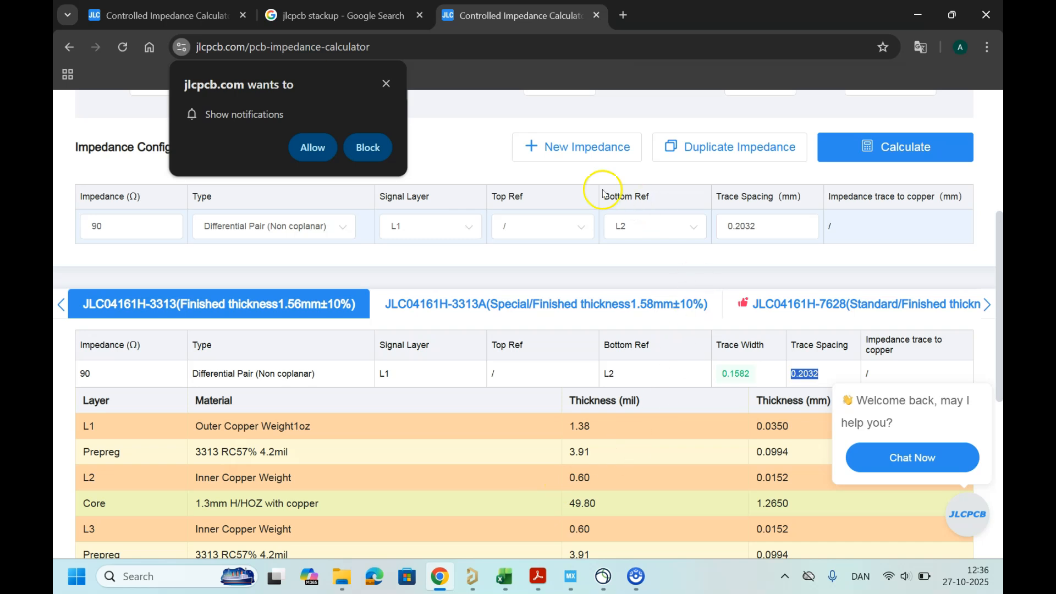
{"action": "left_click", "coordinate": [386, 84]}
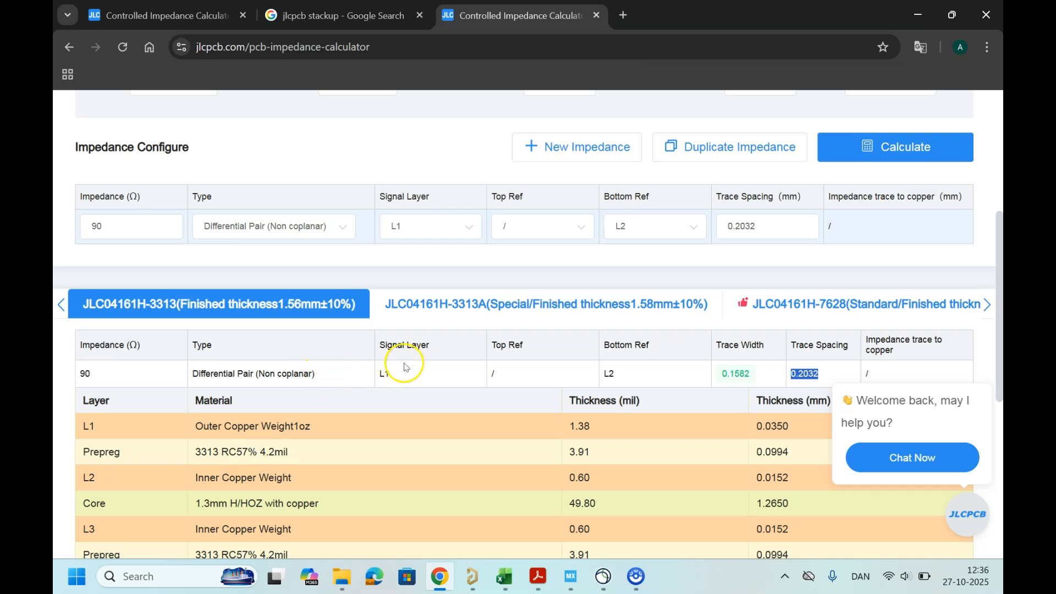
{"action": "scroll", "coordinate": [486, 369], "scroll_direction": "down", "scroll_amount": 1}
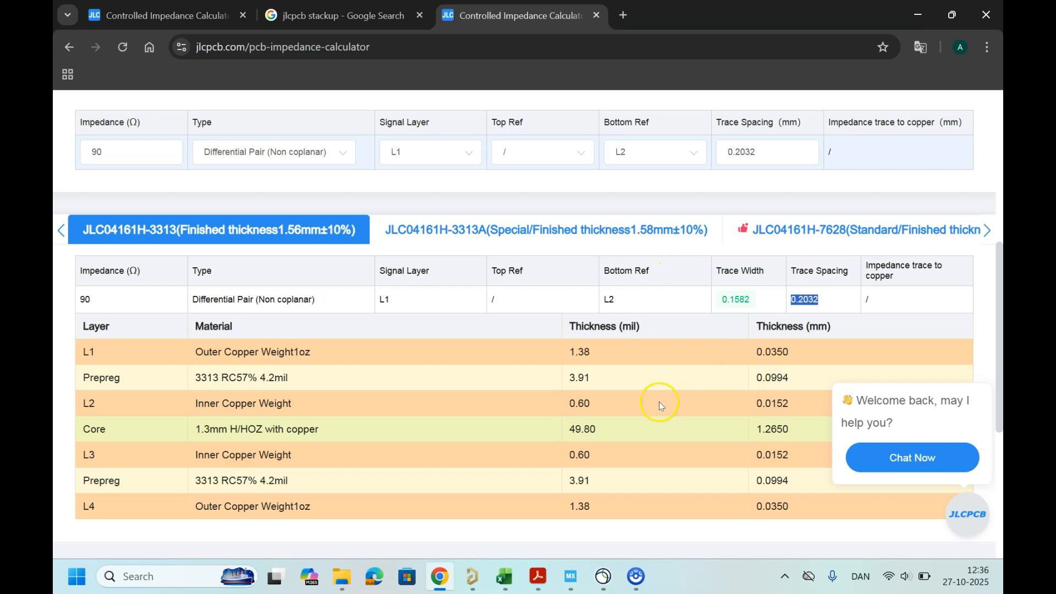
{"action": "scroll", "coordinate": [649, 409], "scroll_direction": "down", "scroll_amount": 4}
{"action": "scroll", "coordinate": [649, 409], "scroll_direction": "up", "scroll_amount": 4}
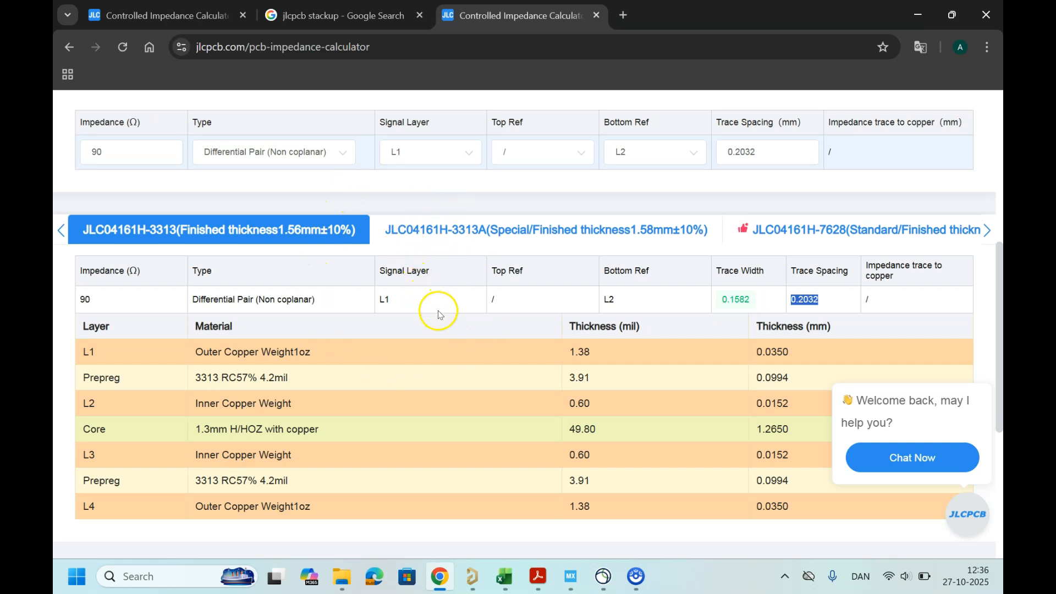
{"action": "left_click", "coordinate": [919, 18]}
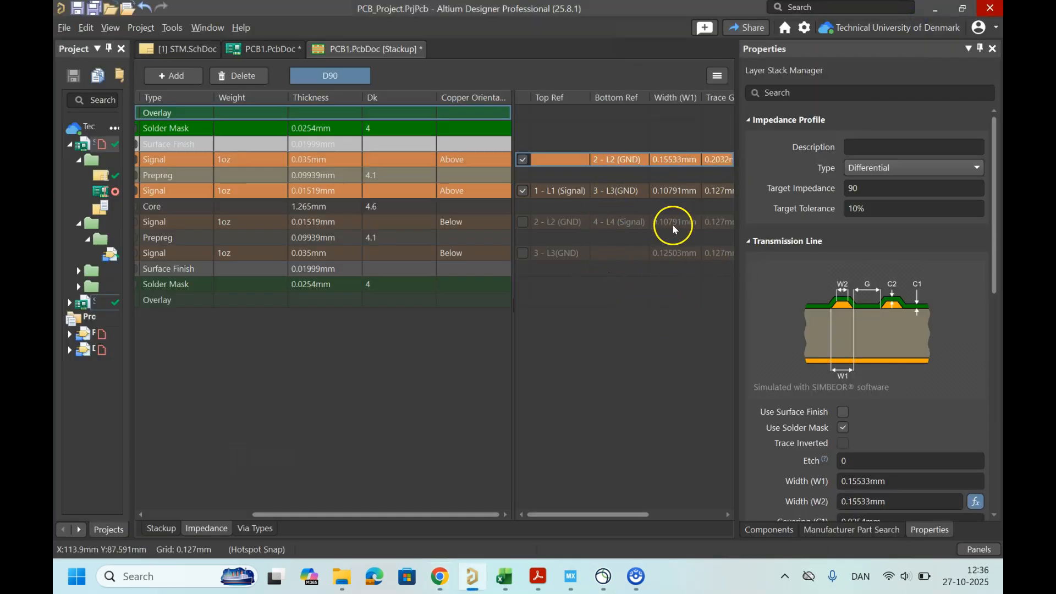
Step: Close the layer stack document without saving changes and return to the PCB layout
{"action": "right_click", "coordinate": [377, 49]}
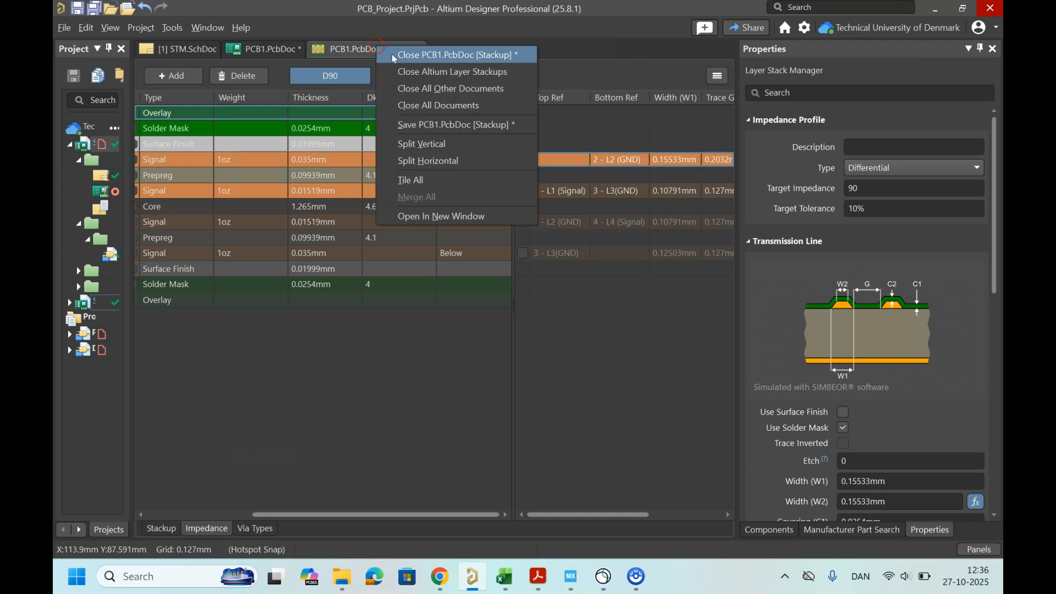
{"action": "left_click", "coordinate": [394, 55]}
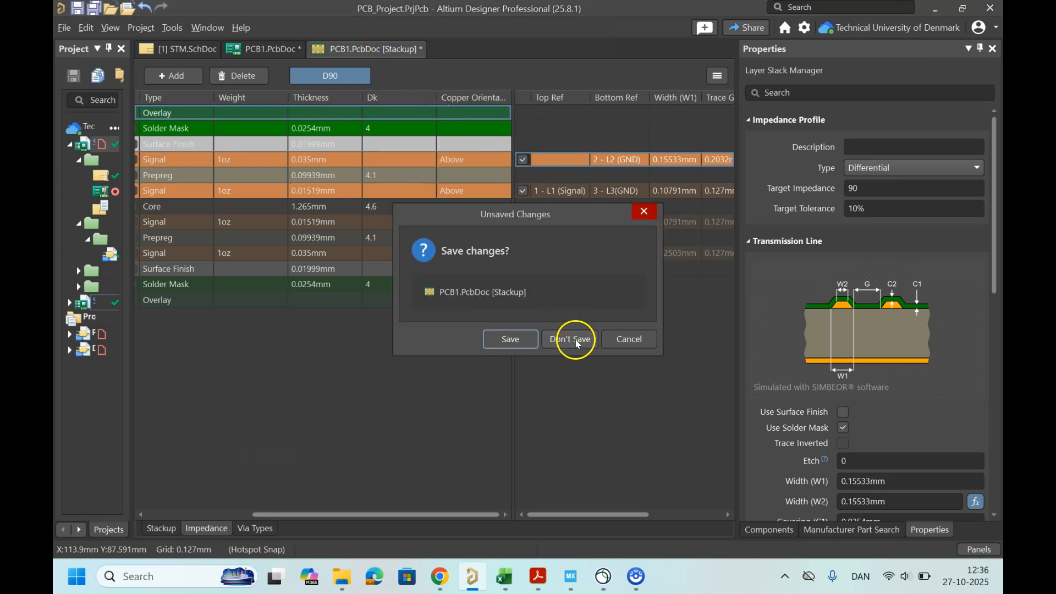
{"action": "left_click", "coordinate": [575, 338]}
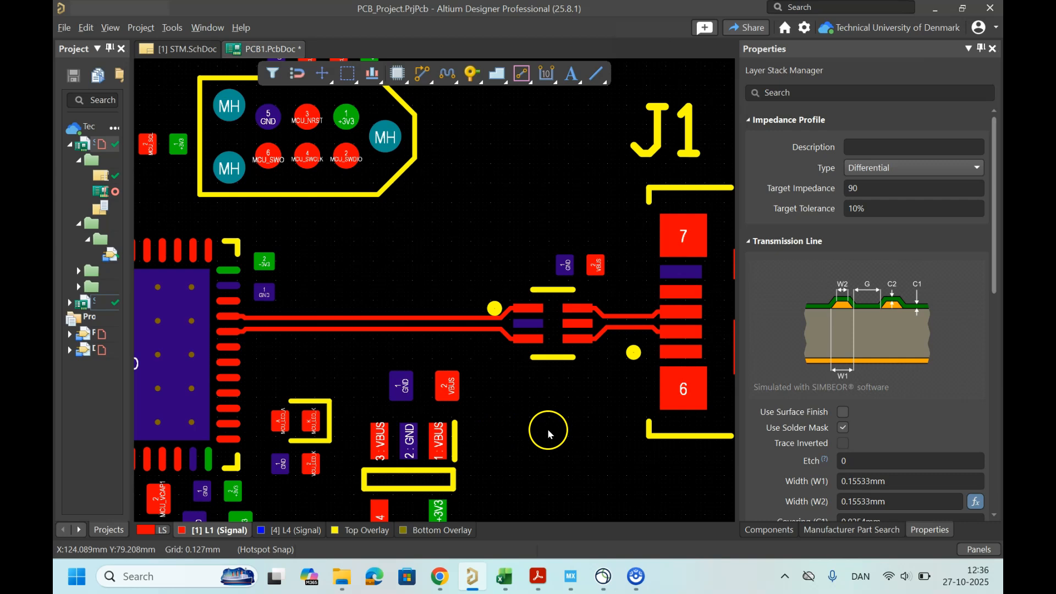
{"action": "scroll", "coordinate": [546, 428], "scroll_direction": "down", "scroll_amount": 4, "text": "ctrl"}
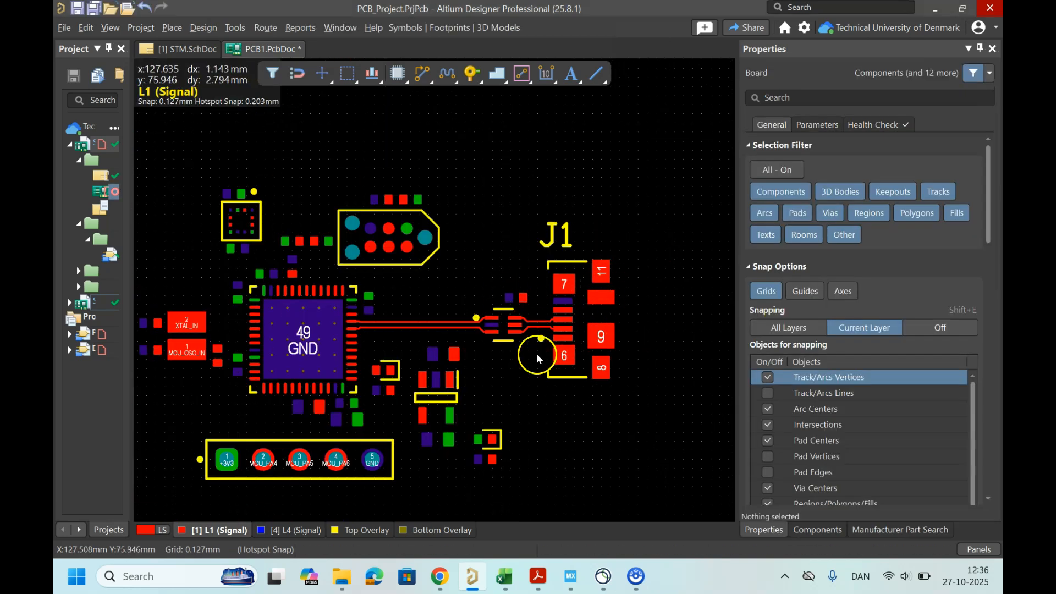